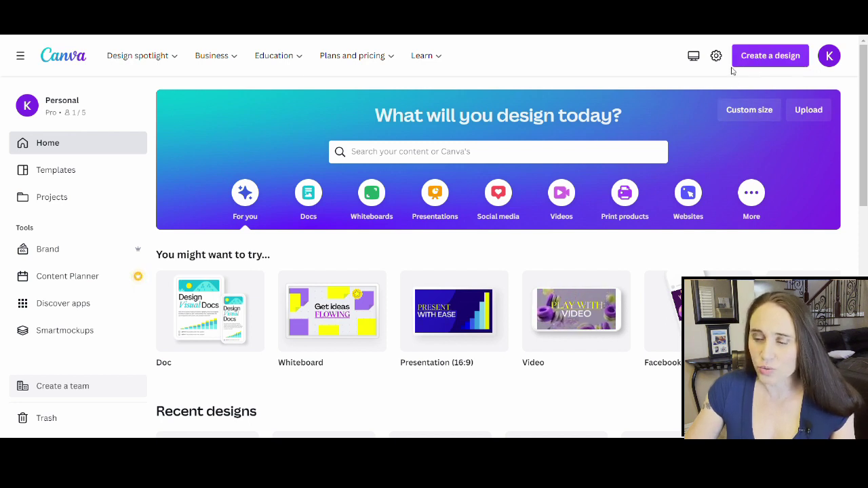
Step: Create a new custom-size design 4500 px wide and 5400 px high
click(735, 107)
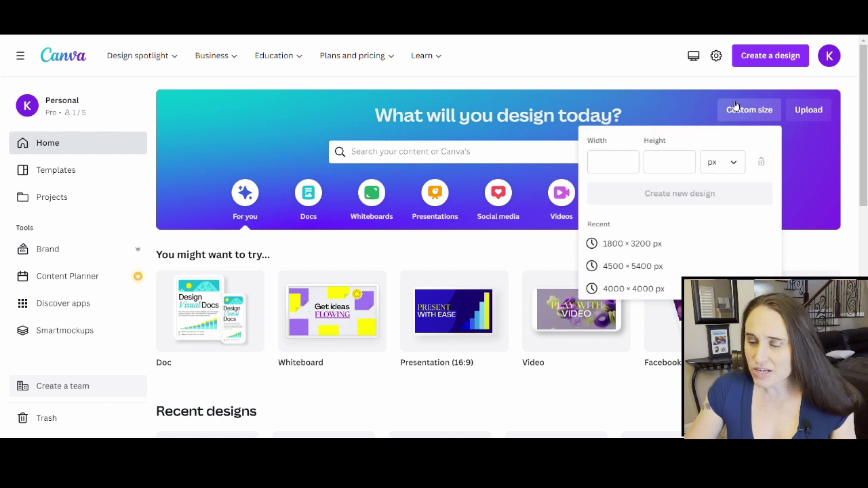
click(611, 168)
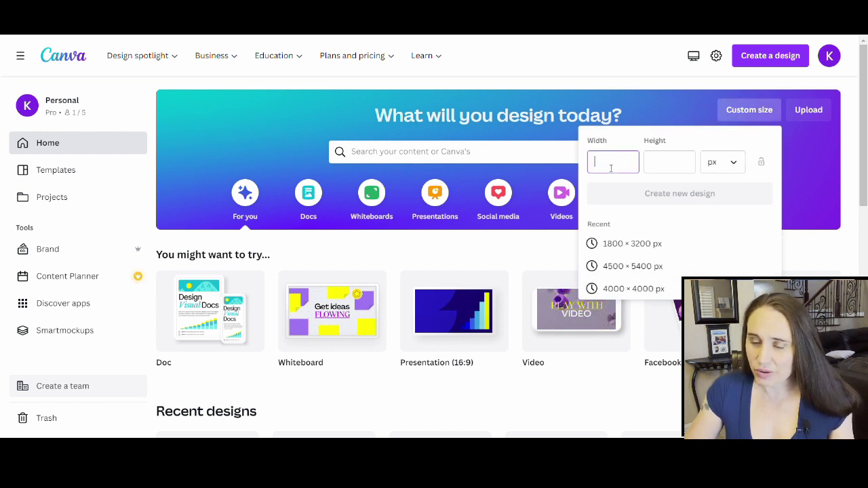
click(735, 169)
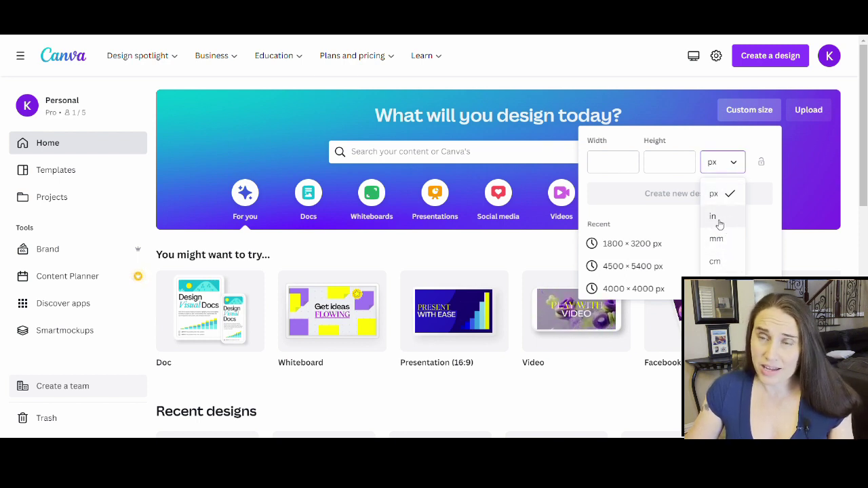
click(621, 163)
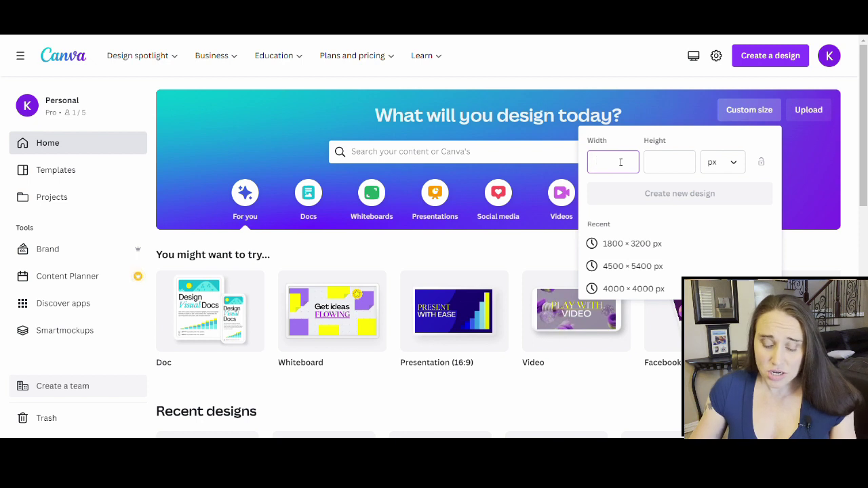
text(4500)
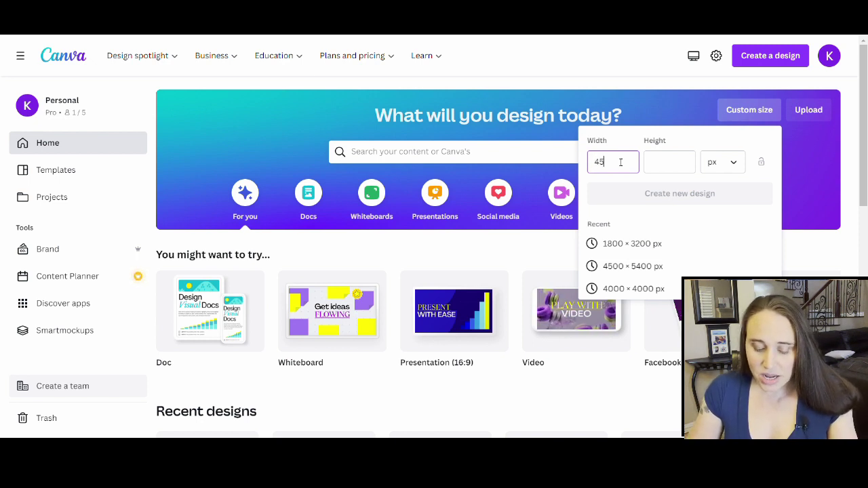
click(661, 163)
text(5400)
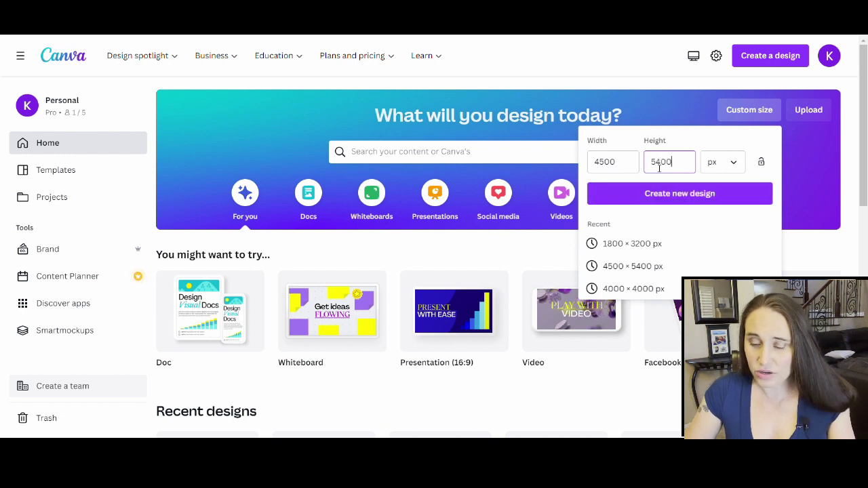
click(692, 196)
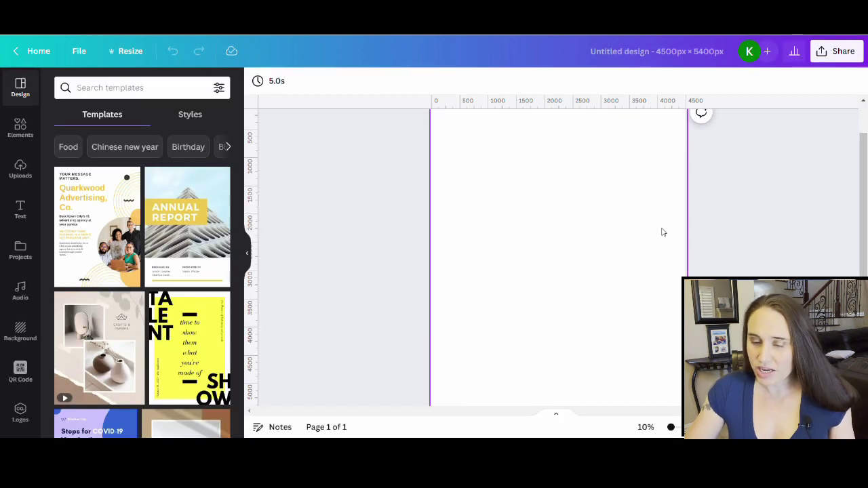
Step: Hide the templates sidebar and set the blank page's background color to black from the default colors
scroll(597, 190, down, 2)
scroll(624, 230, up, 2)
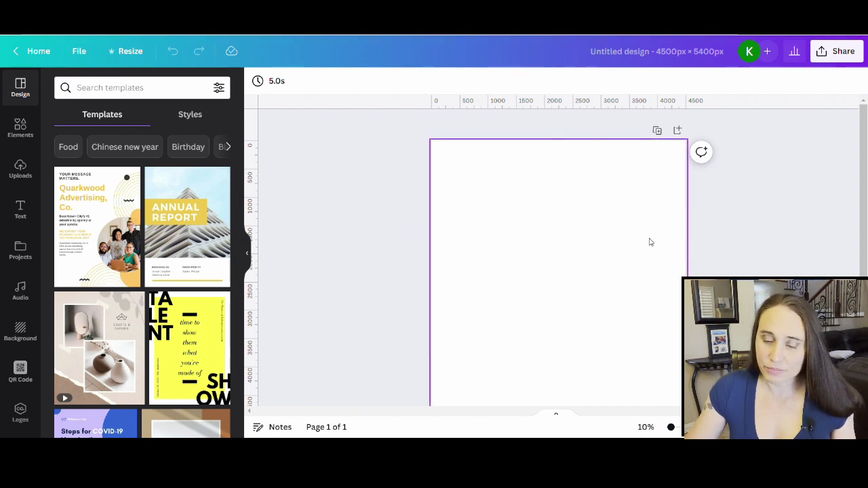
click(247, 252)
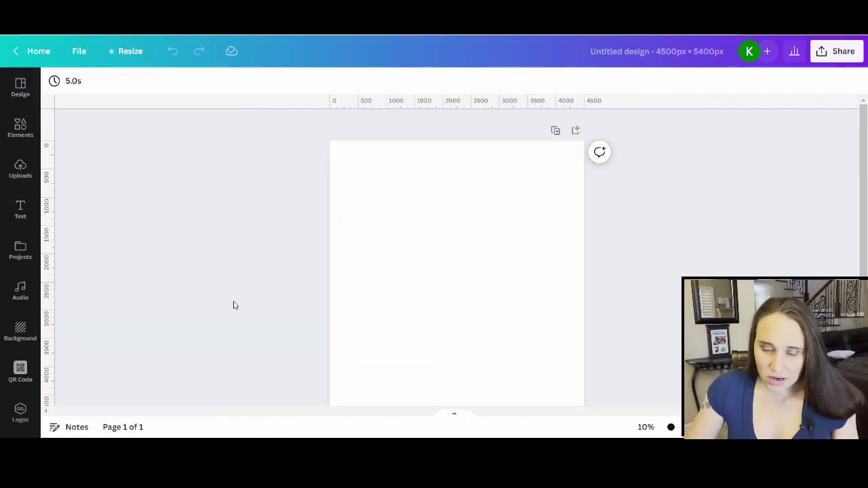
click(561, 181)
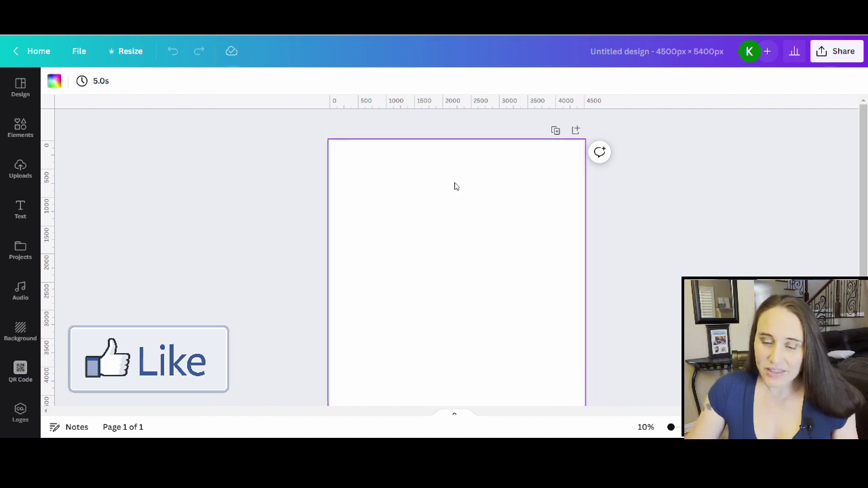
click(55, 84)
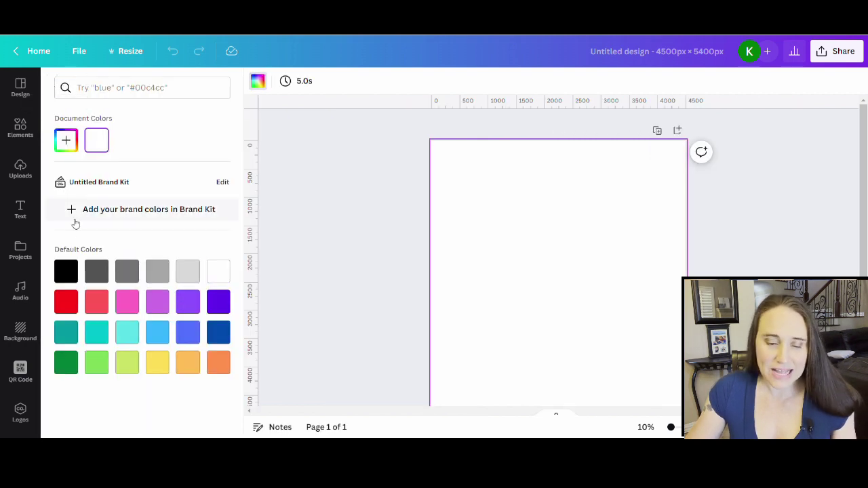
click(65, 271)
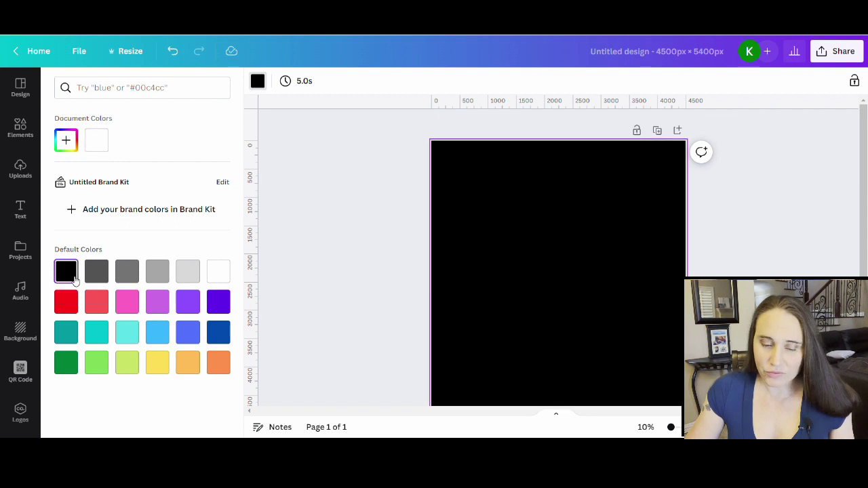
click(372, 261)
scroll(696, 192, down, 1)
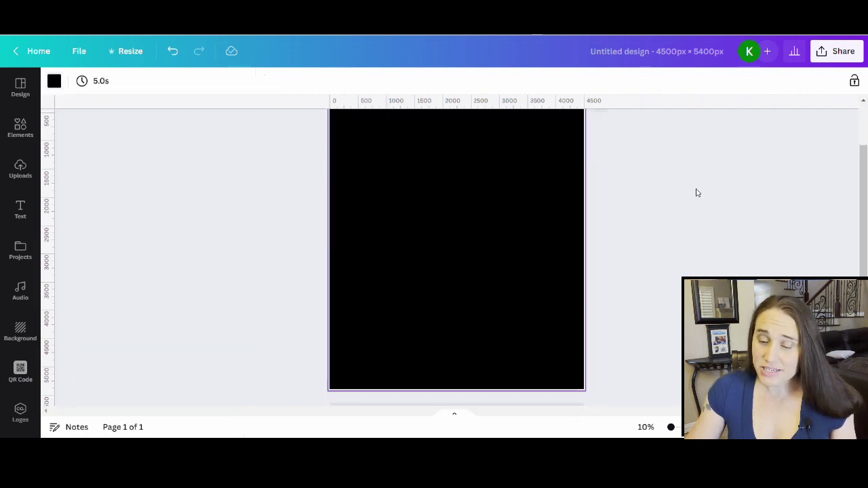
scroll(681, 205, up, 1)
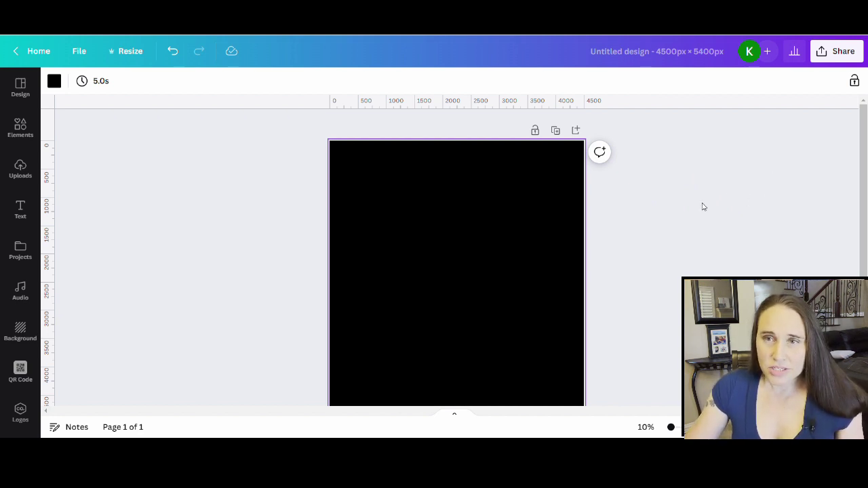
scroll(712, 235, down, 2)
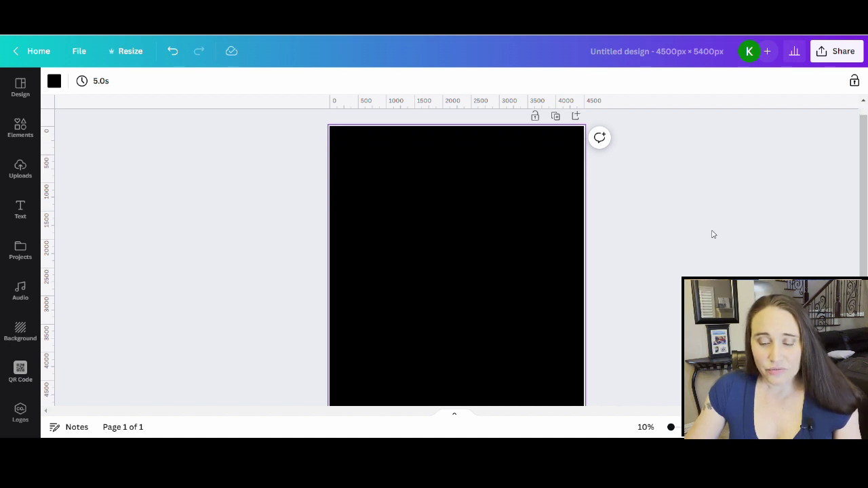
scroll(715, 232, up, 2)
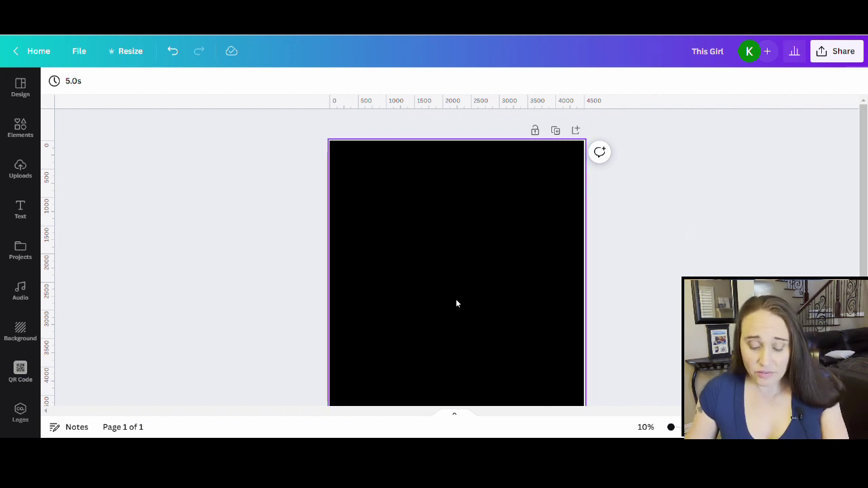
Step: Add a text box reading "This" and place it near the page's upper-left corner
key(t)
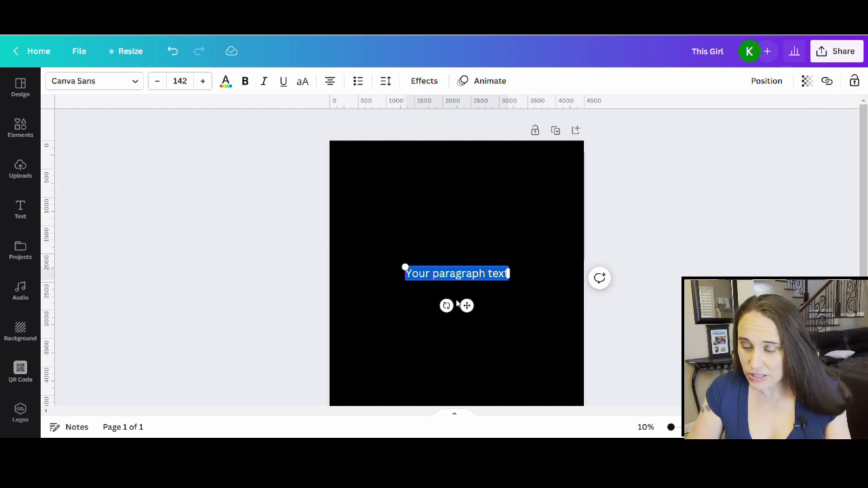
text(This)
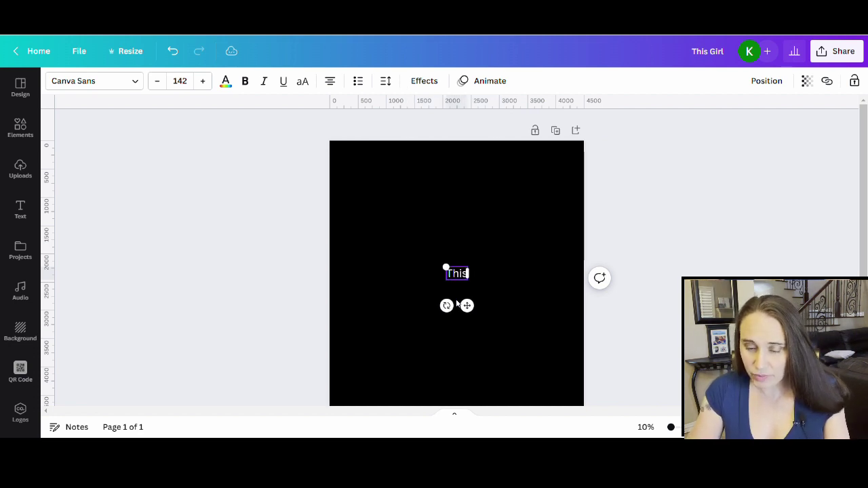
click(516, 263)
drag(461, 275, 378, 177)
click(405, 263)
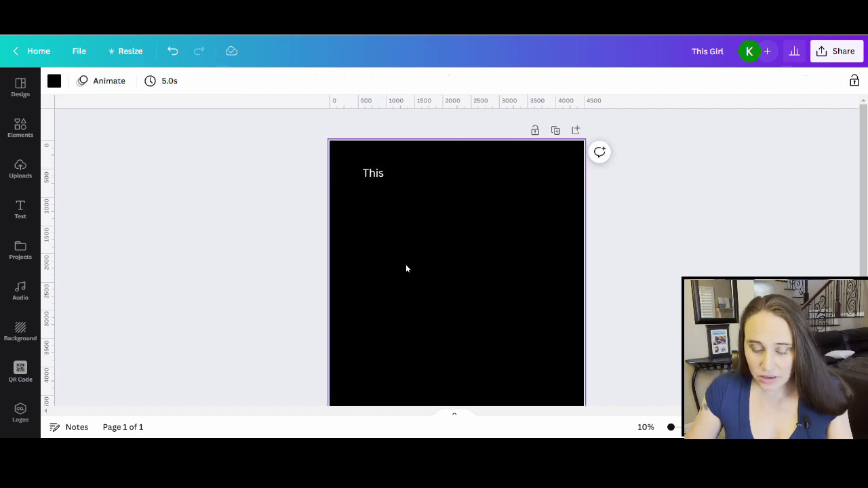
Step: Add a separate text box reading "Girl Hit" and place it below "This"
key(t)
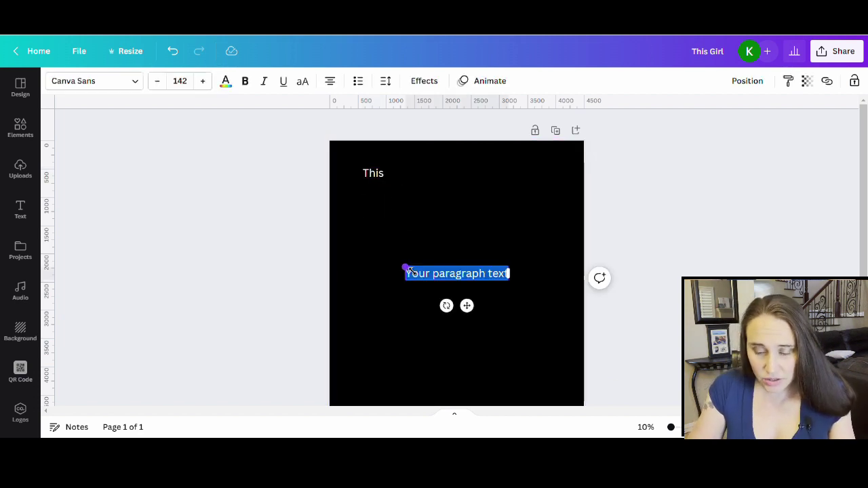
text(Girl H)
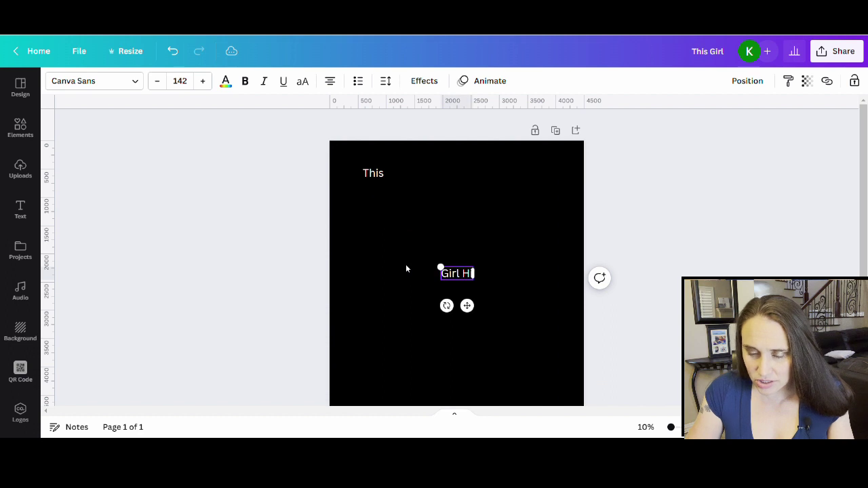
text(it)
drag(468, 275, 401, 236)
click(424, 368)
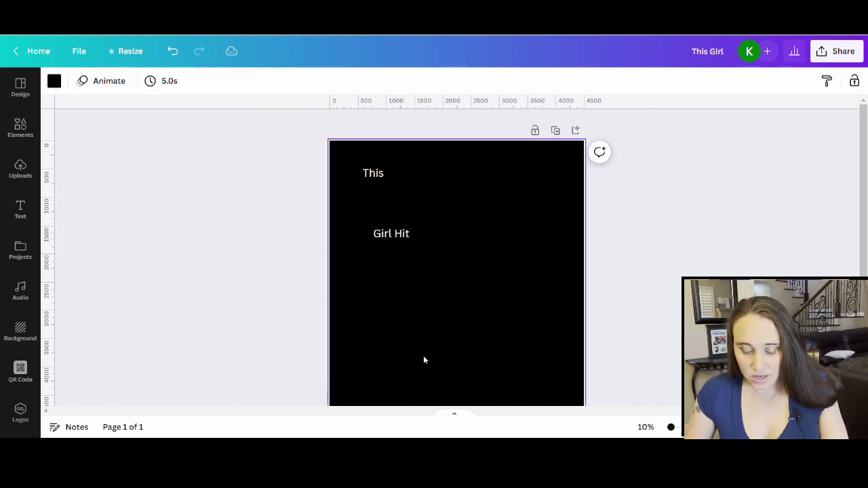
Step: Add a separate text box reading "10" and place it below "Girl Hit" on the page's left side
text(t)
text(19)
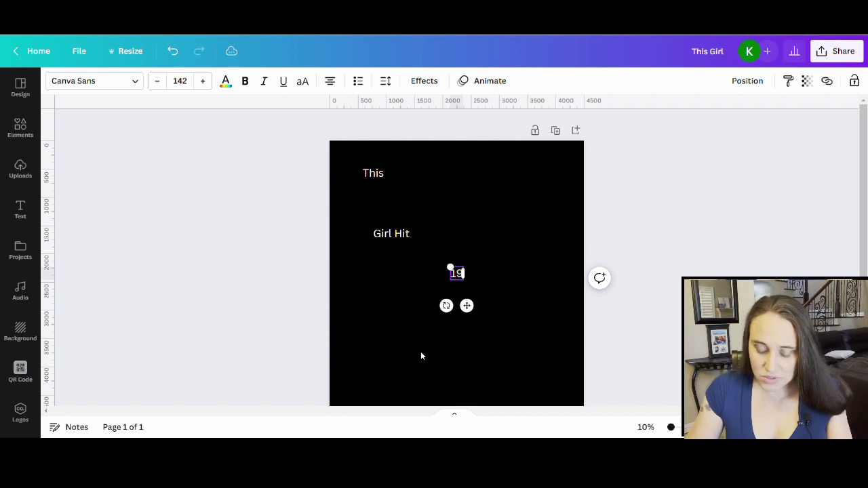
key(BackSpace)
text(0)
click(475, 258)
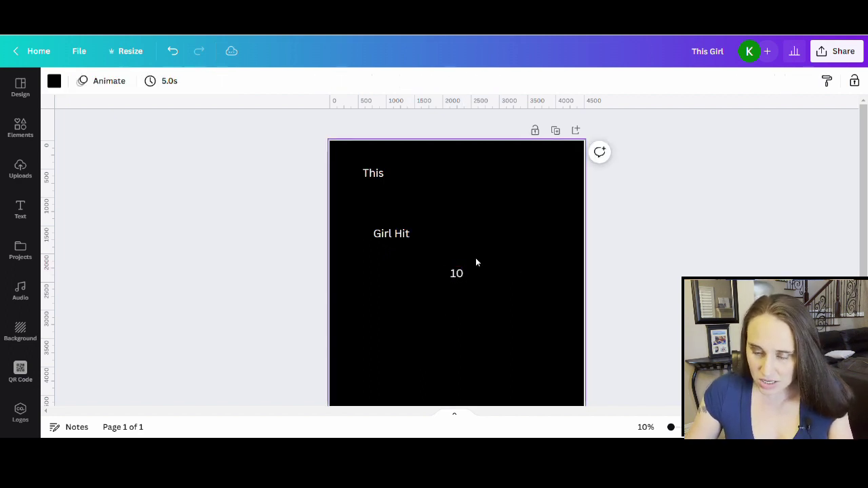
drag(455, 277, 379, 286)
click(414, 338)
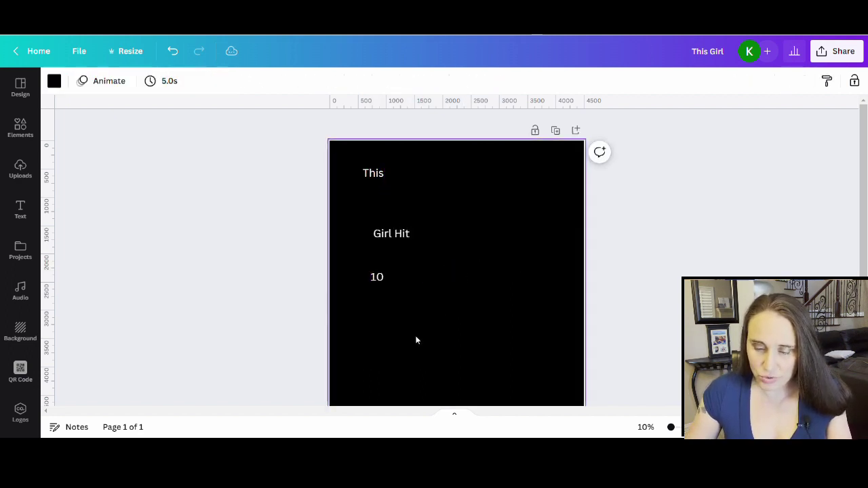
Step: Add two more separate text boxes, one reading "double" and the other "digits"
key(t)
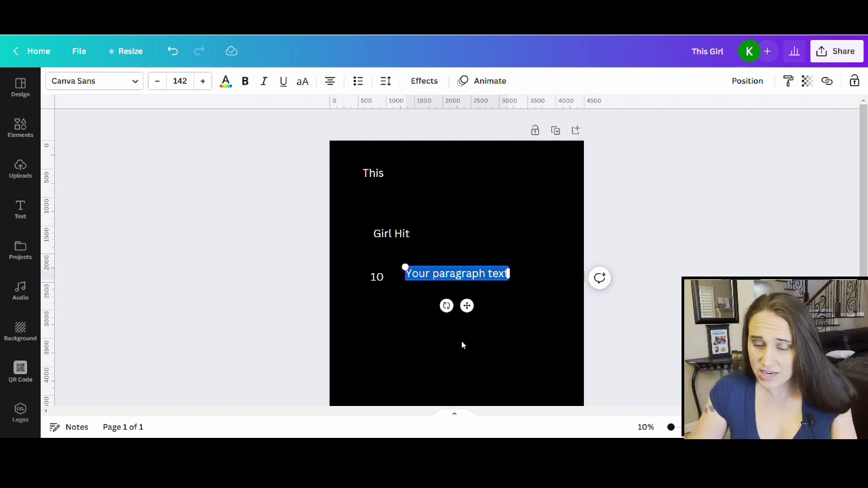
text(double)
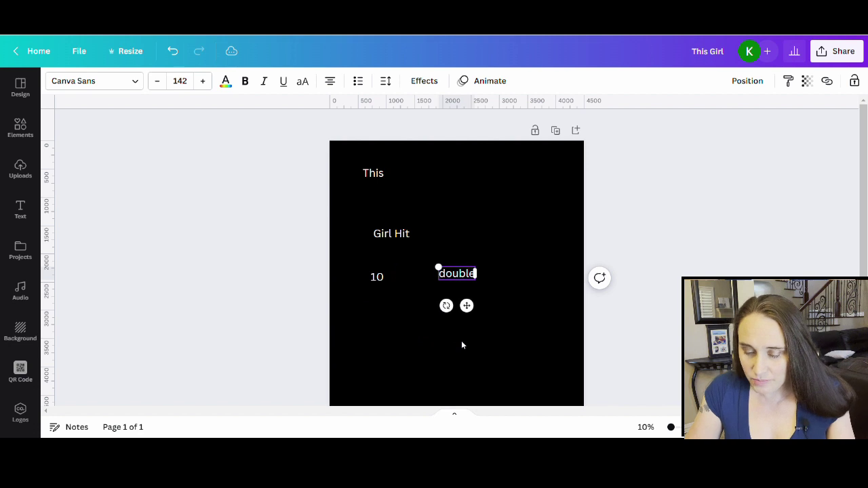
click(445, 337)
text(t)
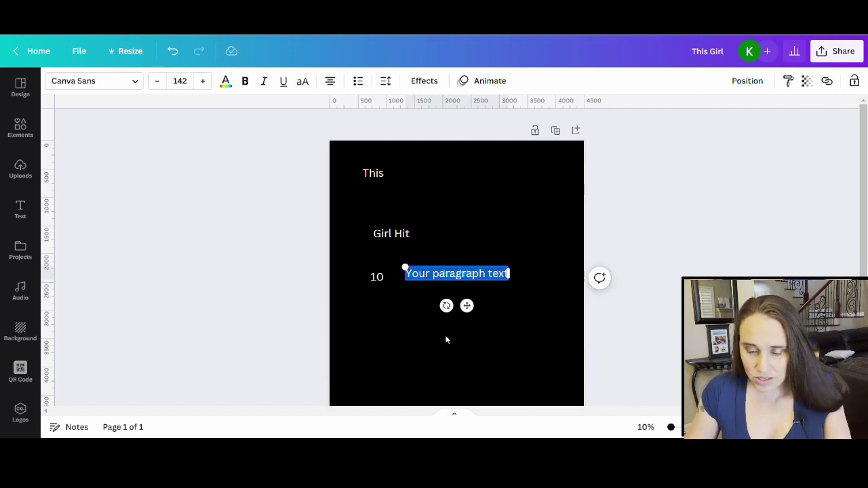
text(digits)
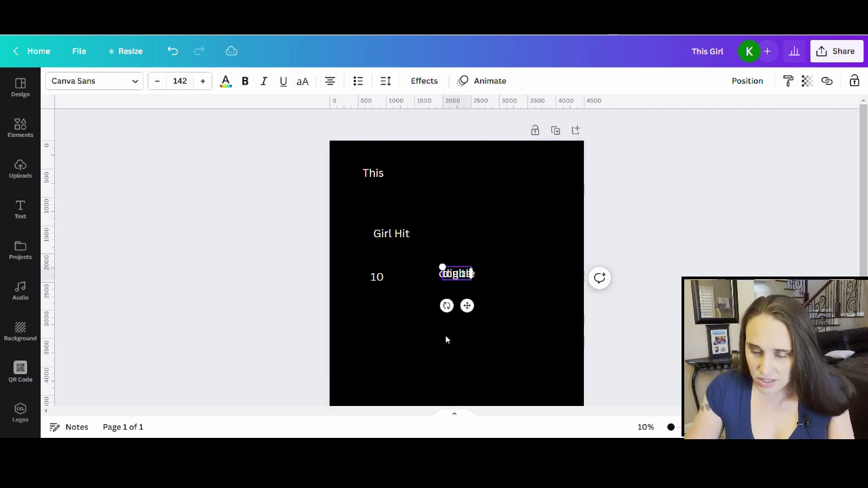
Step: Separate the overlapping words on the page's right side, with "double" level with "10" and "digits" below it
click(421, 319)
click(465, 274)
drag(465, 274, 511, 274)
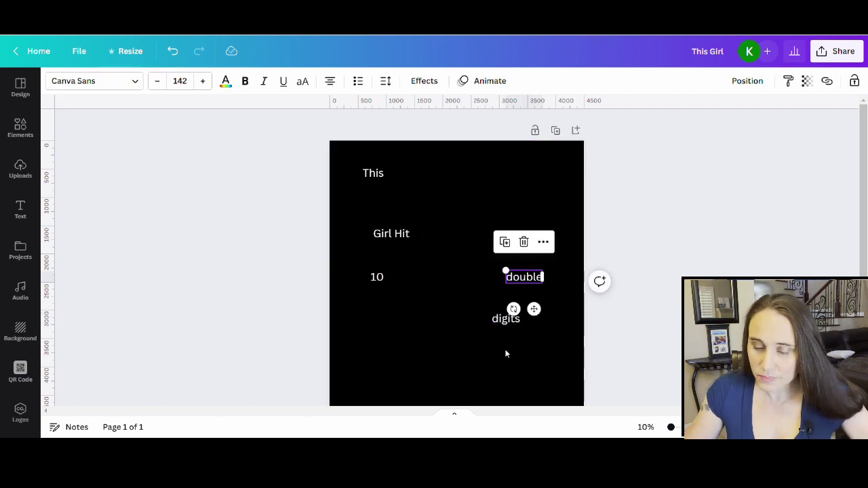
click(417, 166)
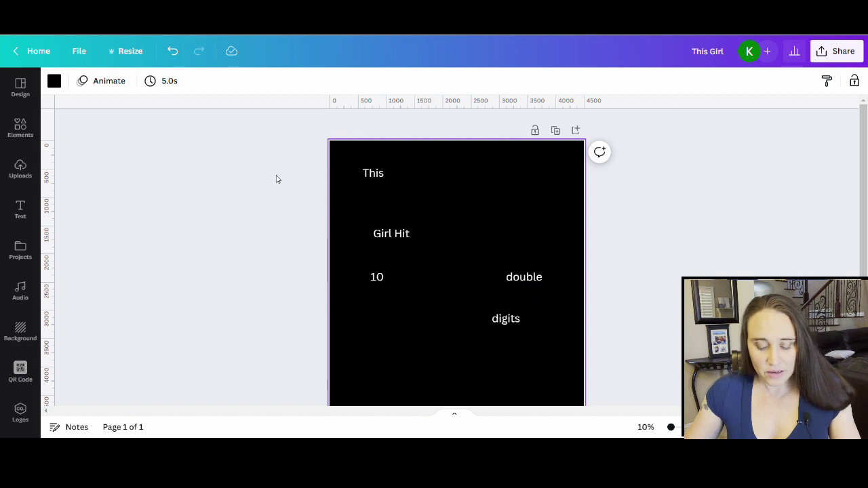
Step: Enlarge the "This" text to a font size of about 871 and move it closer to the page's upper-left corner
double_click(368, 173)
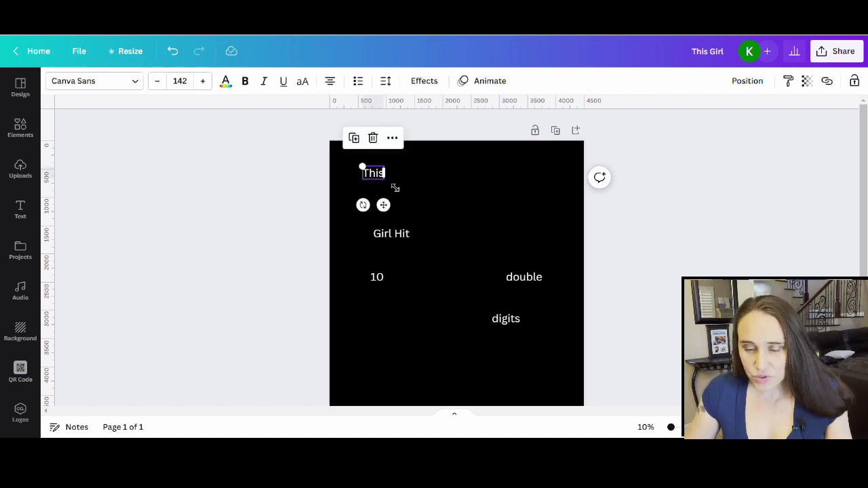
drag(394, 188, 501, 261)
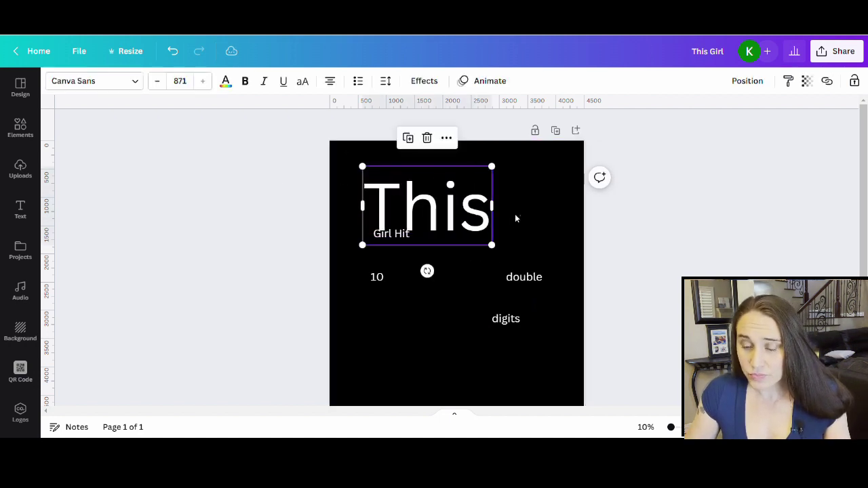
click(516, 218)
drag(428, 212, 410, 194)
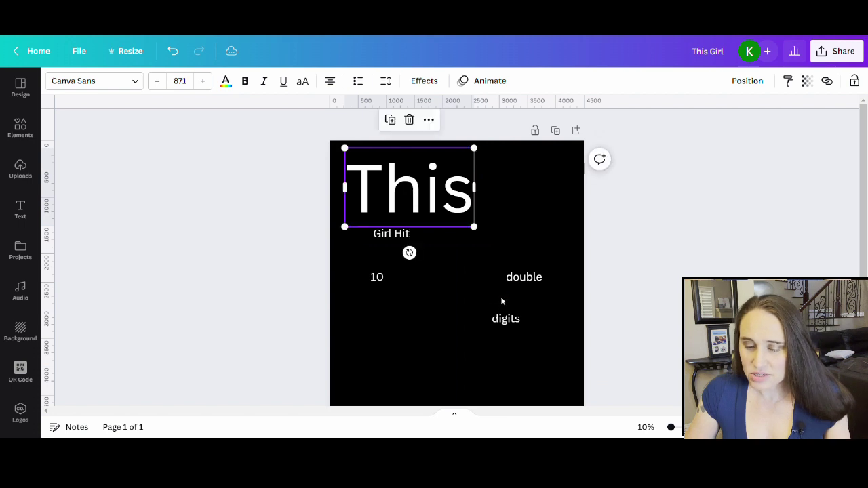
Step: Move the "digits", "double" and "10" texts lower on the page to make room below "Girl Hit"
drag(502, 300, 520, 333)
click(530, 288)
drag(531, 288, 533, 324)
click(378, 277)
drag(378, 277, 395, 337)
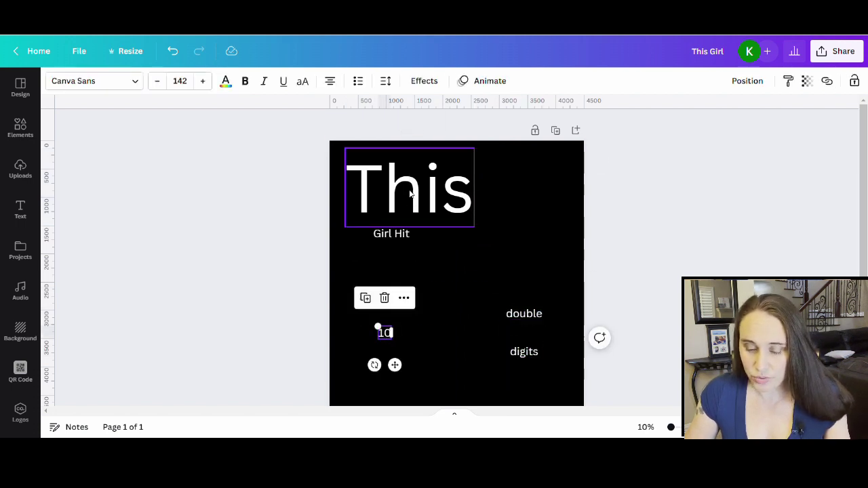
Step: Enlarge the "Girl Hit" text to a font size of about 758 and move it just beneath "This", slightly toward the page's left edge
click(428, 246)
click(394, 235)
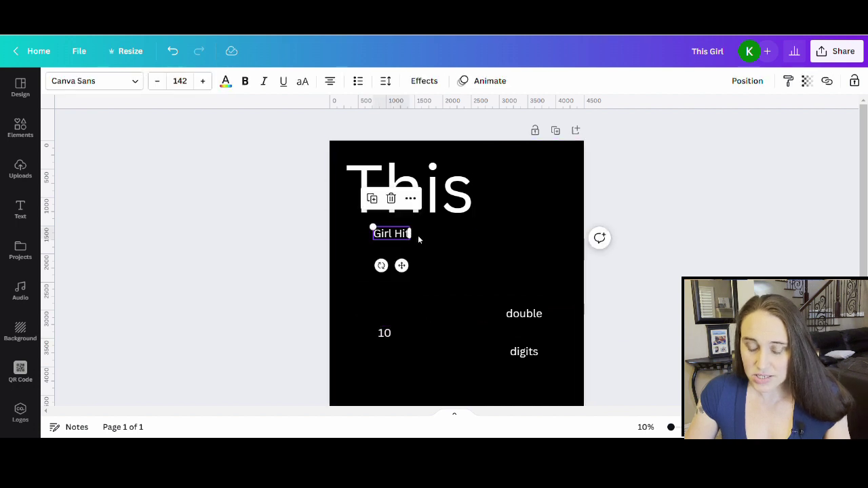
drag(412, 238, 571, 294)
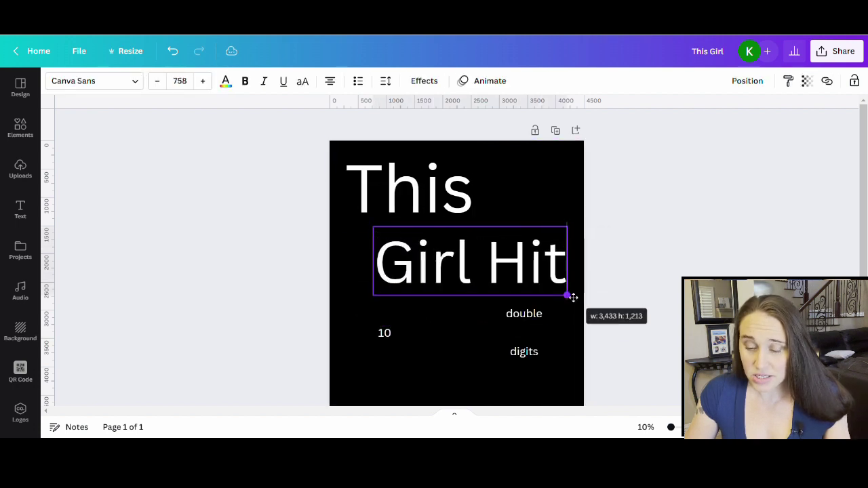
click(544, 224)
drag(509, 275, 491, 263)
click(529, 186)
Step: Enlarge the "10" text on the page's lower left until it is about as tall as "Girl Hit"
scroll(523, 178, down, 2)
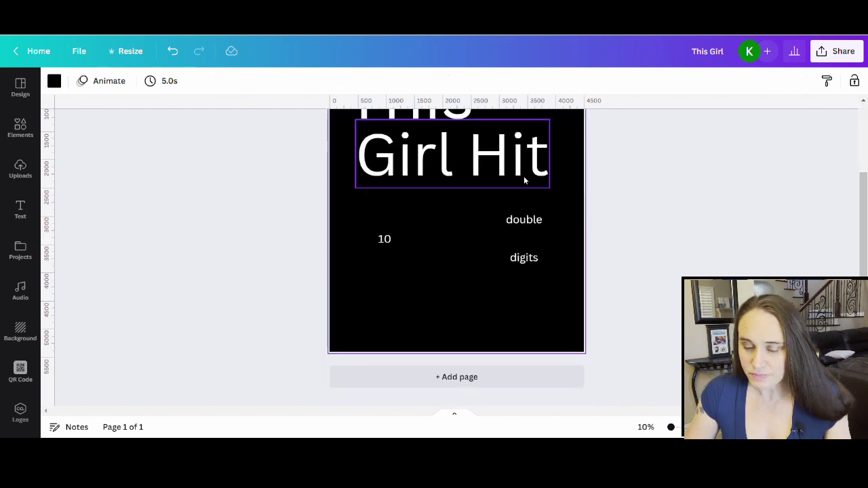
click(384, 238)
drag(396, 226, 448, 321)
Step: Enlarge "double" and "digits" so they stack beside "10", with "digits" at a font size of about 353
click(540, 224)
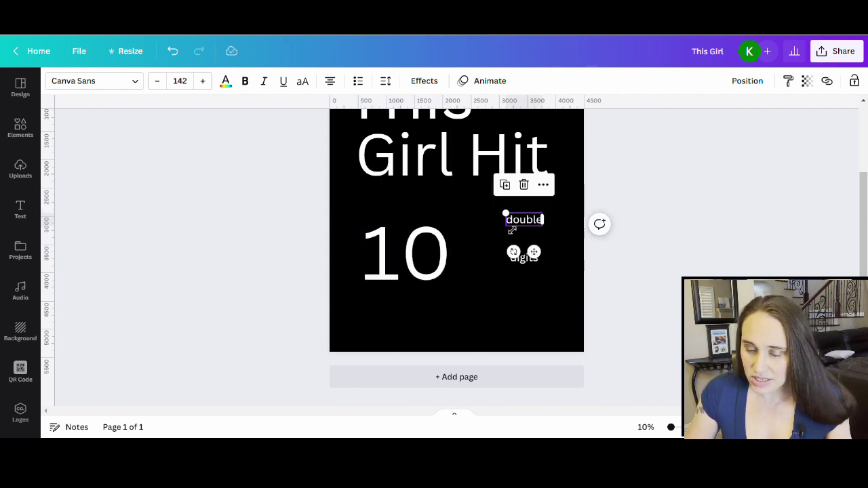
drag(508, 228, 467, 284)
click(556, 268)
click(524, 258)
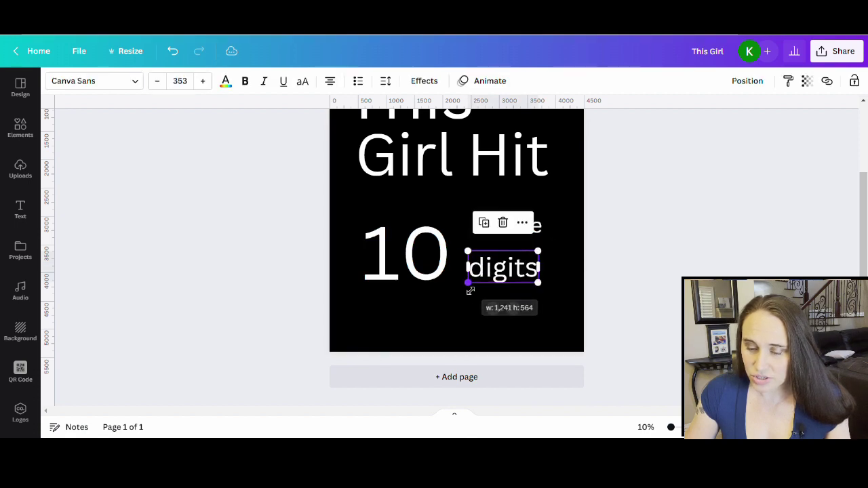
click(510, 310)
scroll(551, 226, up, 3)
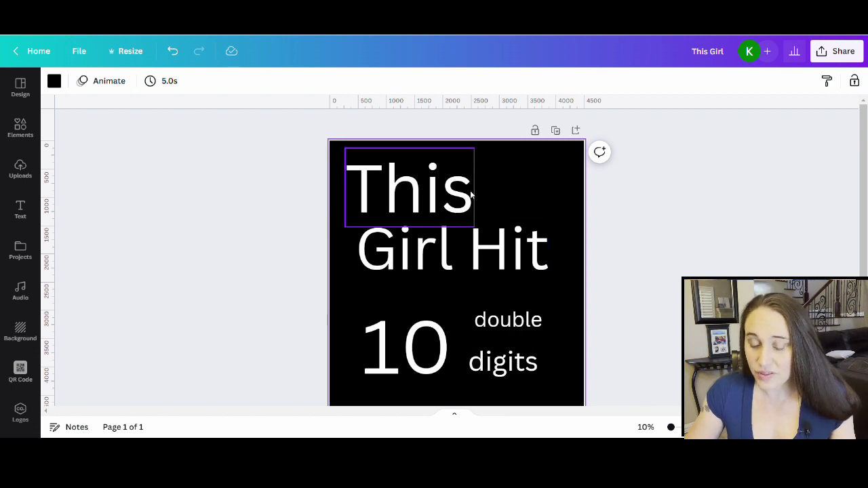
scroll(515, 318, down, 2)
scroll(573, 224, up, 1)
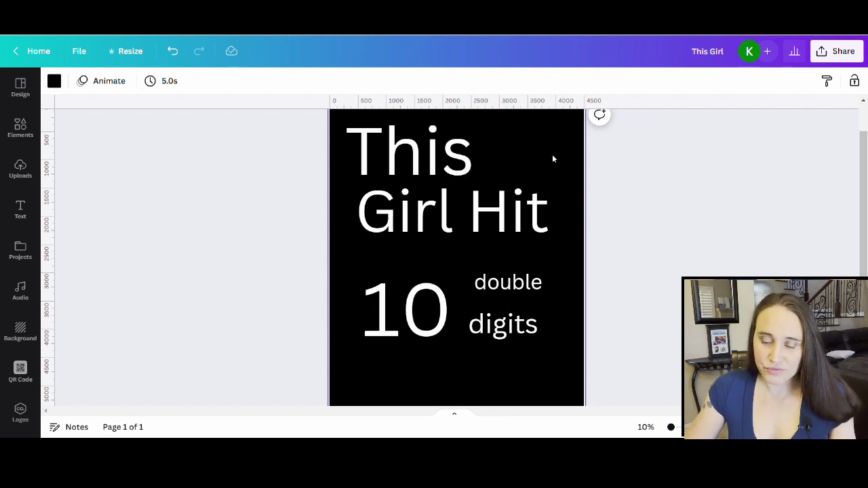
Step: Browse the uploaded fonts for a typeface to use on the "This" text
click(400, 155)
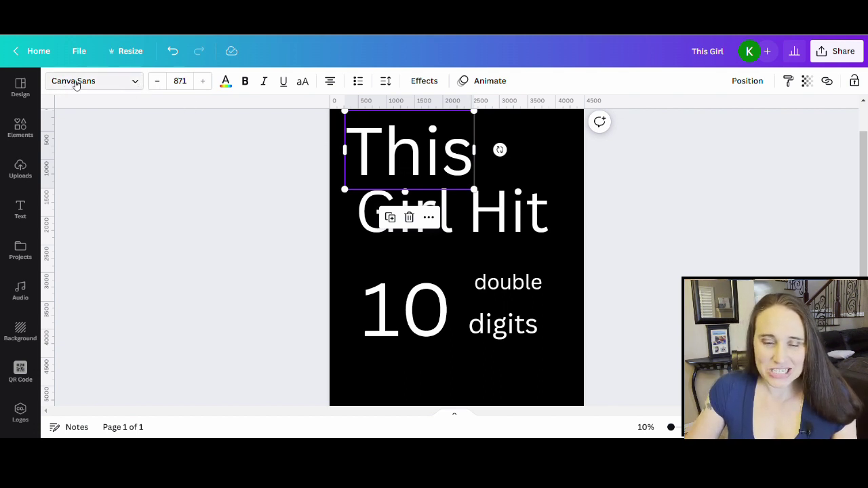
click(117, 87)
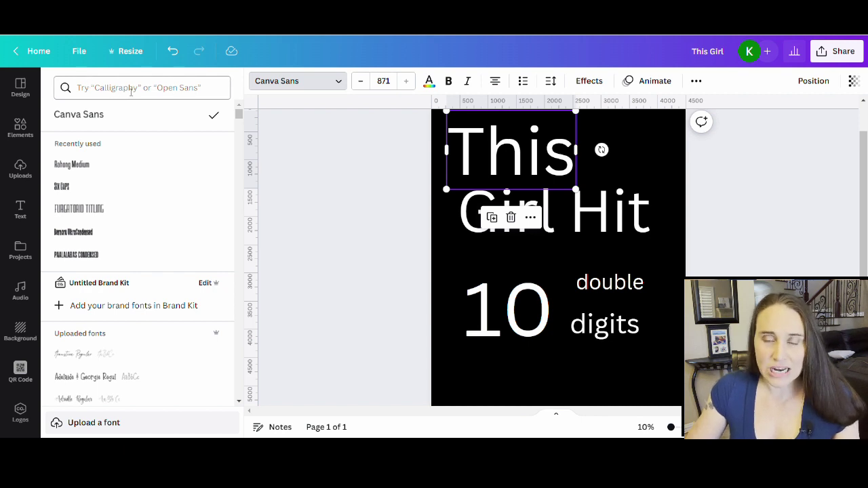
scroll(173, 163, down, 10)
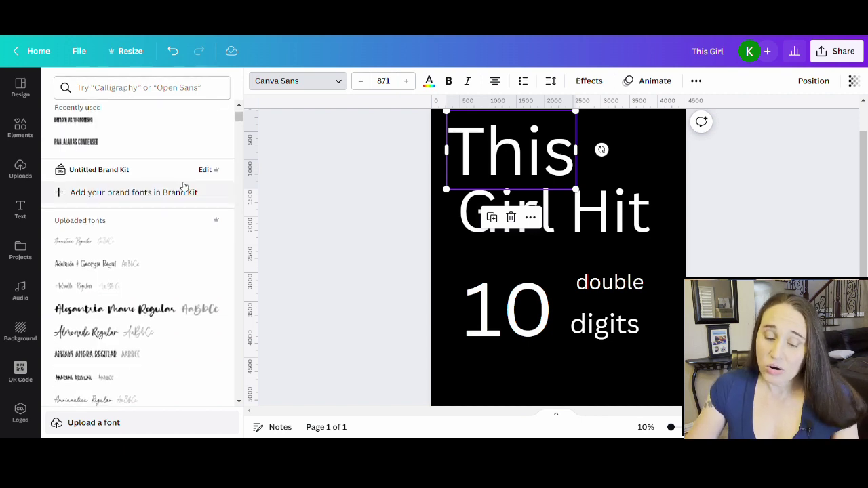
scroll(178, 161, down, 10)
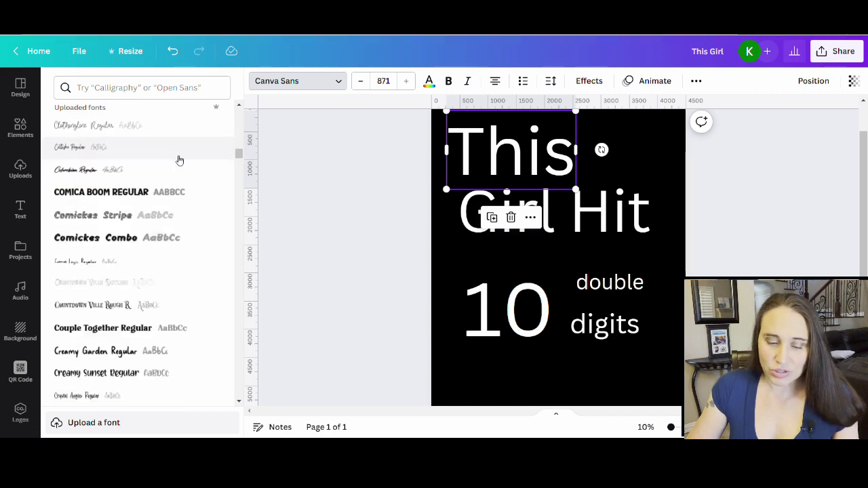
scroll(178, 160, down, 5)
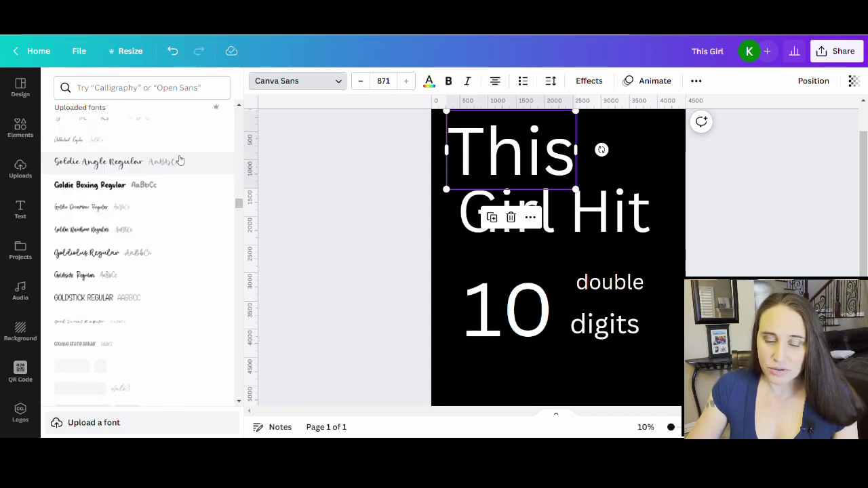
drag(241, 210, 226, 131)
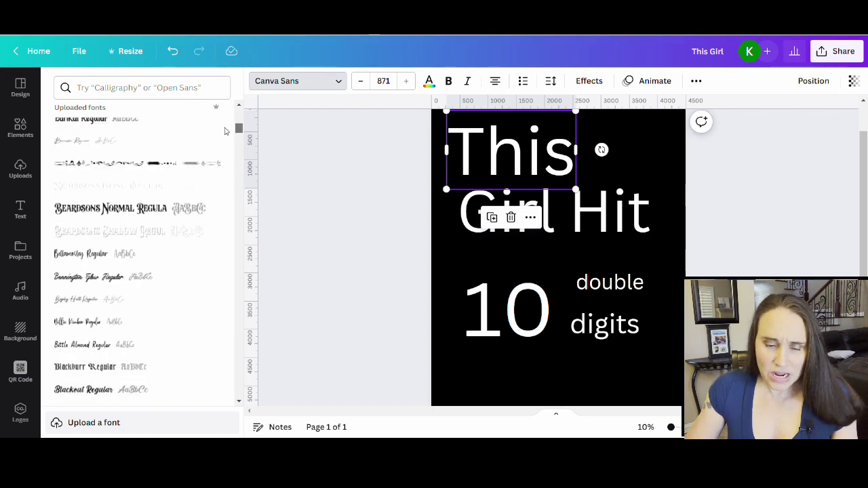
scroll(225, 131, down, 5)
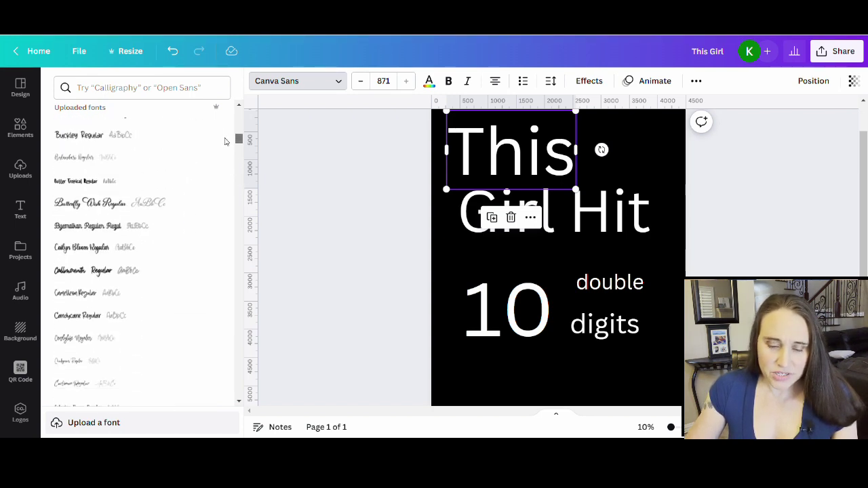
scroll(225, 141, down, 5)
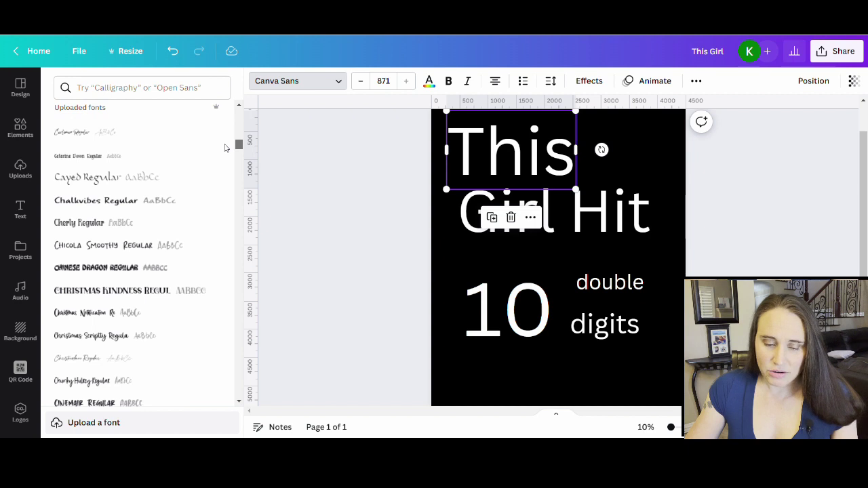
scroll(225, 148, down, 5)
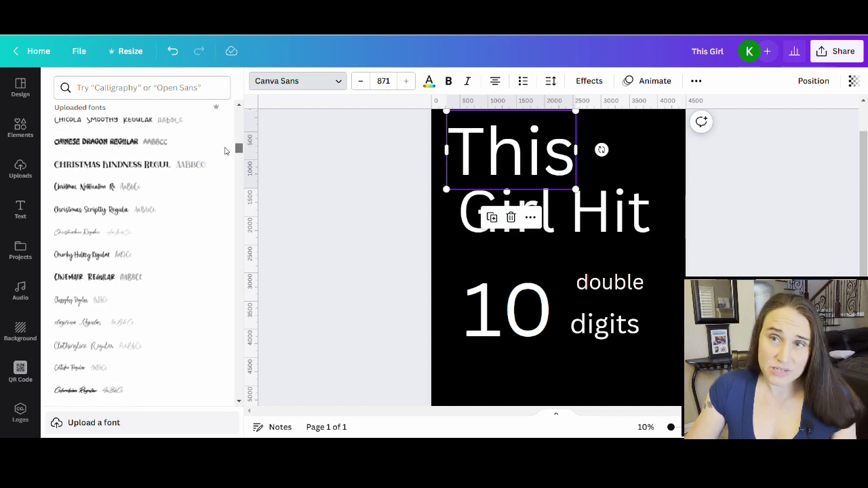
scroll(225, 152, down, 5)
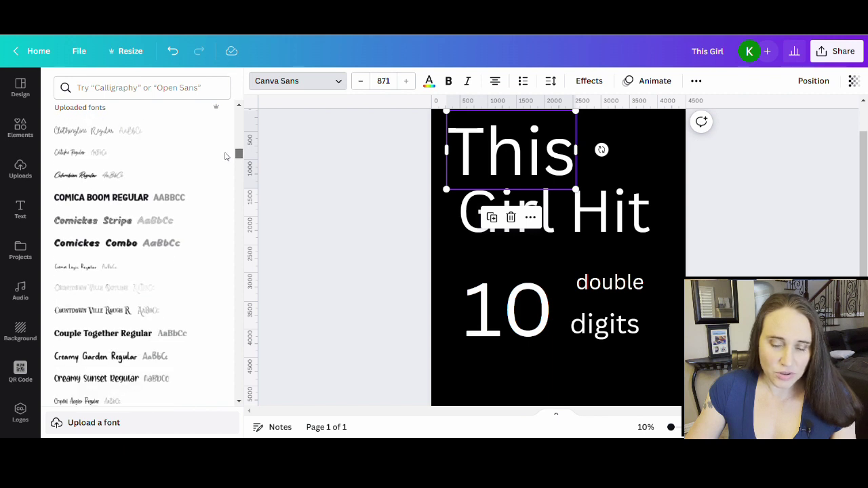
scroll(226, 156, down, 1)
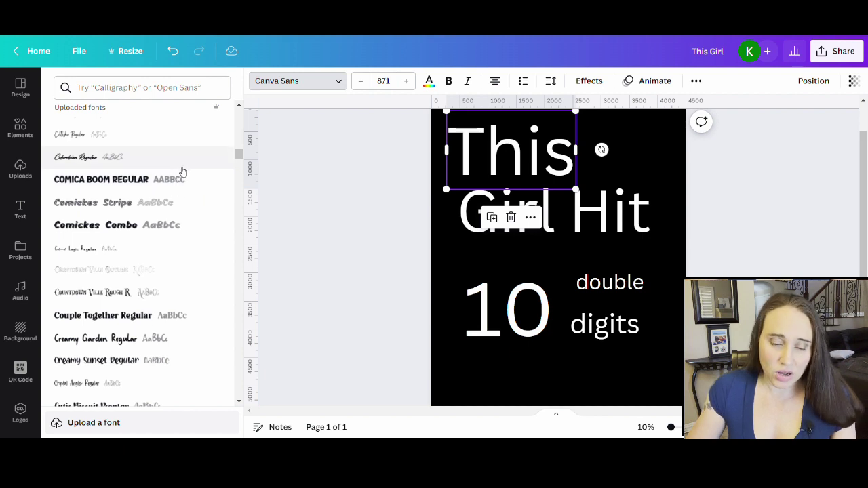
scroll(187, 160, down, 5)
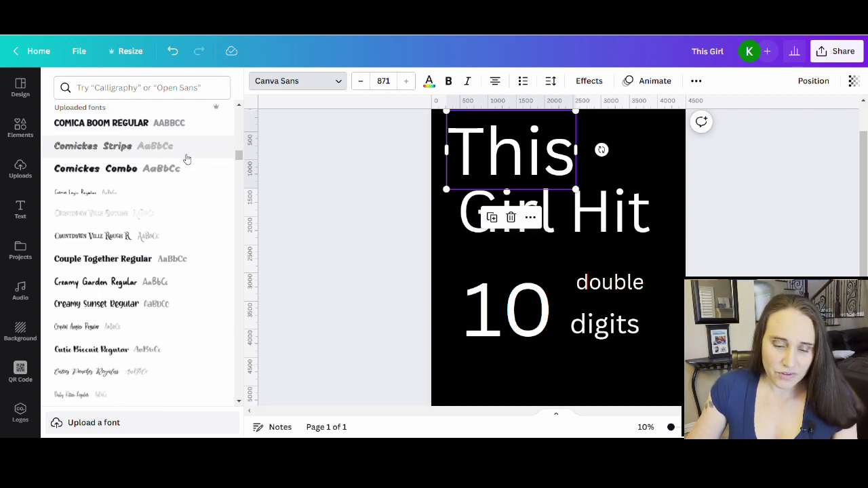
scroll(148, 156, down, 10)
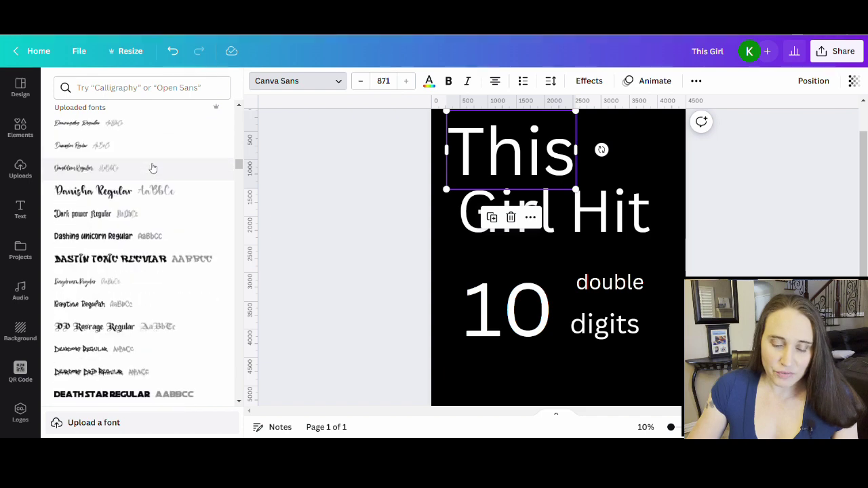
scroll(166, 205, down, 10)
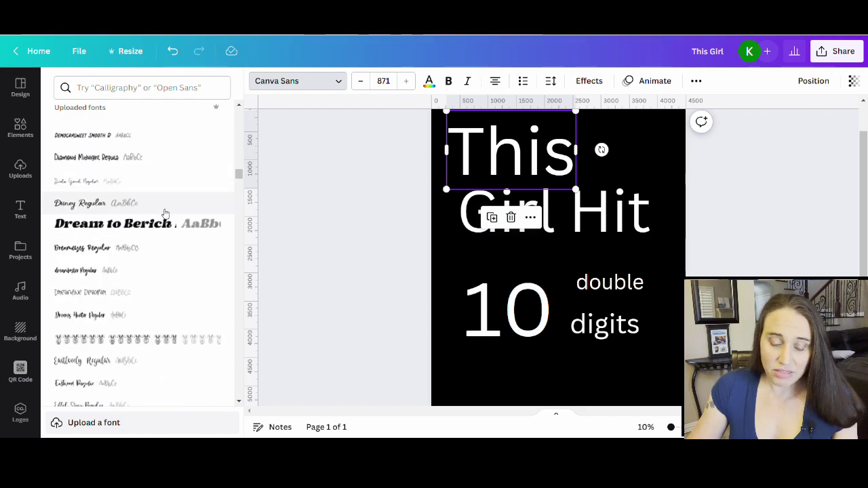
scroll(163, 215, down, 5)
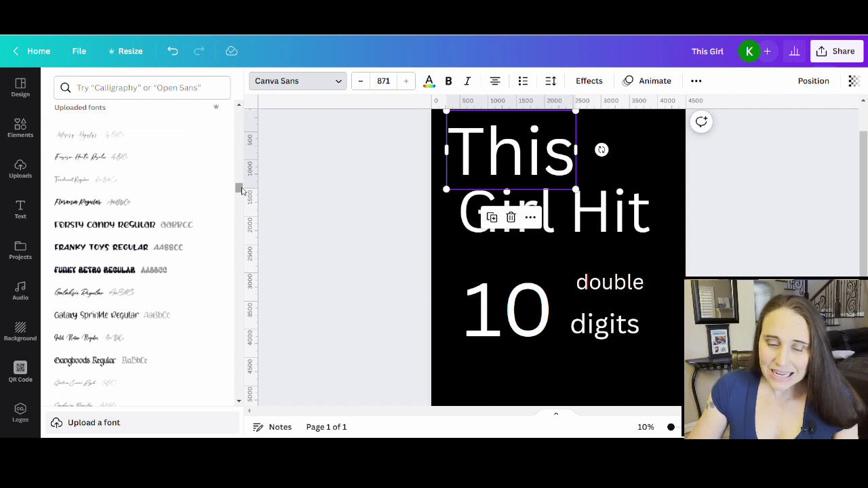
drag(238, 186, 238, 113)
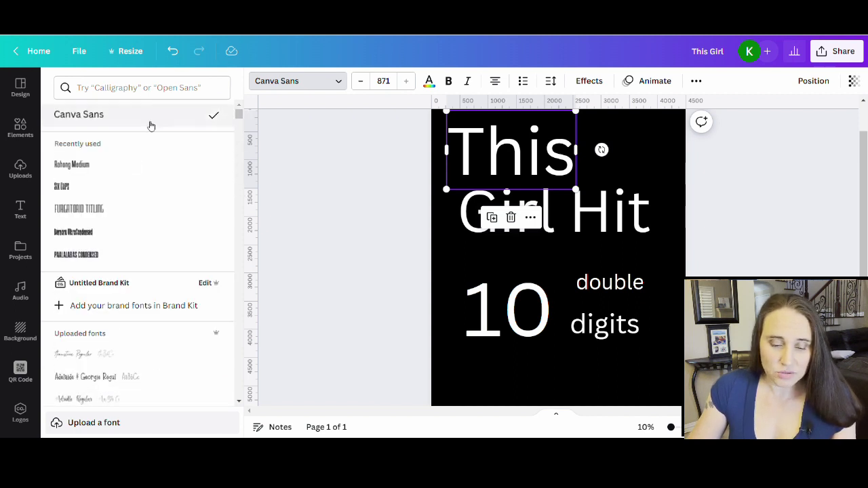
Step: Search the fonts for "display" and look through the matching typefaces
click(120, 88)
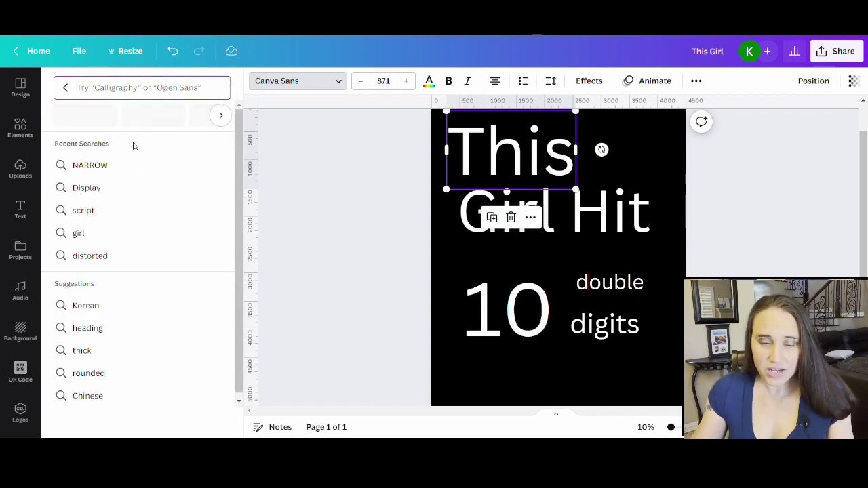
text(displ)
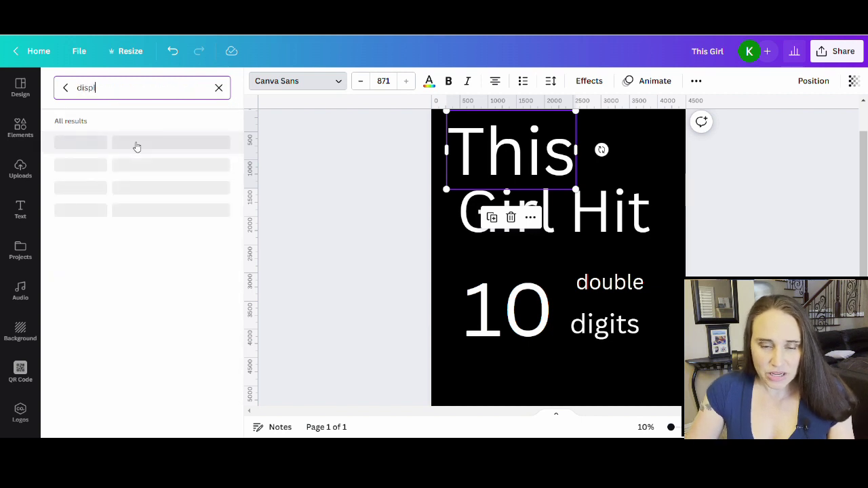
text(ay)
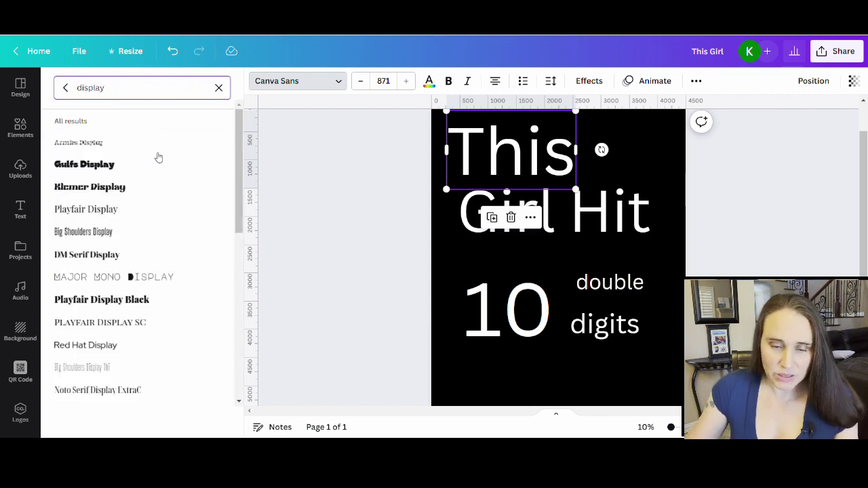
scroll(158, 157, down, 3)
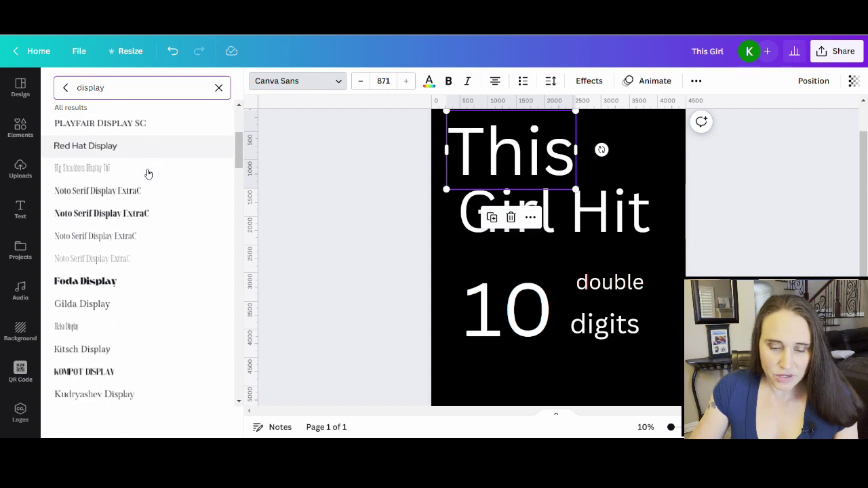
scroll(149, 174, down, 6)
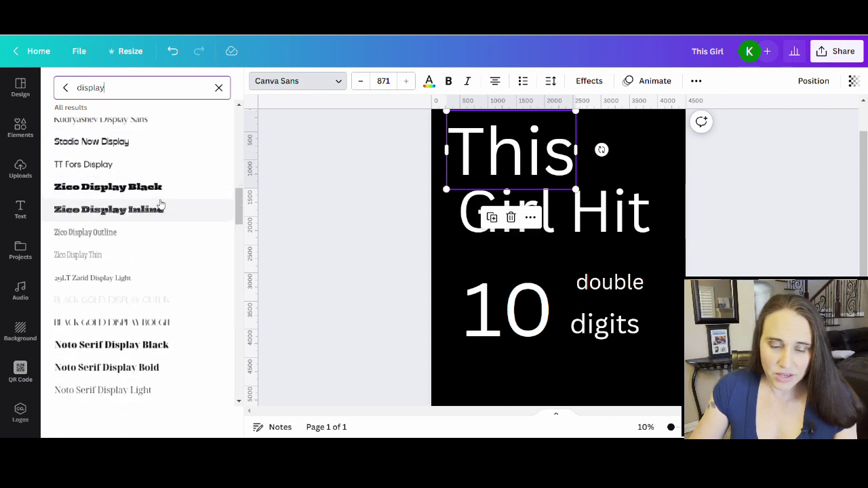
scroll(161, 204, down, 8)
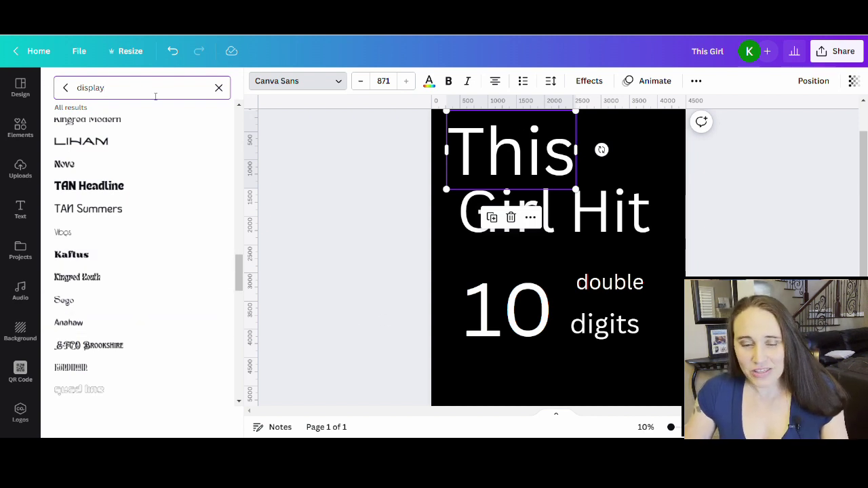
Step: Search the fonts for "girlish" and apply Girlish Regular to the "This" text only
drag(156, 97, 17, 80)
text(girlish)
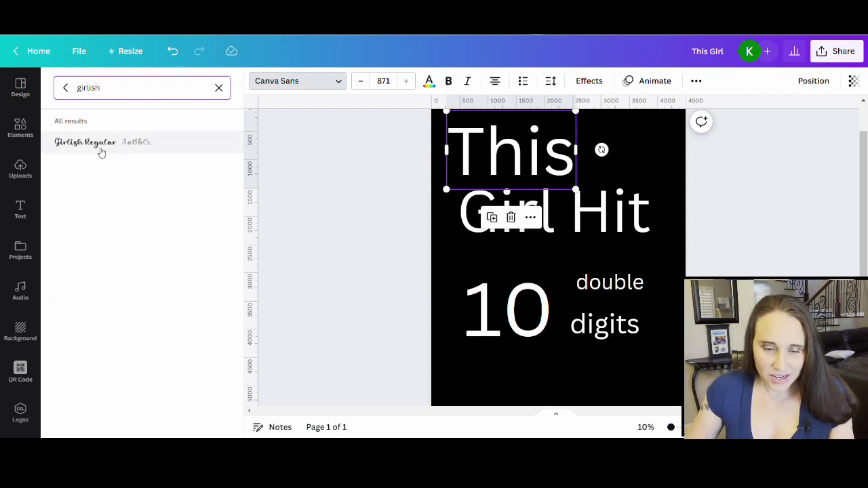
click(104, 145)
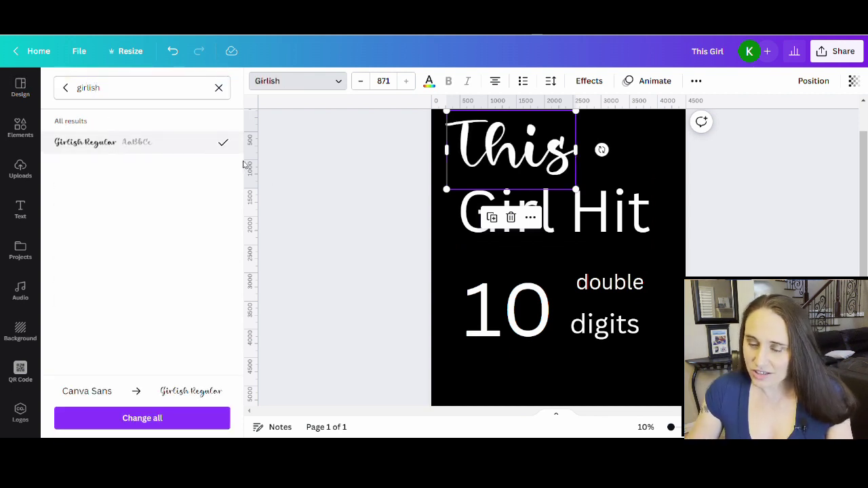
click(358, 212)
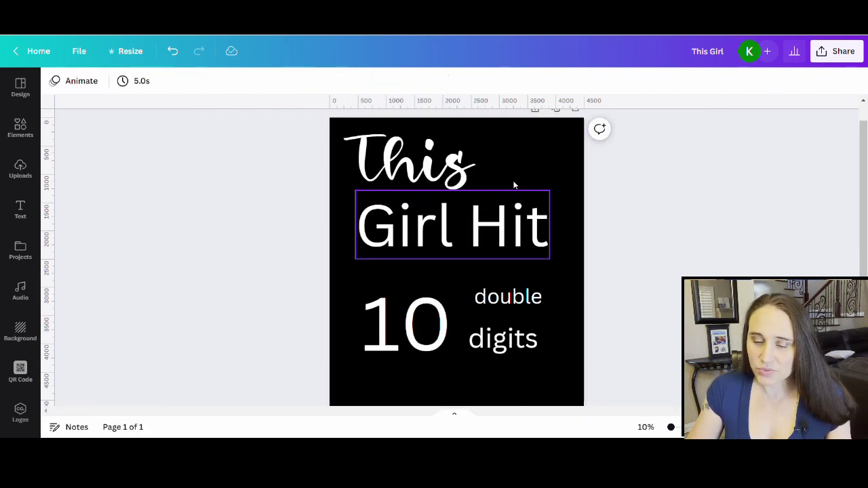
Step: Enlarge the "This" text to a font size of roughly 1060 and nudge it up and left, clear of "Girl Hit"
click(451, 159)
drag(478, 235, 507, 252)
click(693, 232)
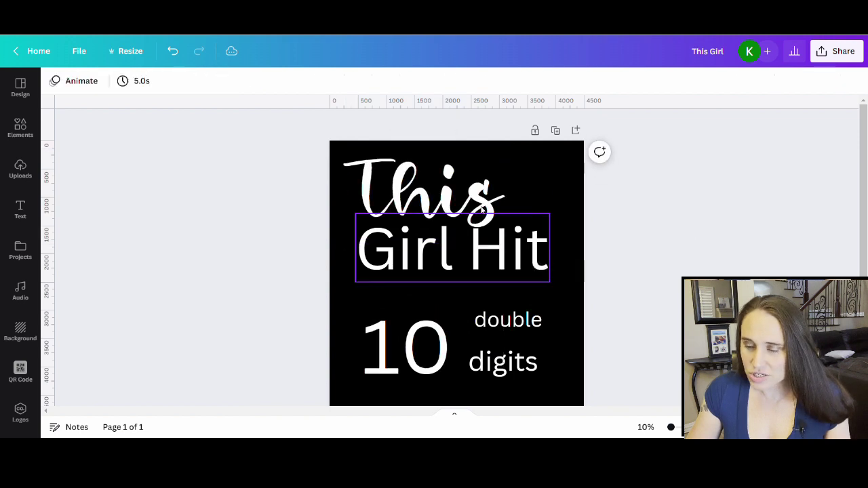
drag(451, 205, 449, 200)
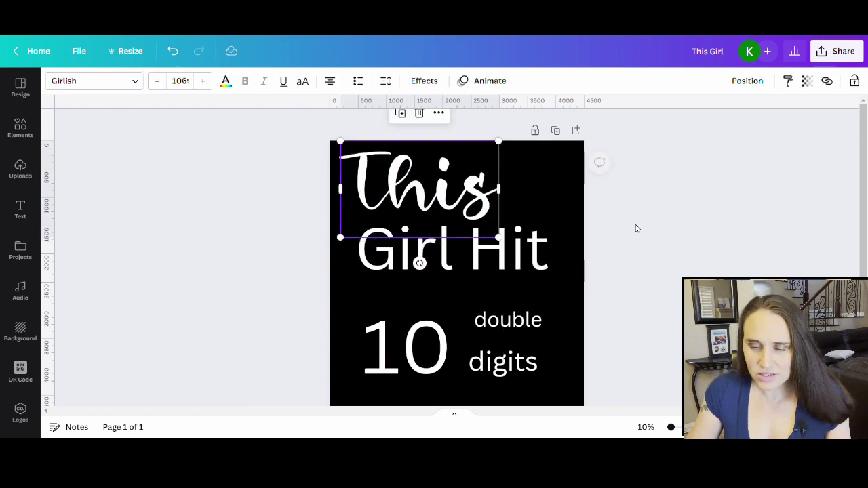
click(677, 238)
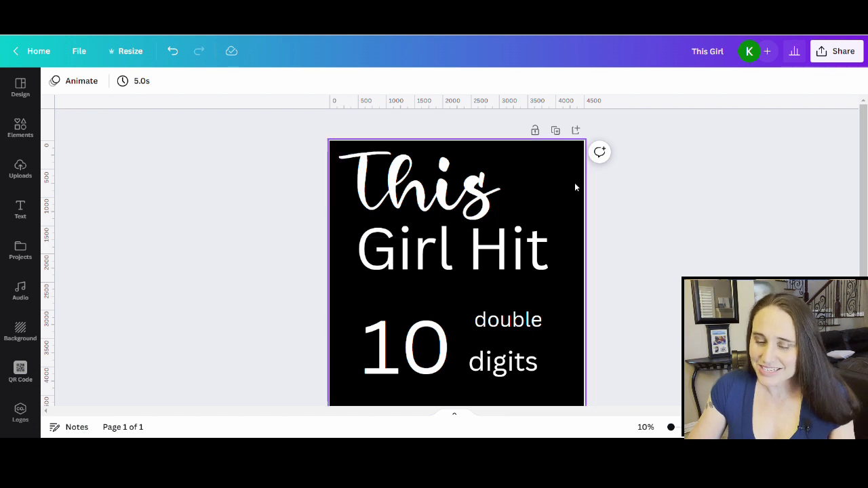
Step: Search the fonts for "brittany" and apply Brittany Charming Regular to the "Girl Hit" text
scroll(697, 225, down, 1)
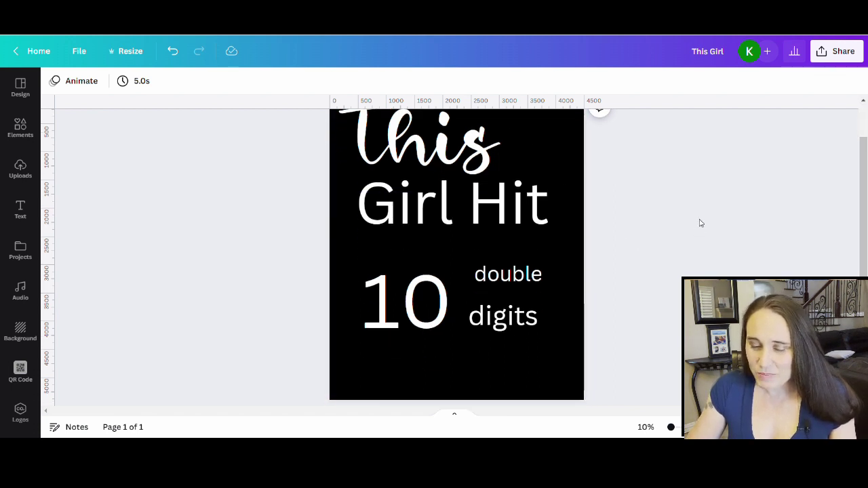
scroll(614, 203, up, 1)
click(452, 270)
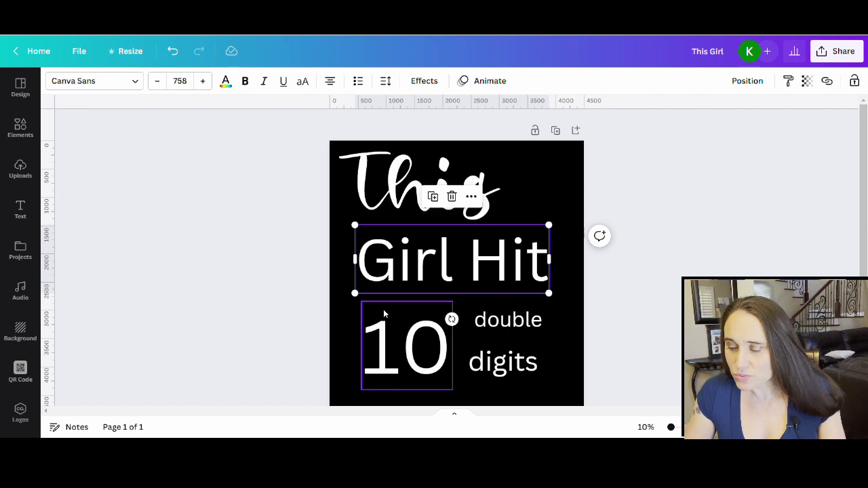
click(128, 84)
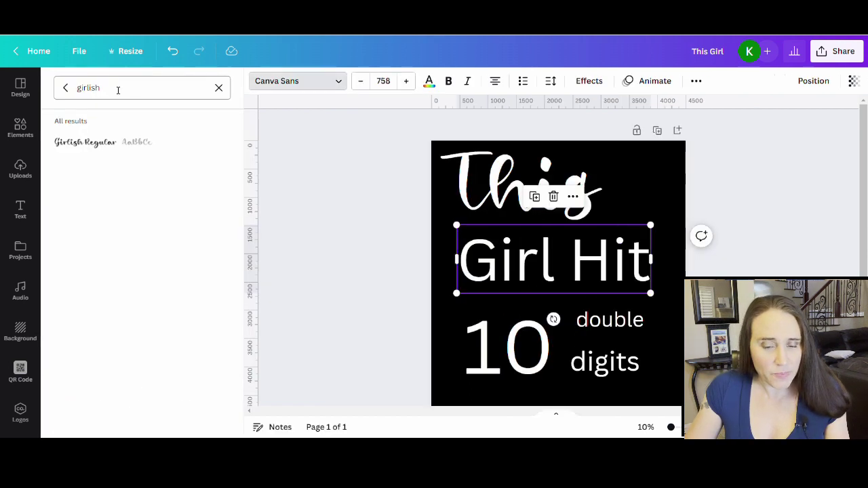
drag(110, 89, 64, 88)
text(b)
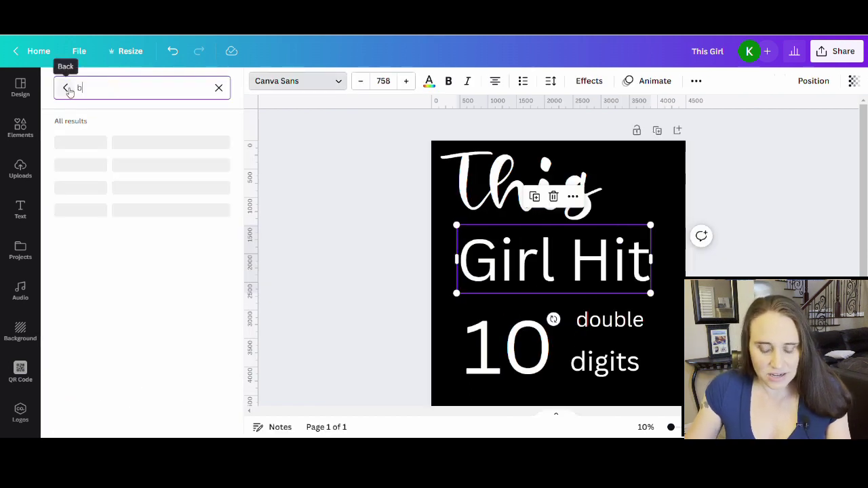
text(rittany)
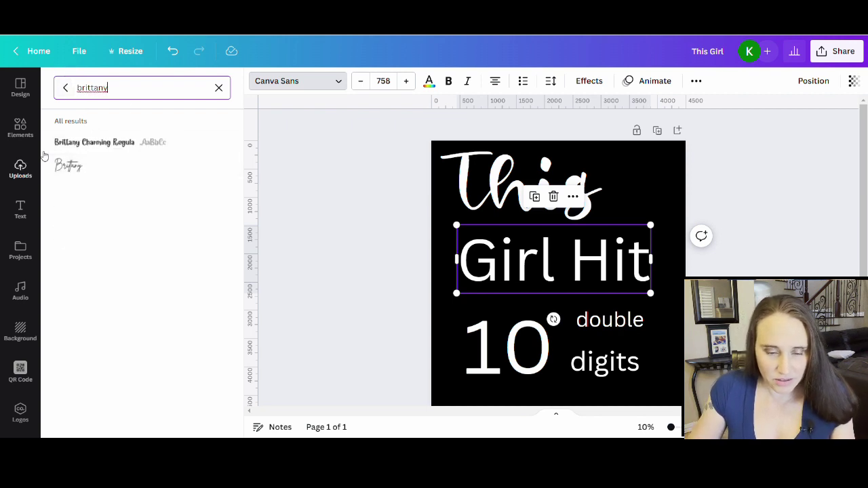
click(110, 143)
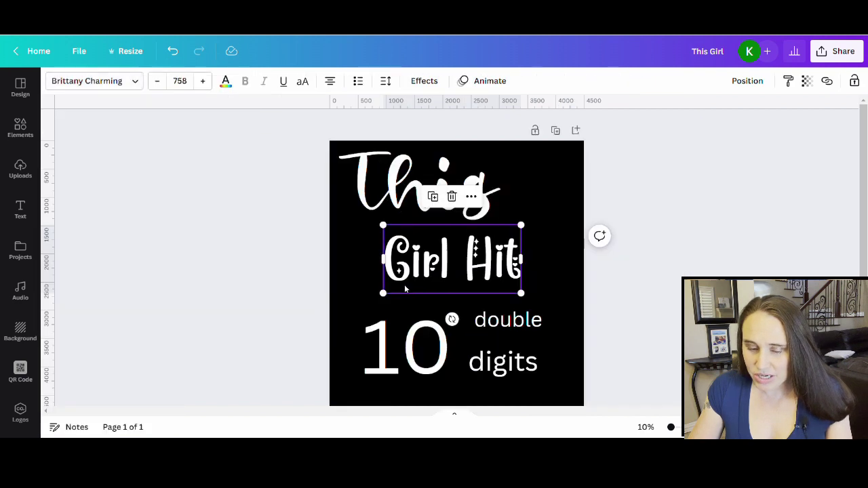
Step: Enlarge the "Girl Hit" text to nearly the full page width and nudge it down, clear of "This"
click(327, 304)
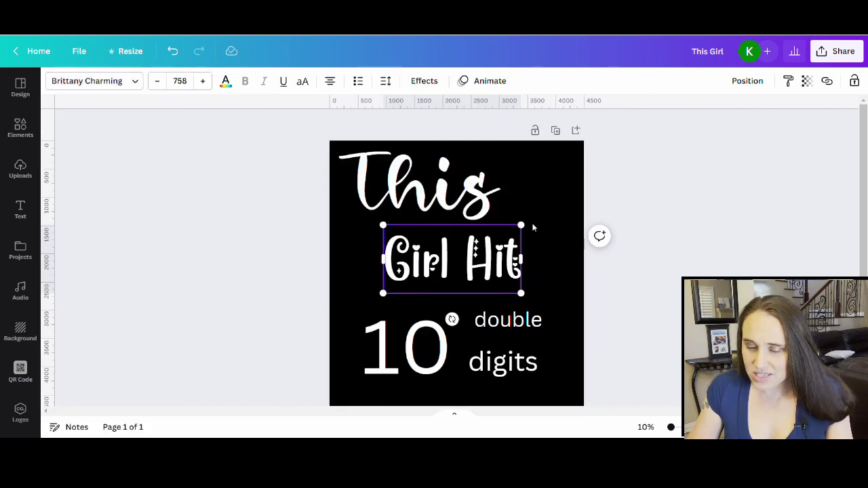
drag(522, 226, 572, 200)
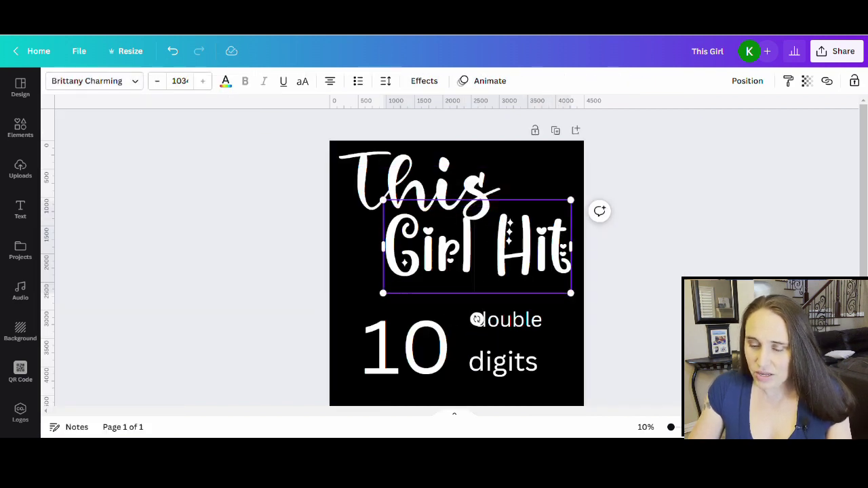
drag(384, 293, 342, 316)
click(600, 212)
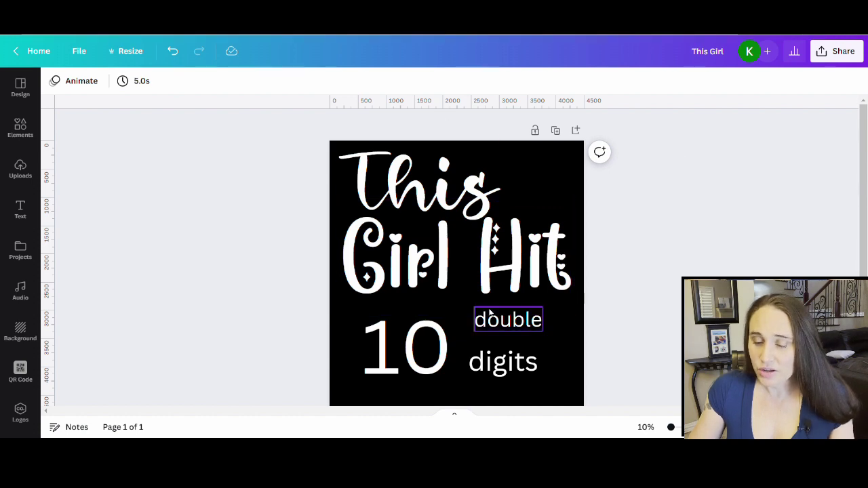
drag(548, 264, 549, 268)
click(652, 275)
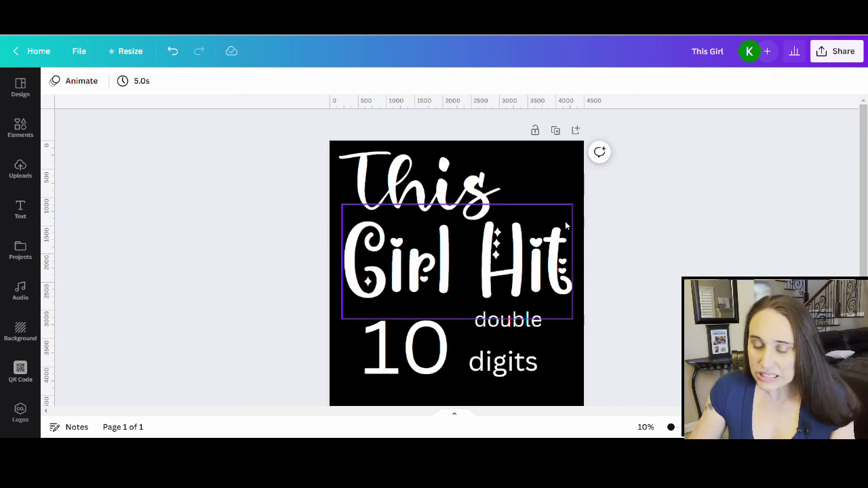
Step: Search the fonts for "royalbean" and apply Royalbean Regular to the "10" text
scroll(230, 221, down, 2)
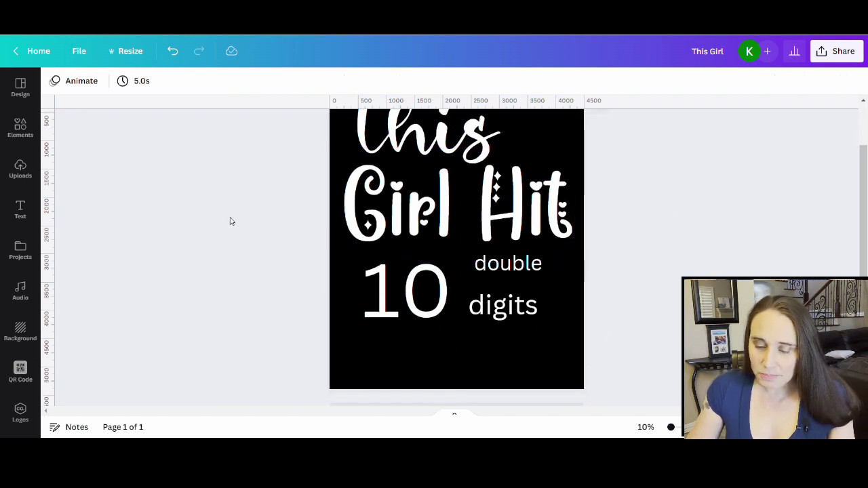
click(436, 303)
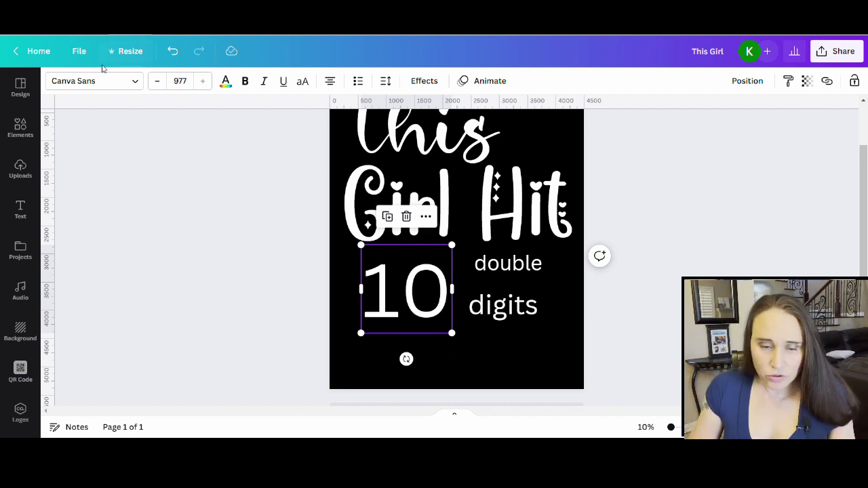
click(98, 81)
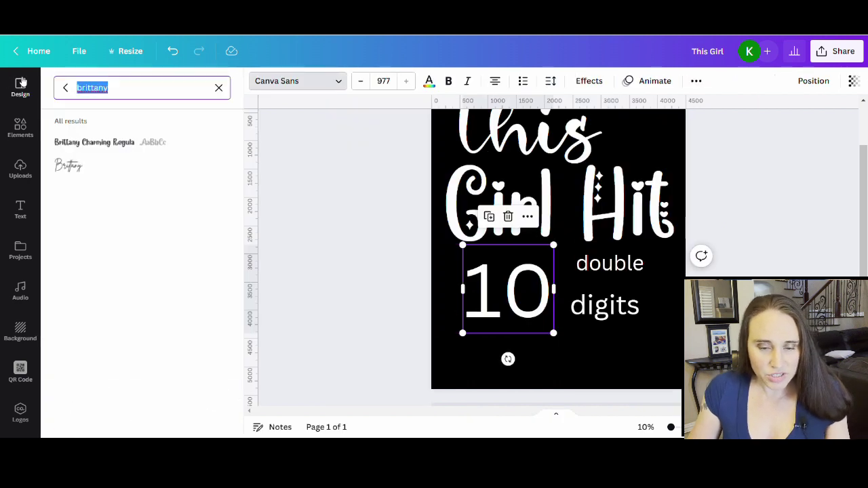
text(royal bean)
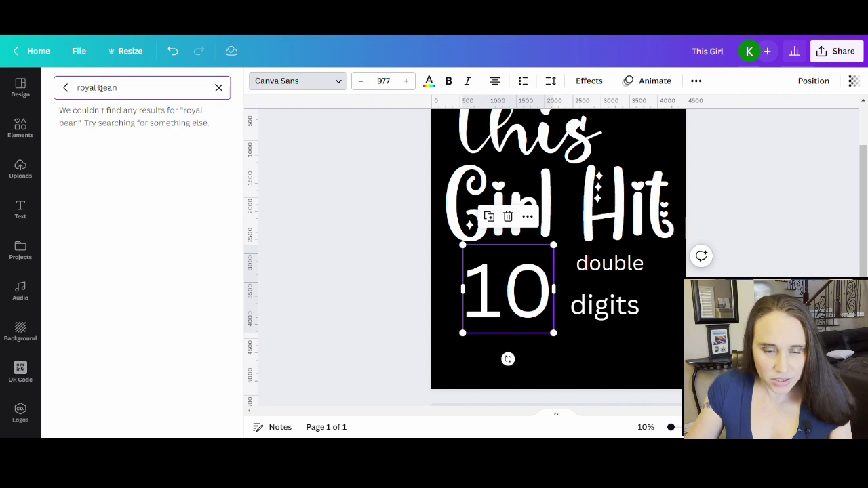
key(BackSpace)
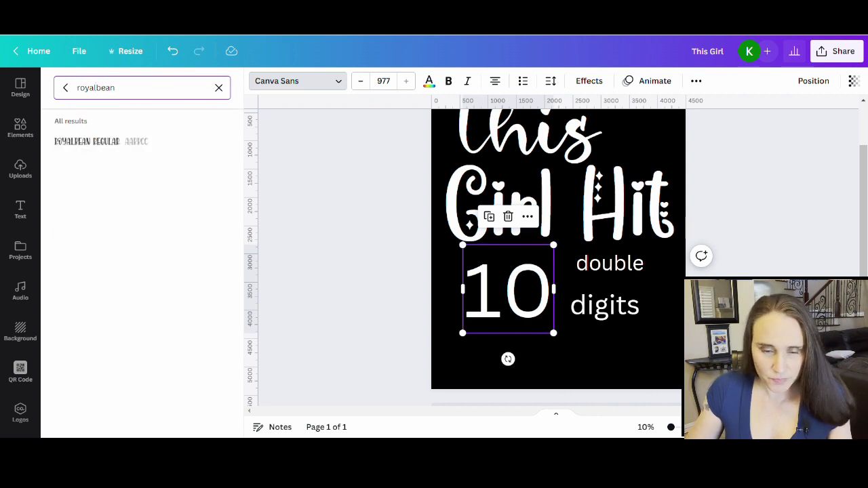
click(101, 141)
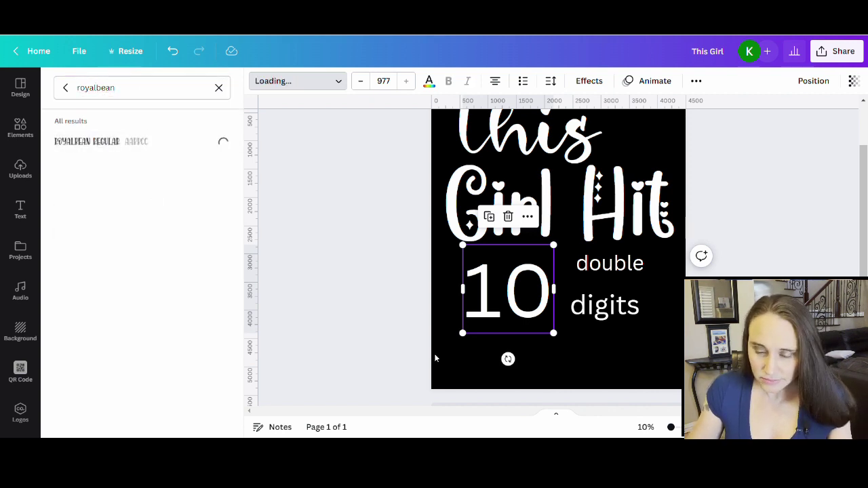
key(Escape)
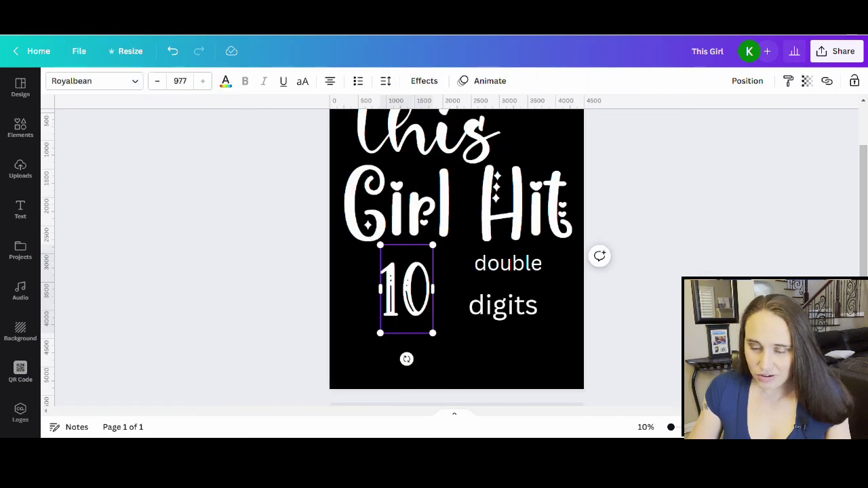
Step: Enlarge the "10" text to a font size of roughly 1950 and align it beneath "Girl" near the page's left edge
drag(381, 335, 346, 389)
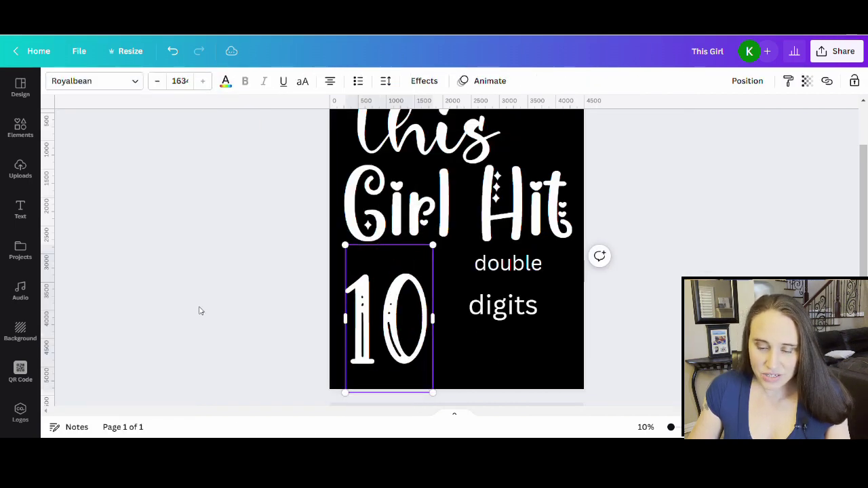
click(347, 324)
drag(347, 324, 348, 304)
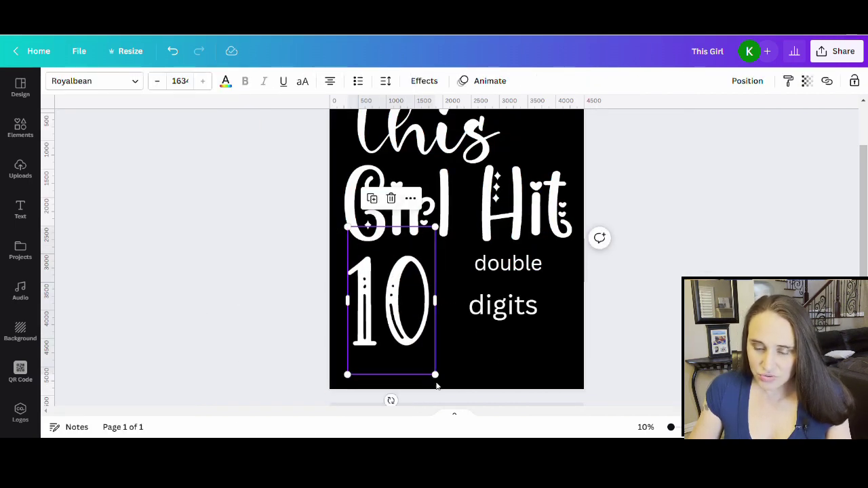
drag(443, 384, 449, 399)
click(206, 286)
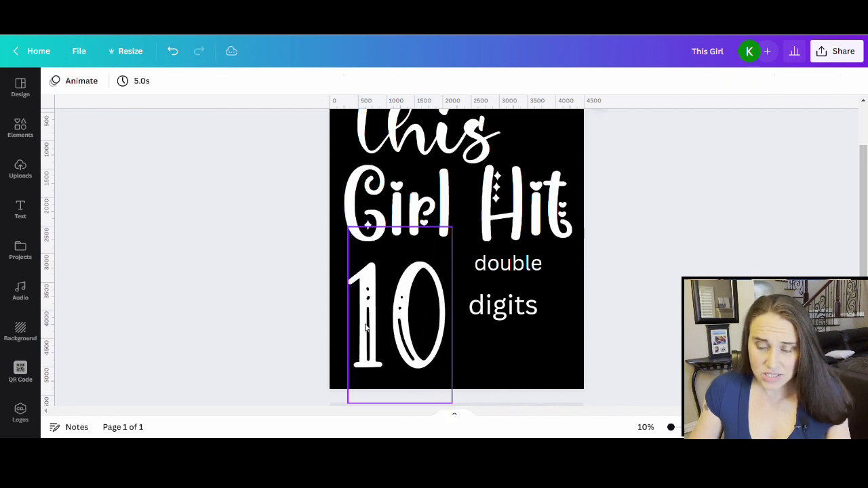
click(383, 316)
click(251, 300)
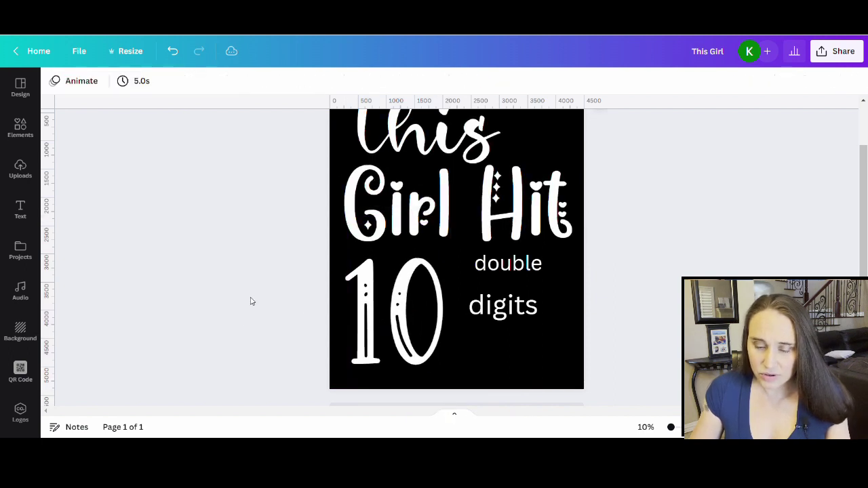
scroll(505, 231, up, 2)
scroll(701, 265, down, 2)
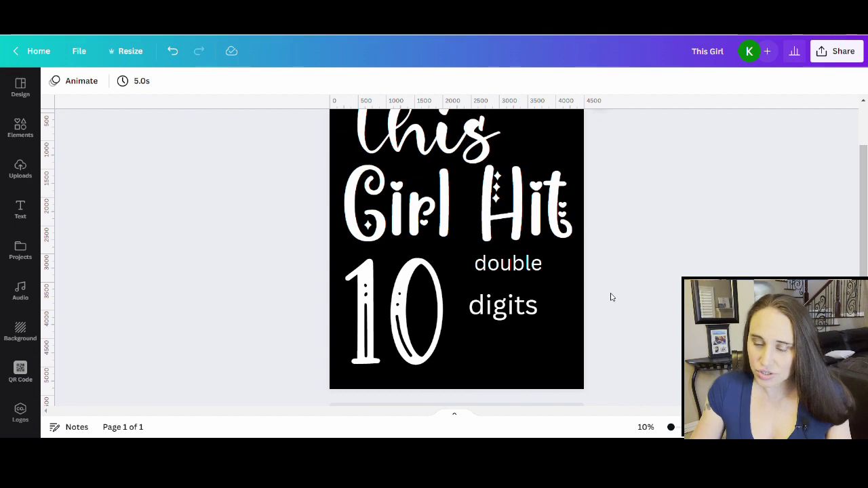
Step: Move the "digits" and "double" texts down so they sit one above the other beside the "10"
drag(505, 305, 510, 341)
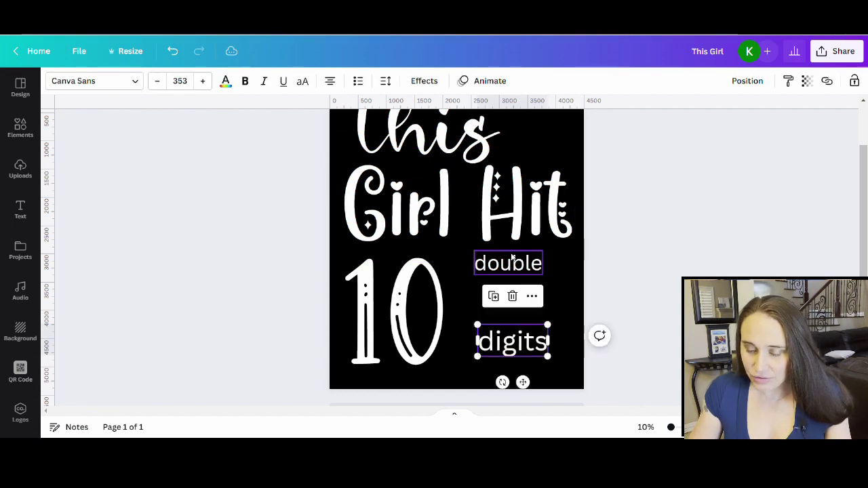
click(505, 266)
drag(505, 266, 509, 289)
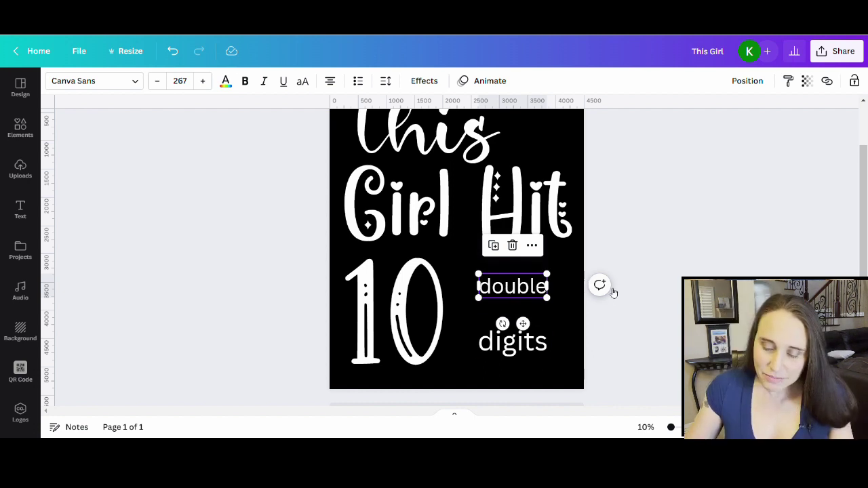
Step: Search the fonts for "always" and apply Always Amora Regular to both the "double" and "digits" texts
click(118, 81)
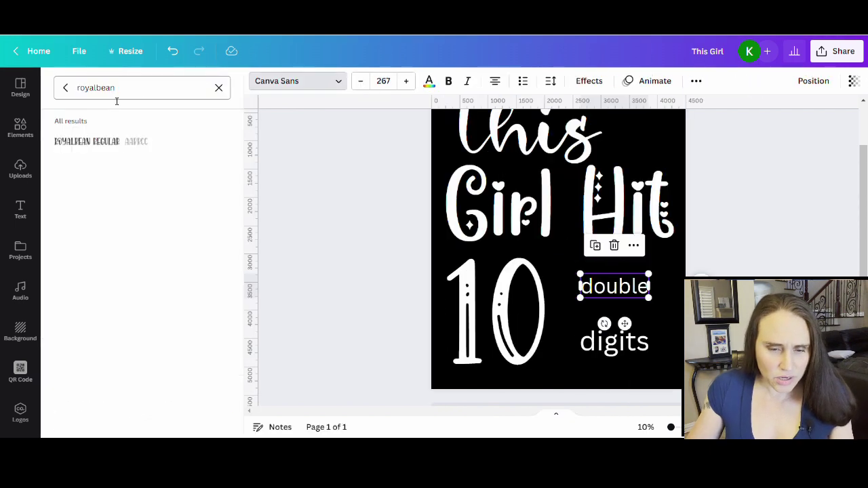
drag(116, 101, 53, 97)
text(always)
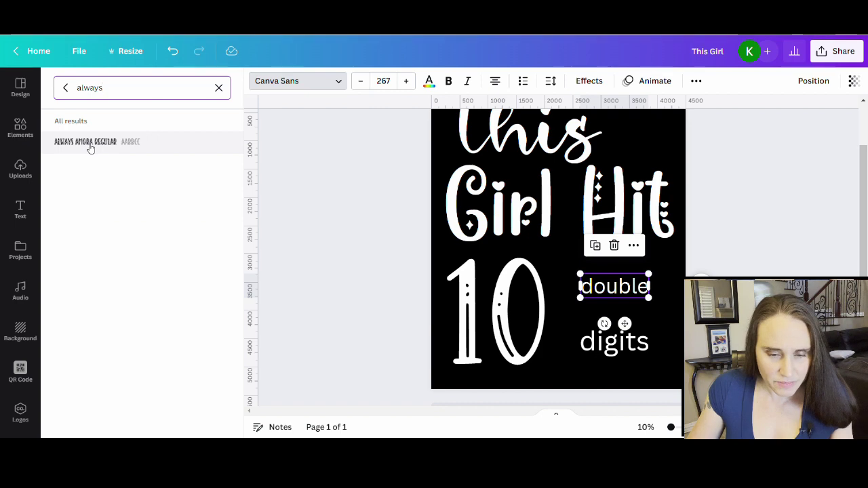
click(90, 146)
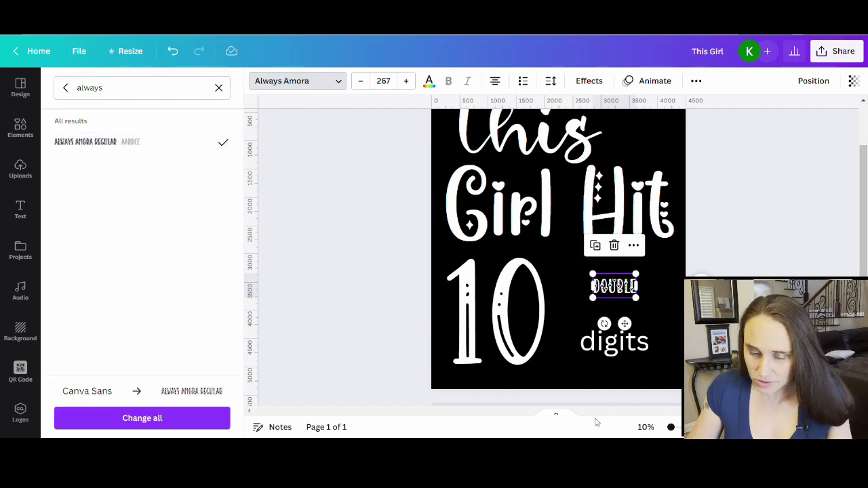
click(621, 342)
click(122, 144)
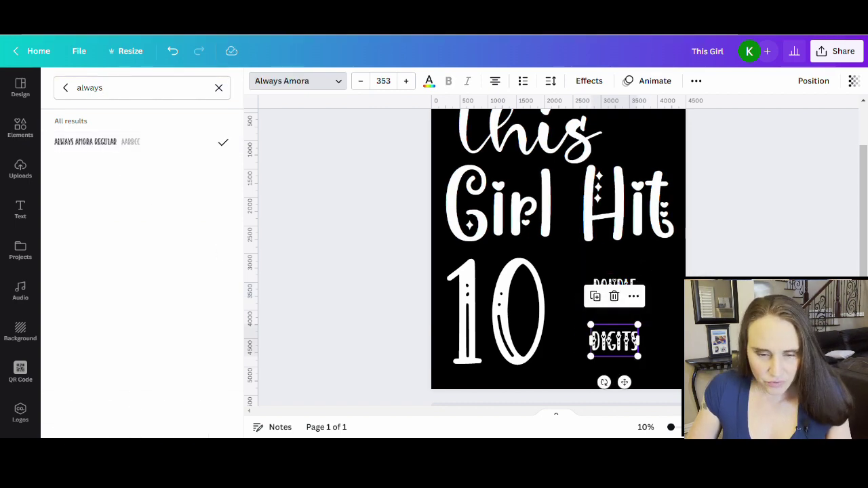
key(Escape)
key(Escape)
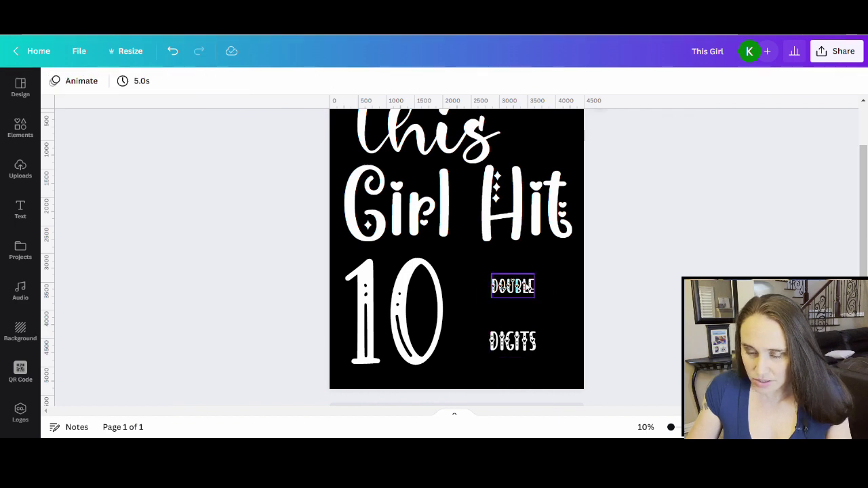
Step: Enlarge "double" to a font size of about 785 and "digits" to a matching width, filling the space beside the "10"
click(505, 293)
drag(500, 307, 452, 321)
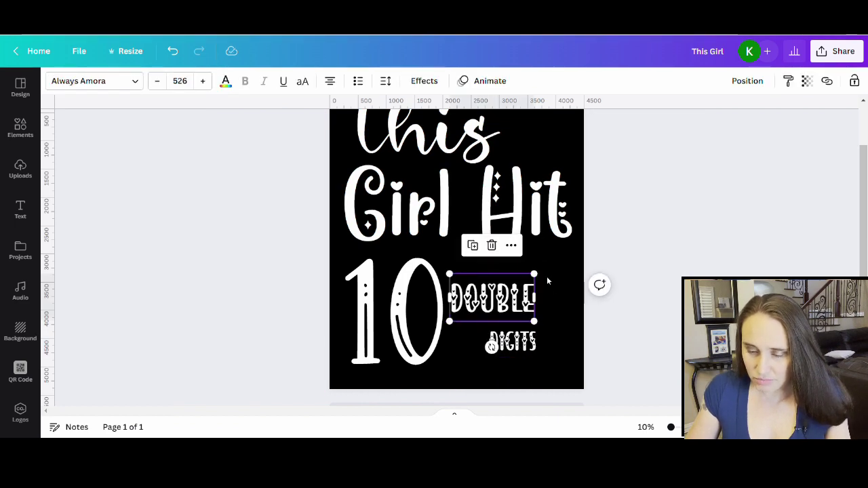
drag(543, 281, 574, 253)
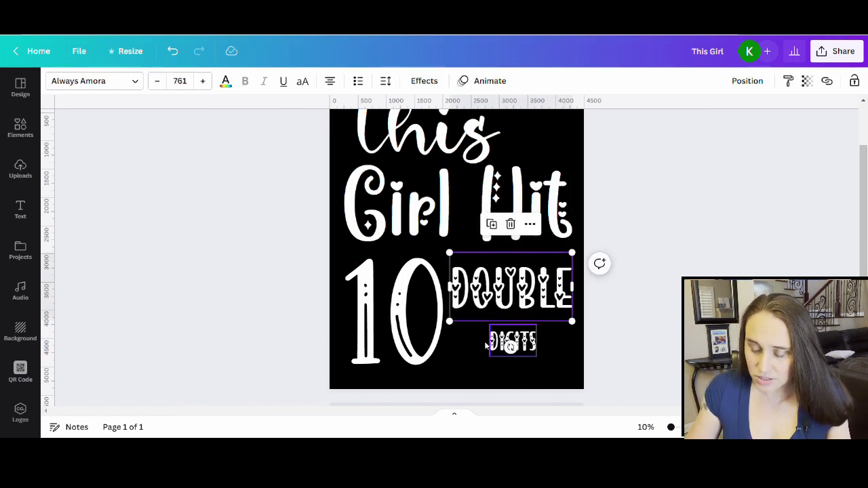
click(510, 346)
drag(489, 325, 445, 296)
drag(537, 358, 580, 385)
click(643, 306)
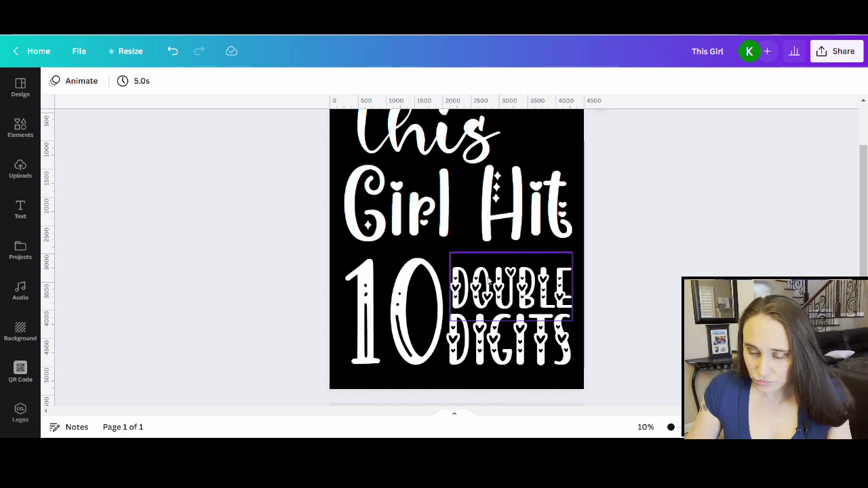
click(458, 271)
drag(450, 253, 446, 250)
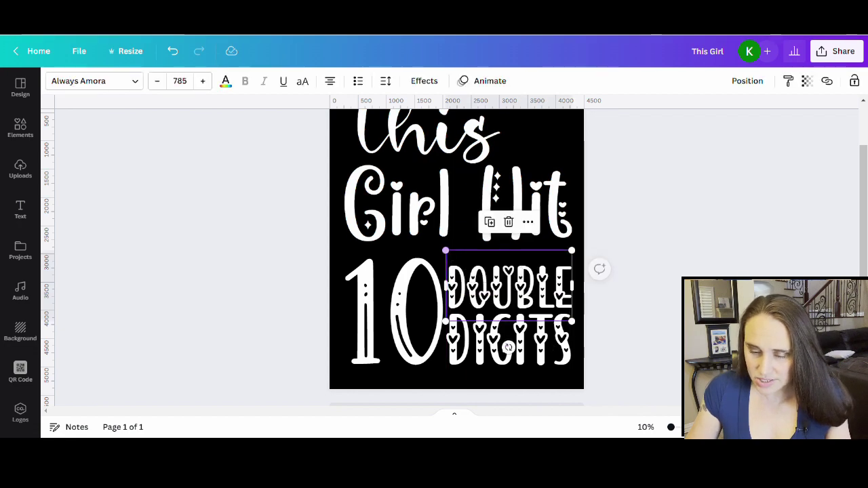
key(Escape)
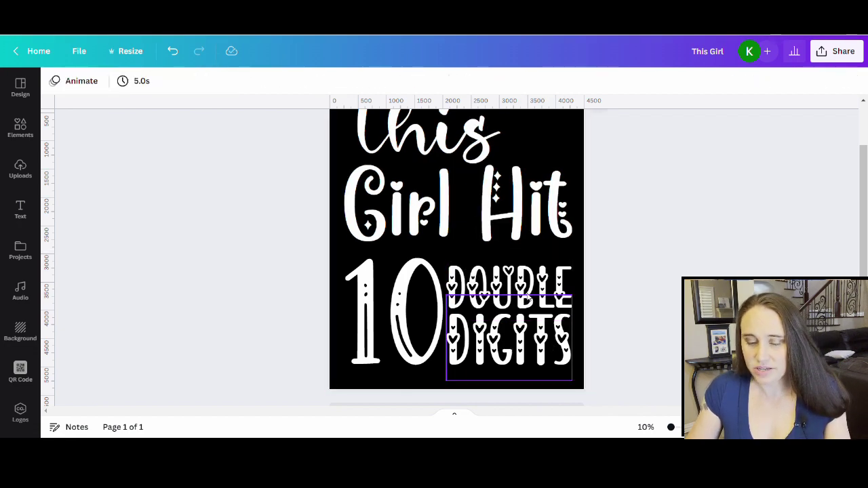
Step: Shift the "10" and "Girl Hit" texts slightly toward the page's left edge so that their left sides line up
scroll(653, 303, down, 3)
click(389, 291)
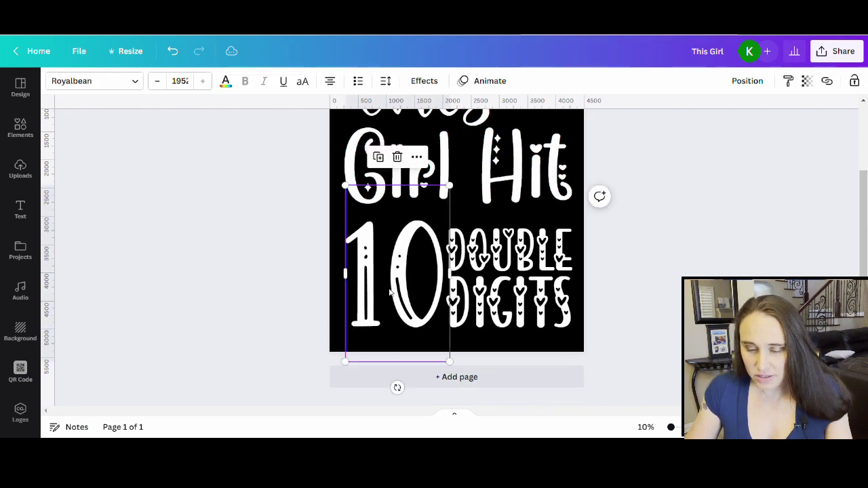
drag(387, 294, 387, 296)
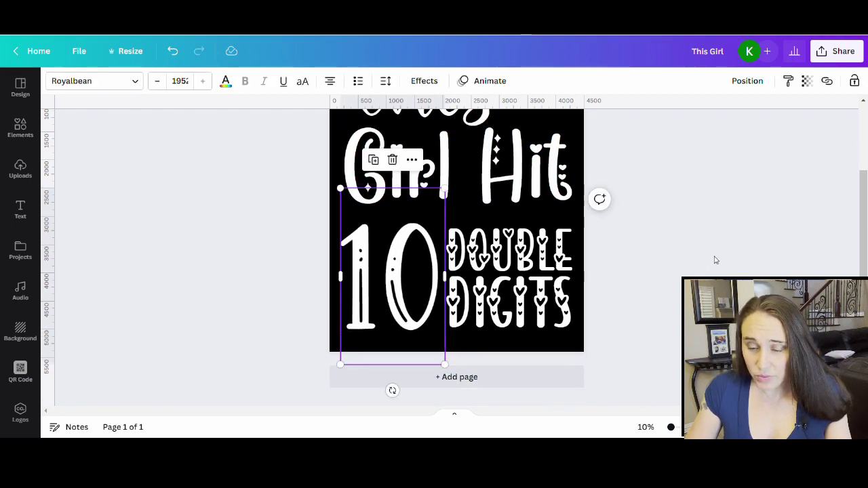
click(688, 271)
scroll(687, 272, up, 3)
click(486, 200)
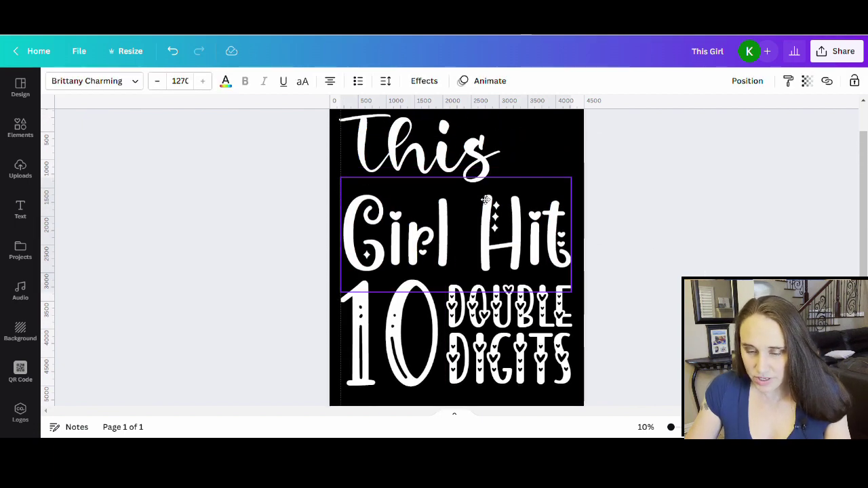
click(661, 250)
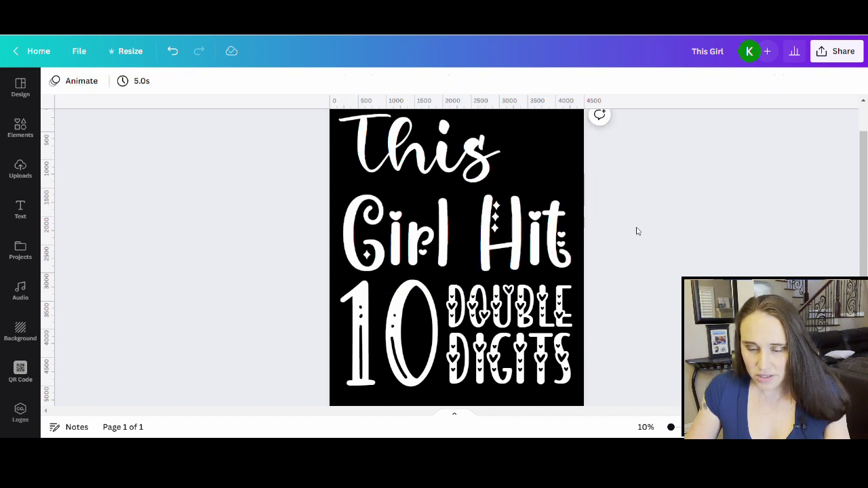
Step: Lower the "This" text slightly and nudge "Girl Hit" up to even out the spacing between the lines
drag(441, 152, 441, 158)
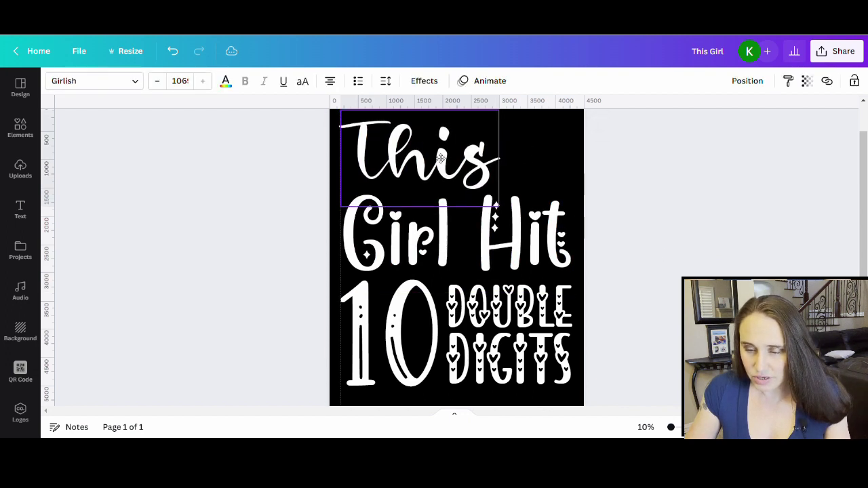
scroll(701, 224, up, 2)
click(701, 240)
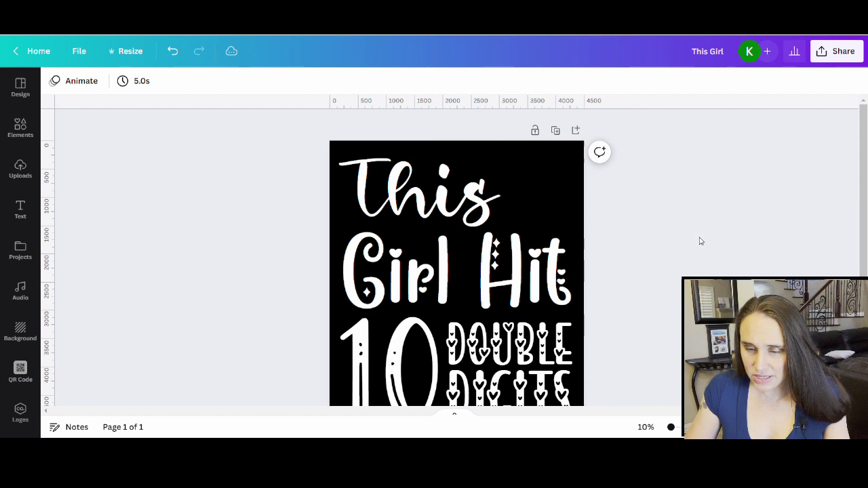
click(498, 294)
drag(495, 288, 496, 284)
key(Escape)
scroll(457, 257, down, 3)
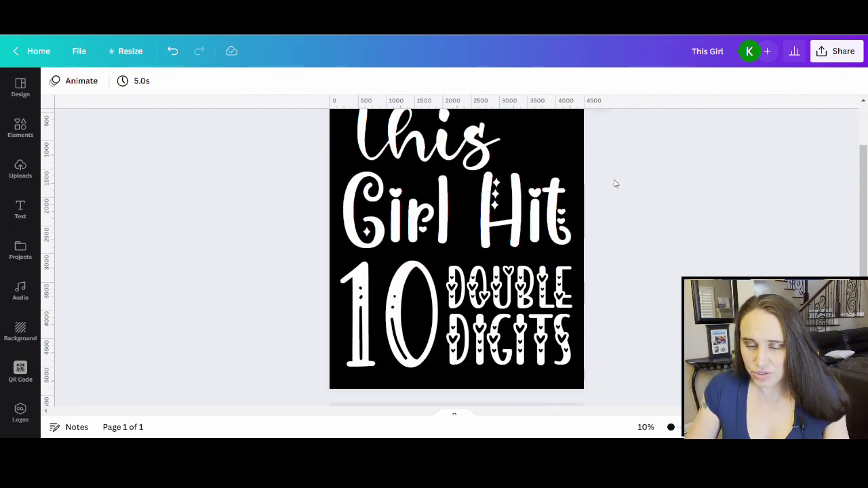
scroll(615, 183, up, 3)
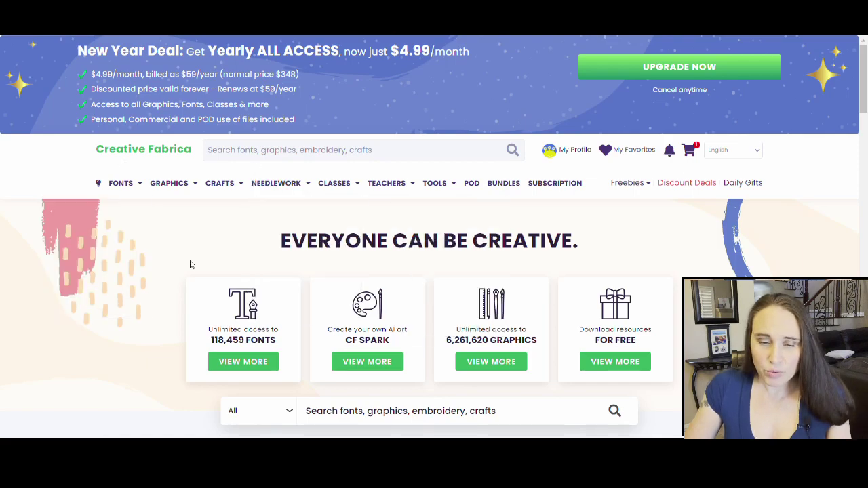
Step: Switch to the Creative Fabrica website and look over the home page's categories, recommended products and freebie options
mouse_move(232, 195)
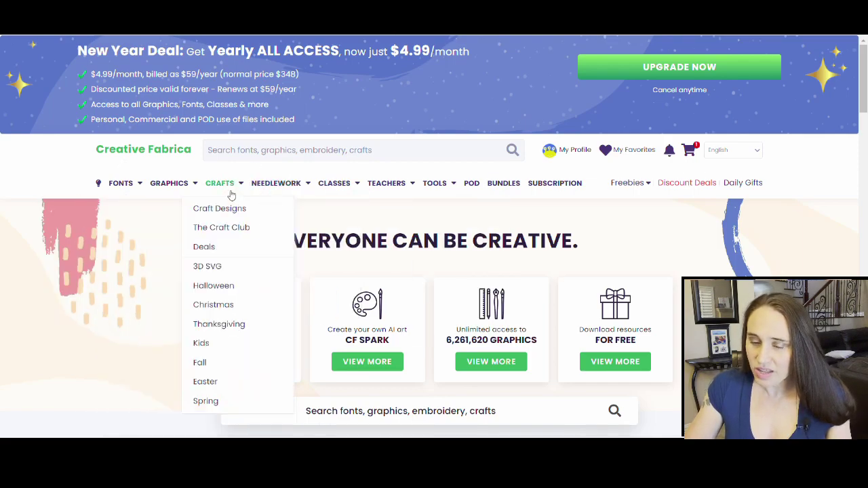
scroll(186, 116, down, 5)
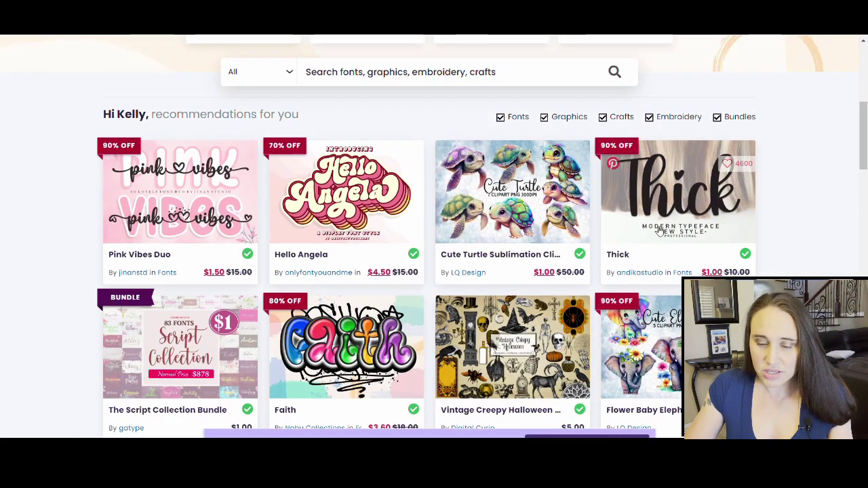
scroll(659, 231, down, 7)
scroll(273, 170, up, 7)
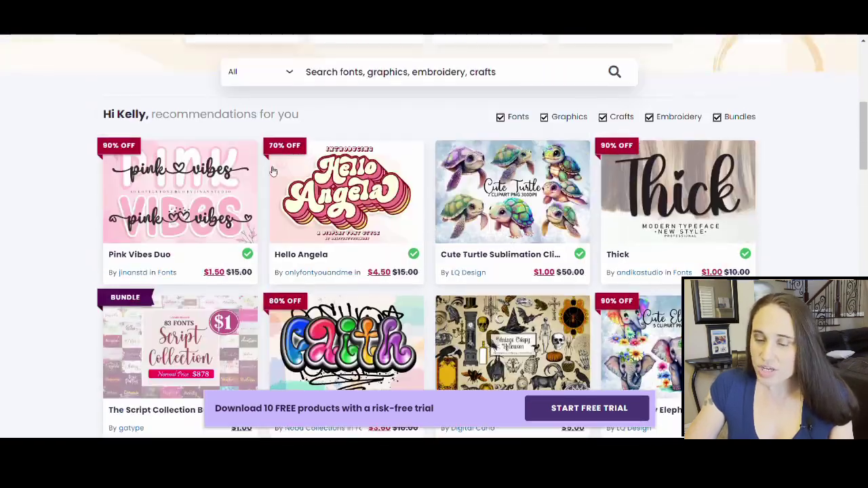
scroll(273, 170, up, 4)
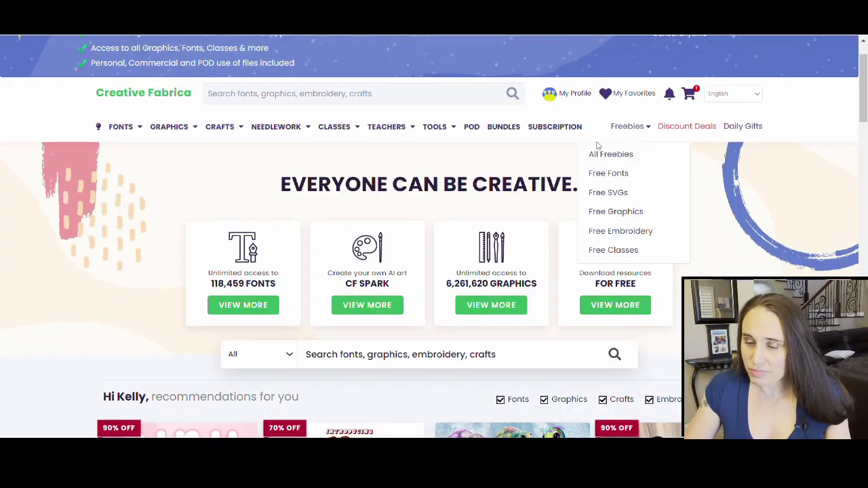
mouse_move(384, 130)
mouse_move(621, 135)
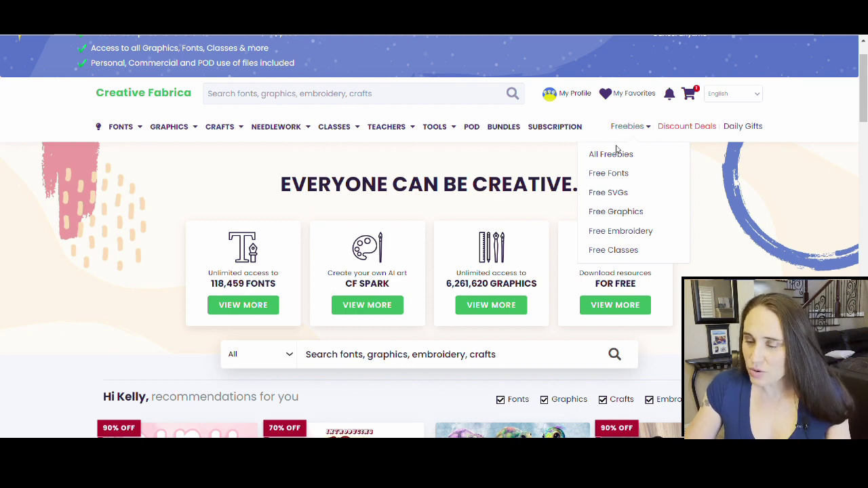
Step: Show all freebies and look through the most popular ones down to the Always Amora and Brittany Charming fonts
click(617, 156)
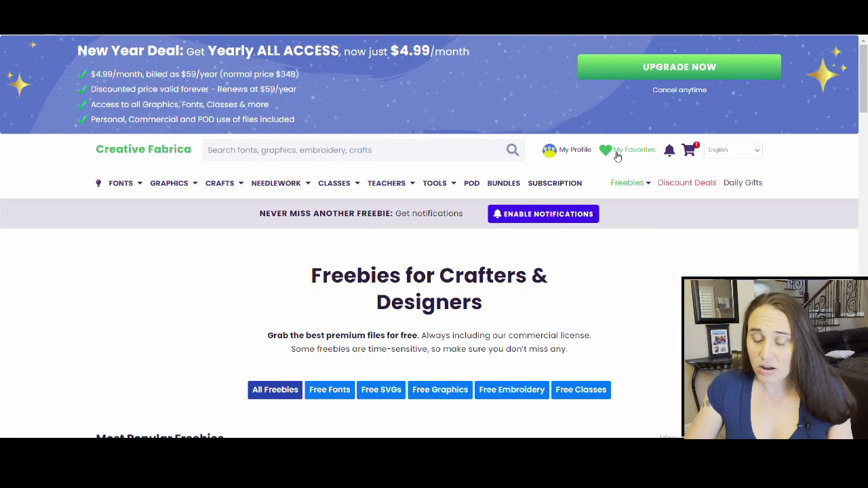
scroll(676, 204, down, 2)
scroll(675, 203, down, 2)
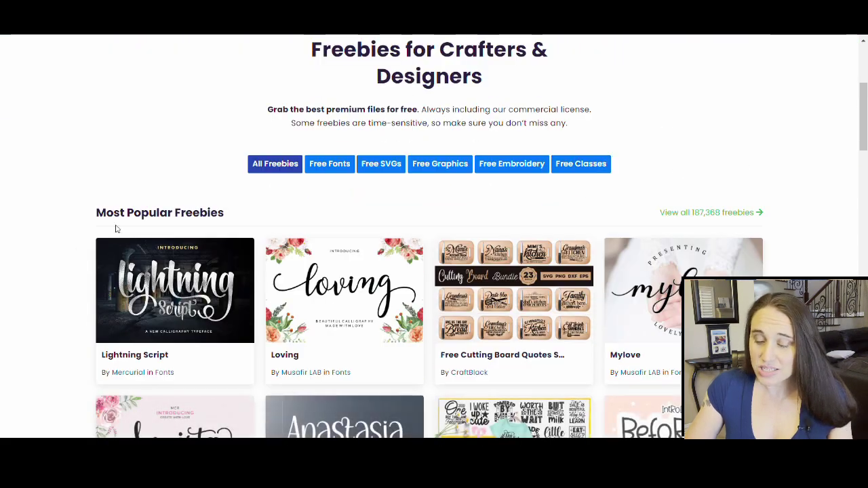
scroll(167, 203, down, 1)
scroll(168, 203, down, 2)
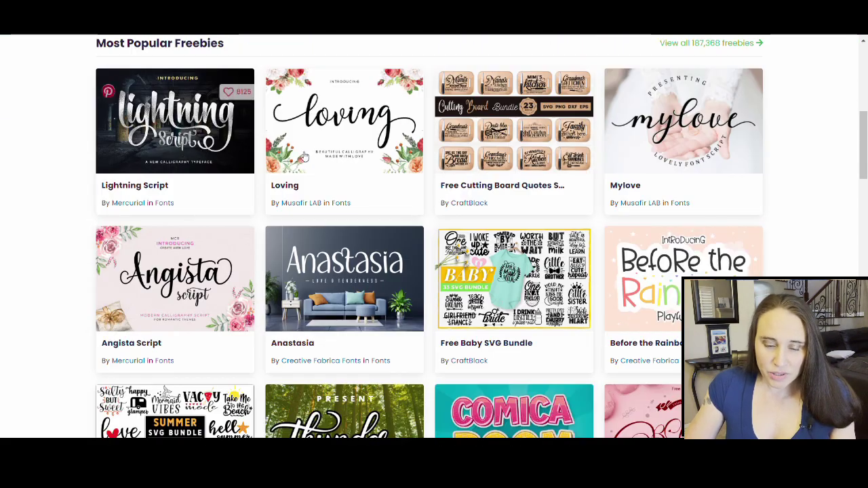
scroll(669, 152, down, 2)
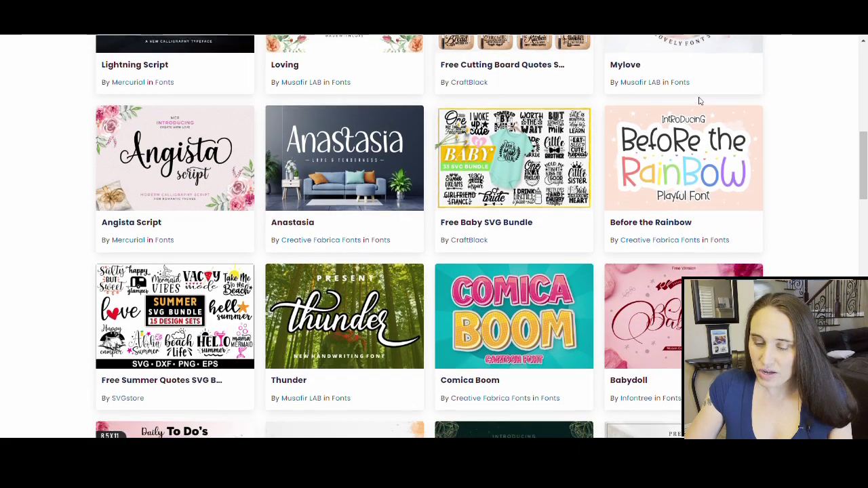
scroll(701, 101, down, 4)
scroll(531, 82, down, 5)
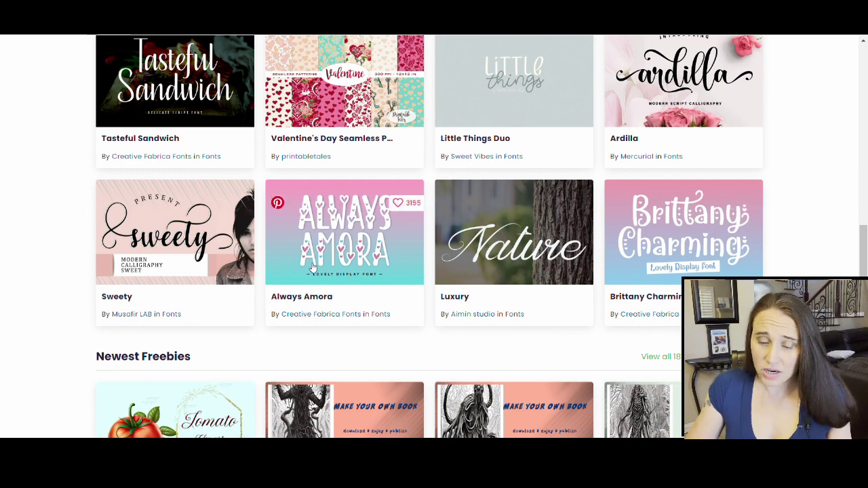
Step: Open the Always Amora font's product page and review its download and commercial licence details
click(406, 290)
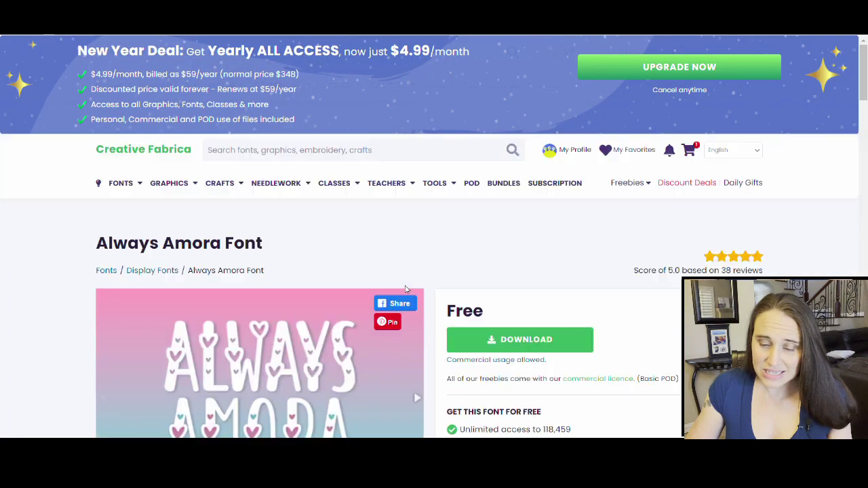
scroll(407, 290, down, 3)
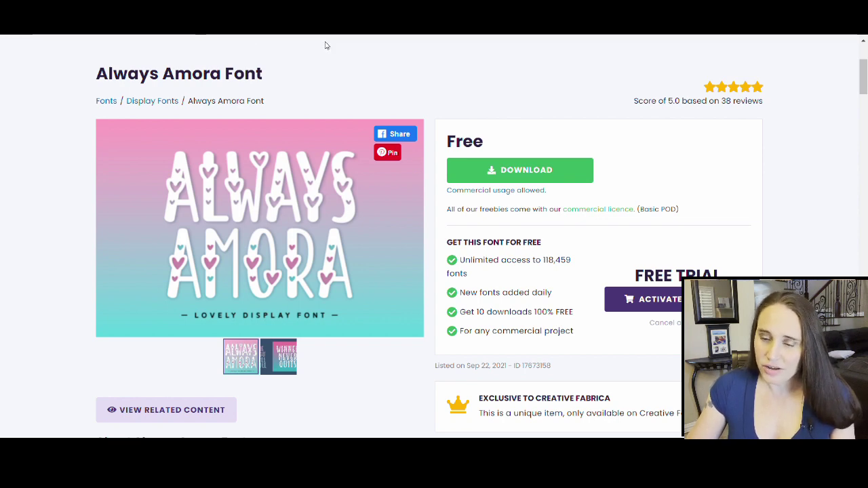
scroll(353, 110, up, 3)
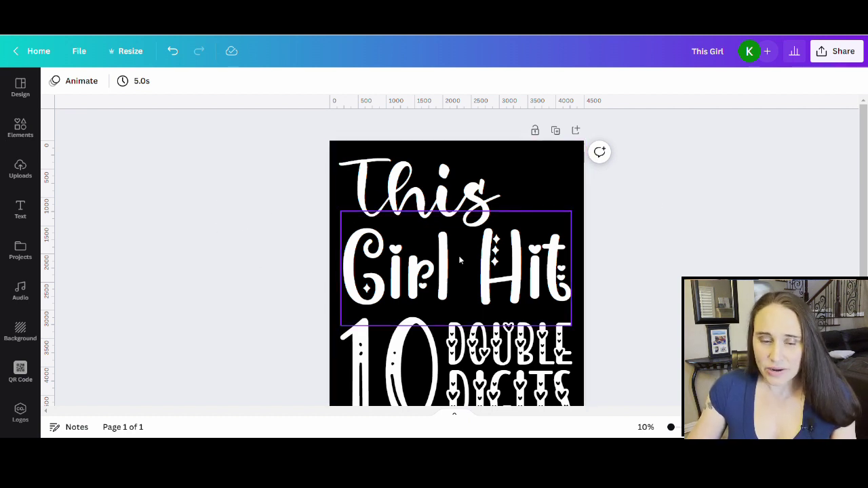
Step: Switch back to Canva, open the font list for the "Girl Hit" text and clear the "always" search
scroll(474, 264, down, 2)
click(400, 169)
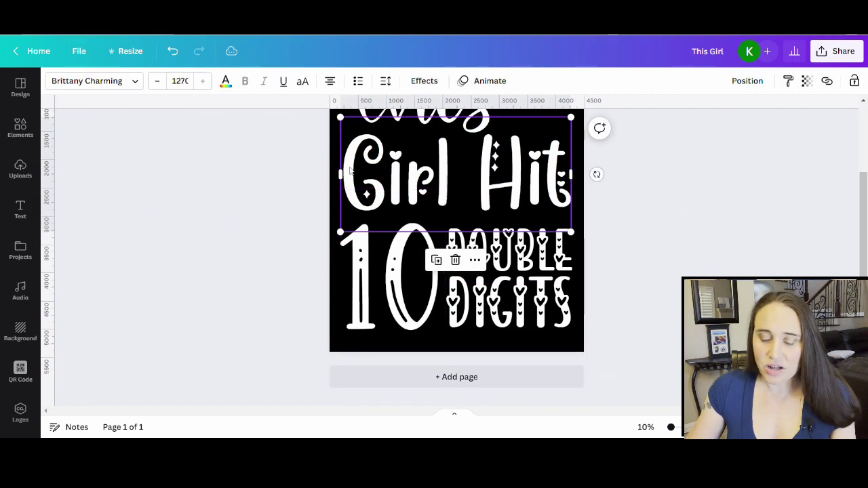
click(126, 84)
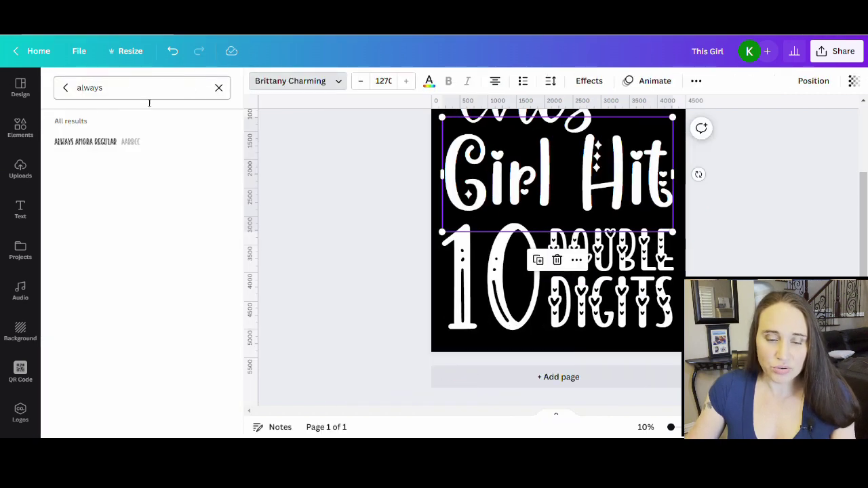
click(218, 88)
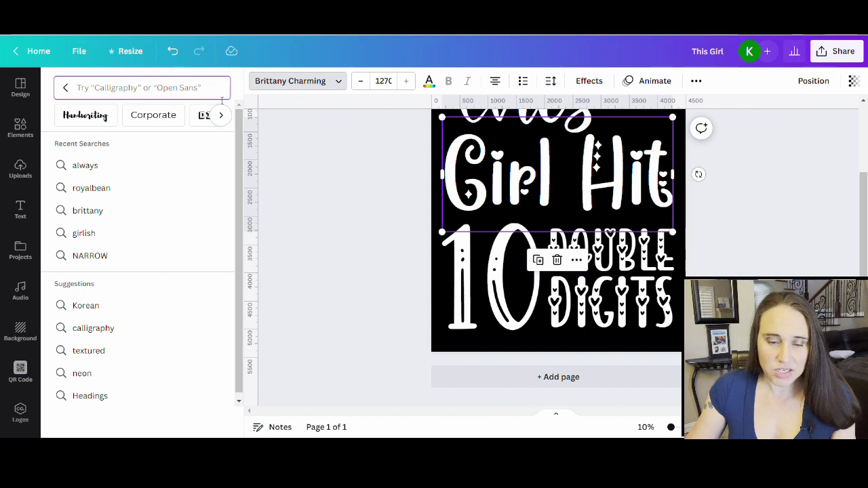
click(65, 87)
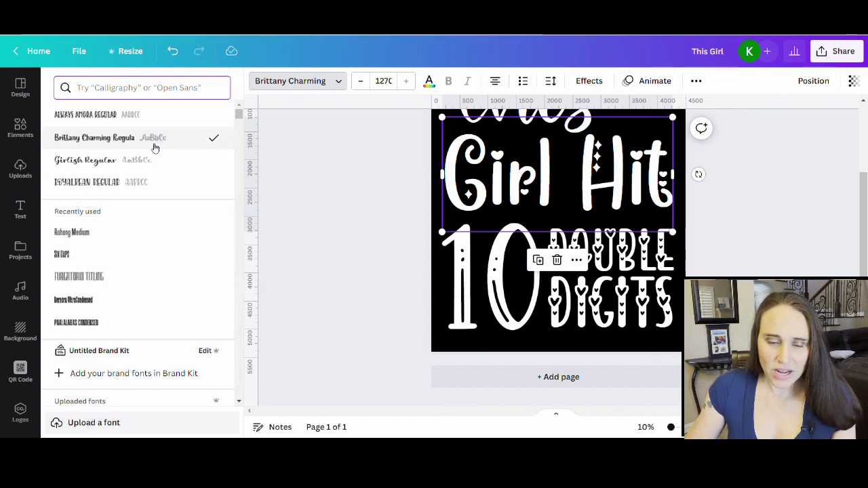
Step: Look through the document fonts, recently used fonts and the alphabetical collection of uploaded fonts
scroll(190, 129, down, 2)
scroll(156, 134, up, 2)
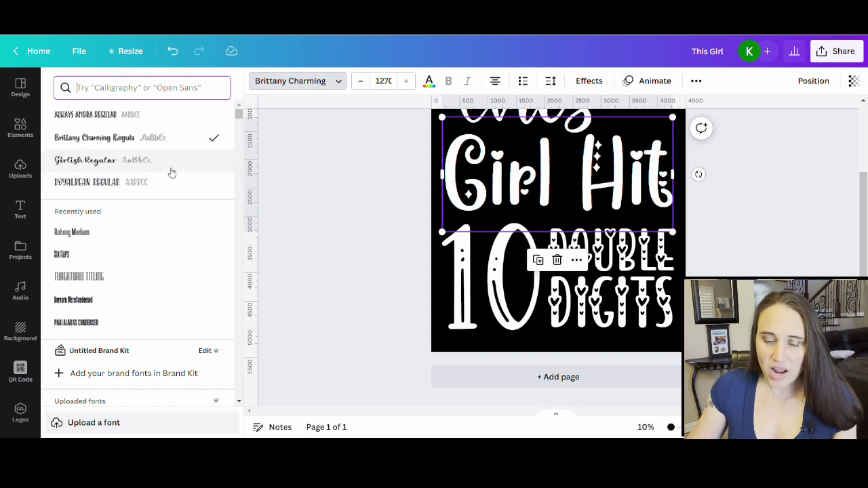
scroll(172, 173, down, 2)
scroll(136, 170, down, 2)
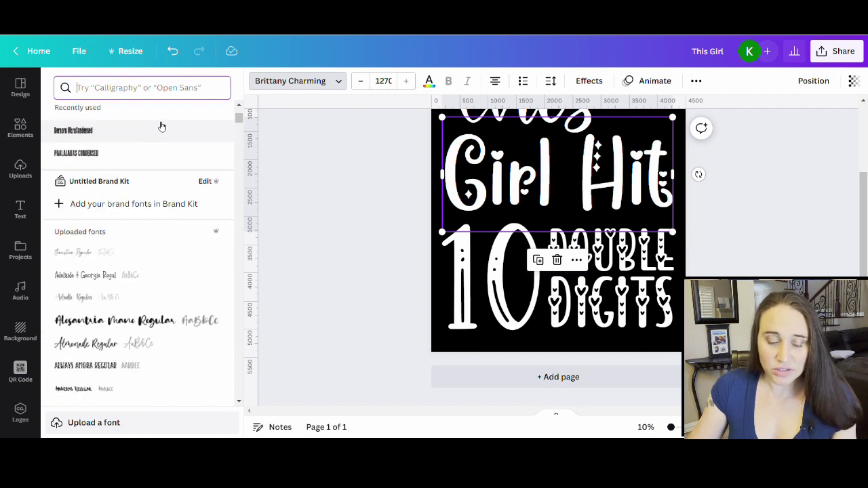
scroll(161, 124, down, 1)
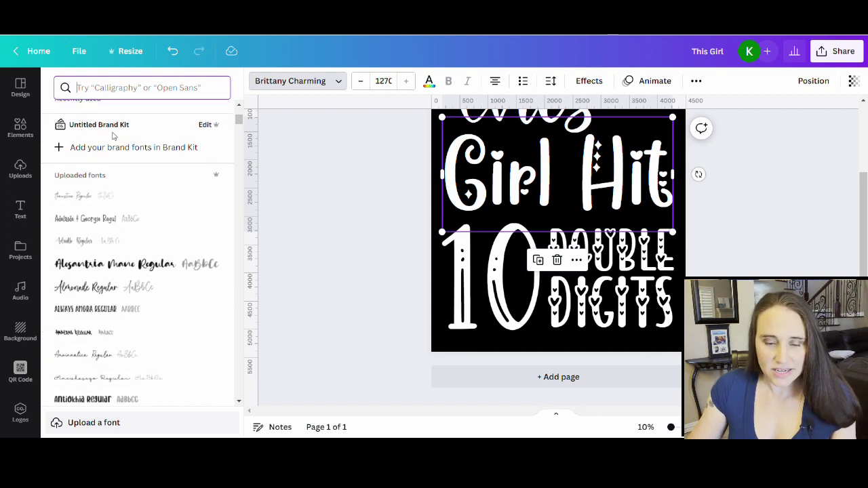
scroll(166, 143, down, 1)
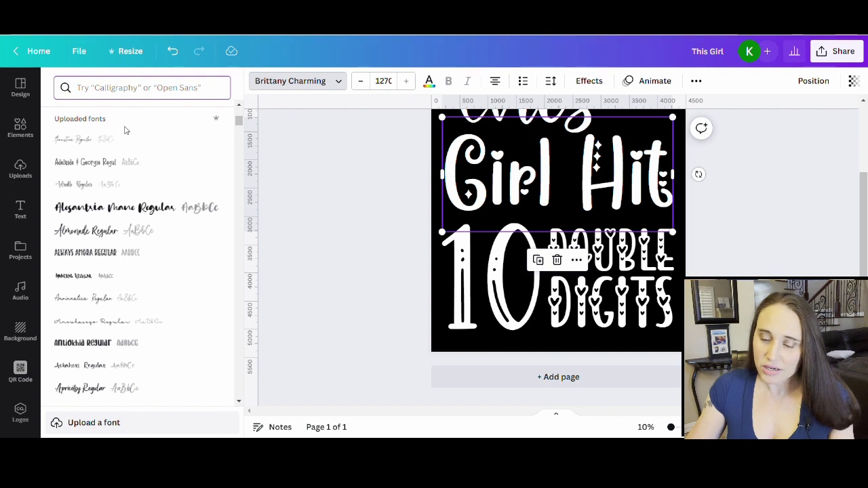
scroll(155, 150, down, 10)
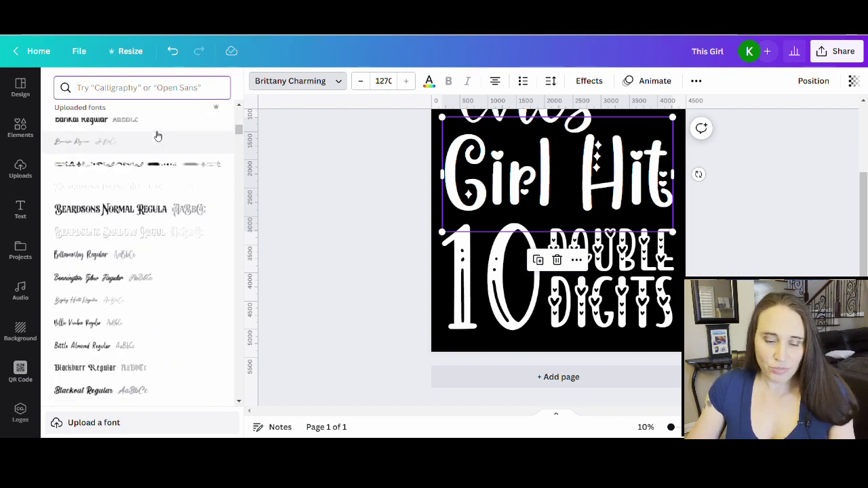
scroll(156, 134, down, 12)
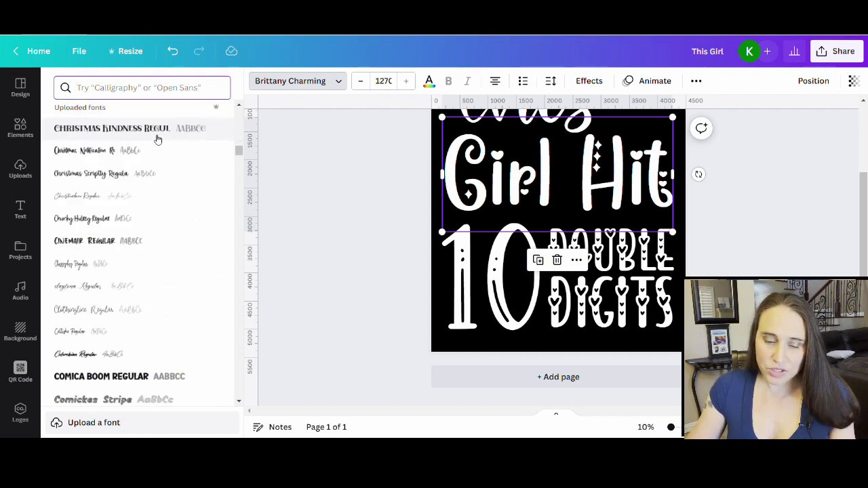
scroll(161, 166, down, 12)
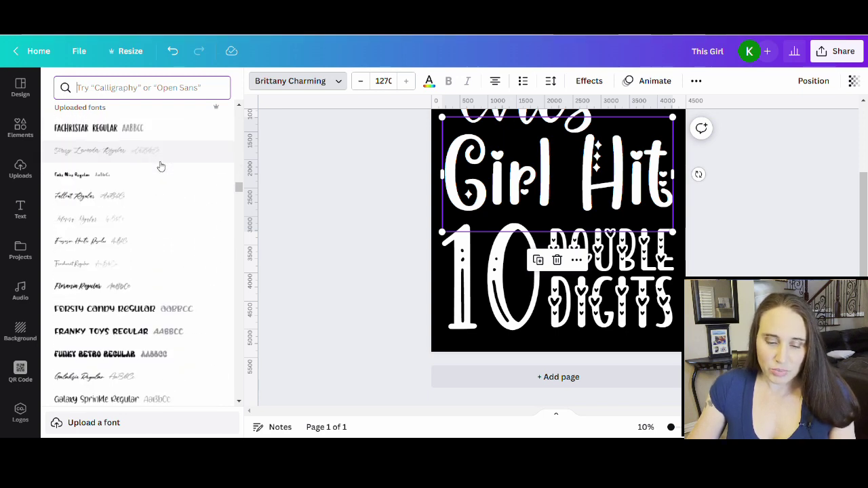
scroll(161, 166, down, 3)
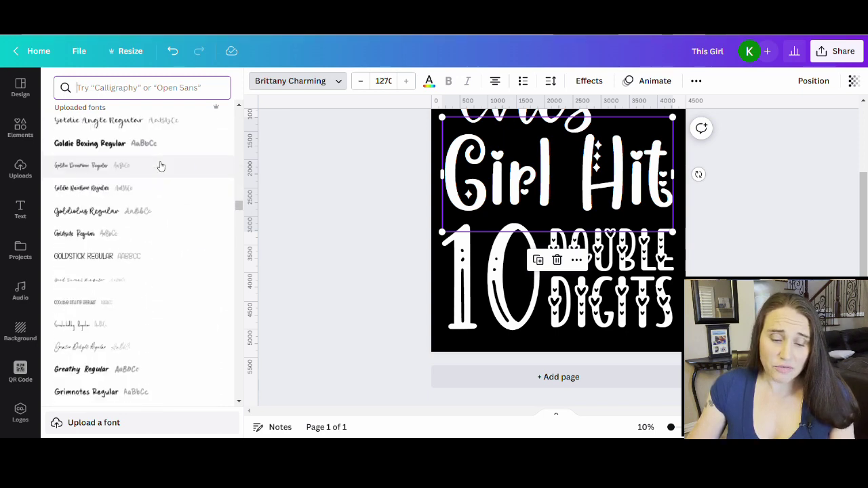
scroll(160, 166, down, 6)
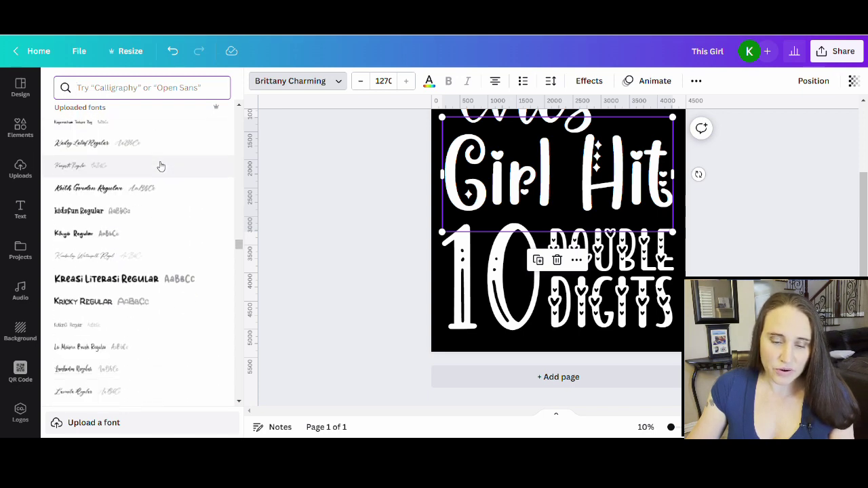
scroll(161, 166, down, 6)
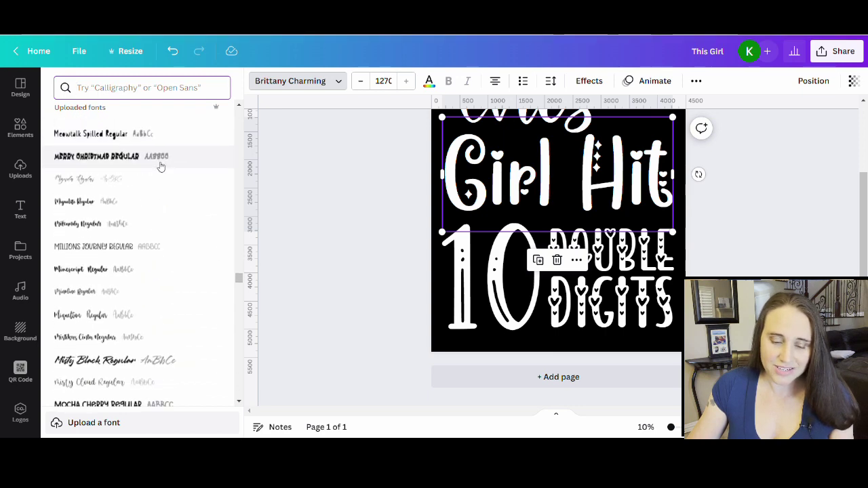
Step: Look through the rest of the uploaded fonts to the start of the popular fonts, close the font list and deselect the "Girl Hit" text
scroll(161, 166, down, 6)
scroll(161, 165, down, 18)
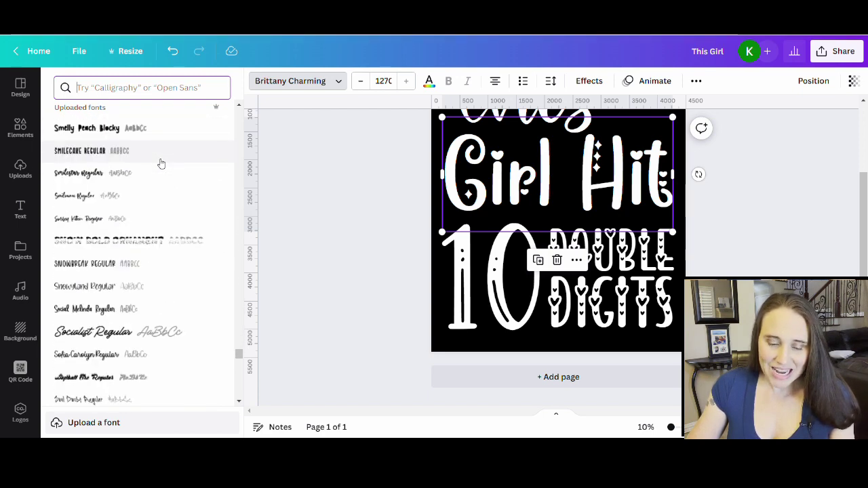
scroll(160, 164, down, 15)
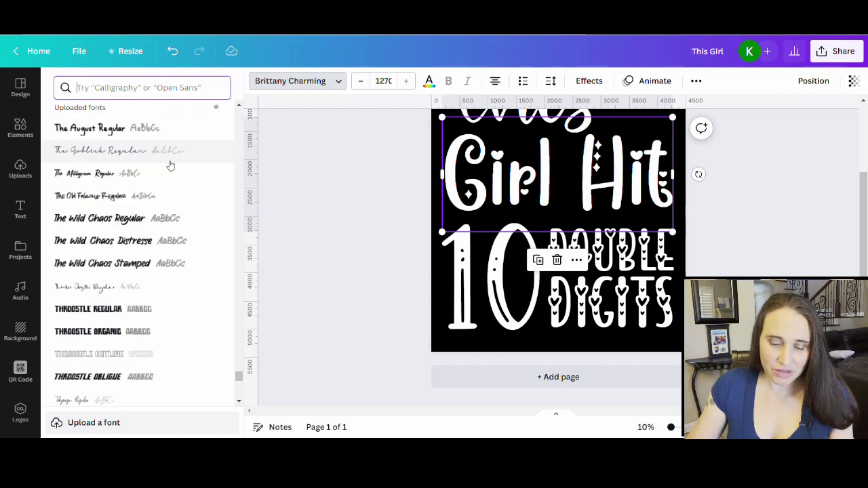
scroll(173, 166, down, 15)
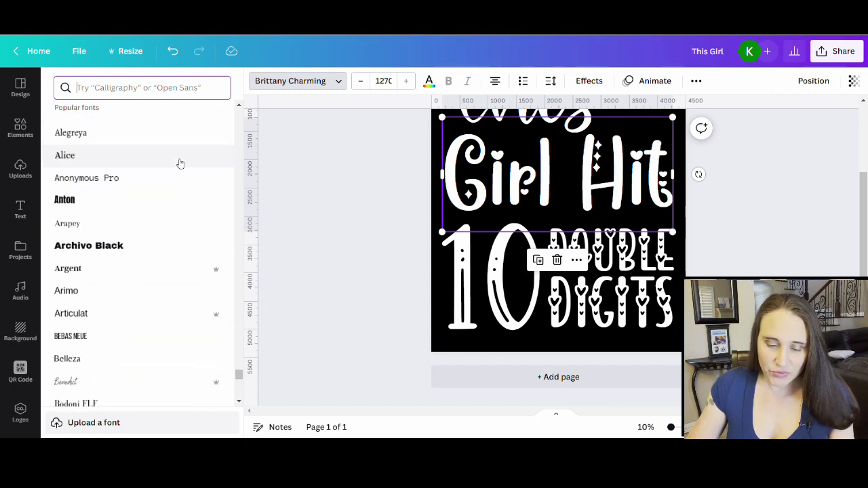
scroll(181, 197, up, 5)
scroll(149, 210, down, 3)
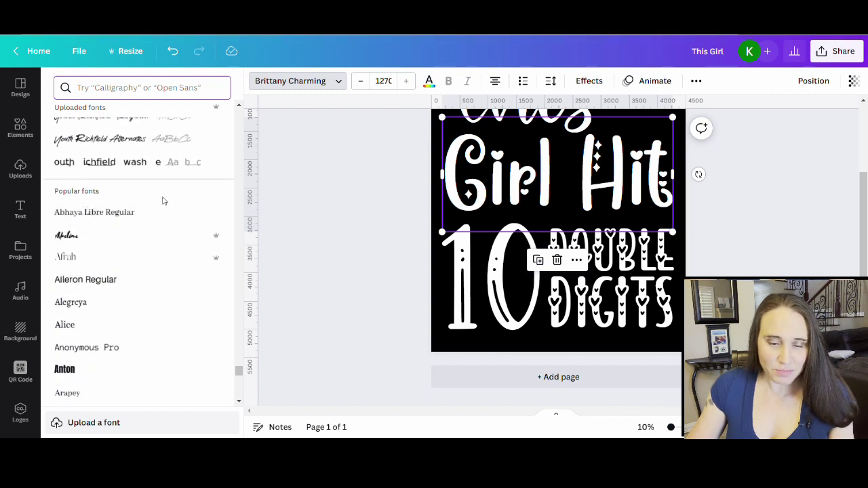
scroll(163, 200, up, 5)
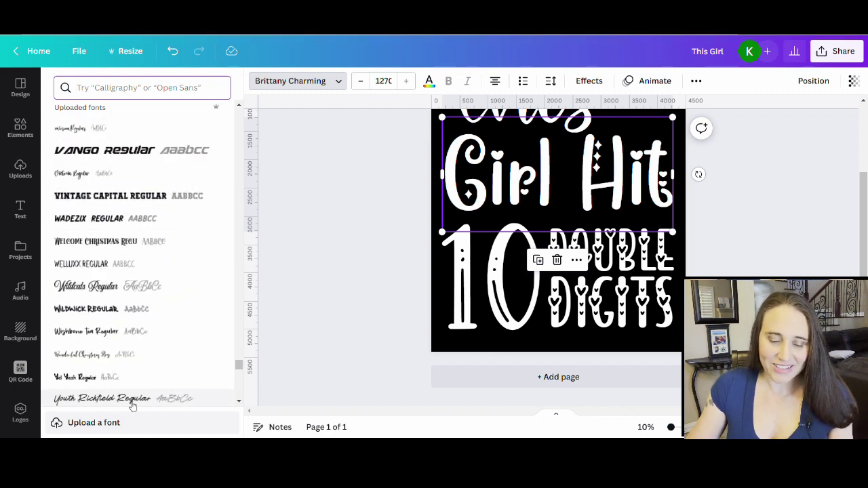
click(589, 178)
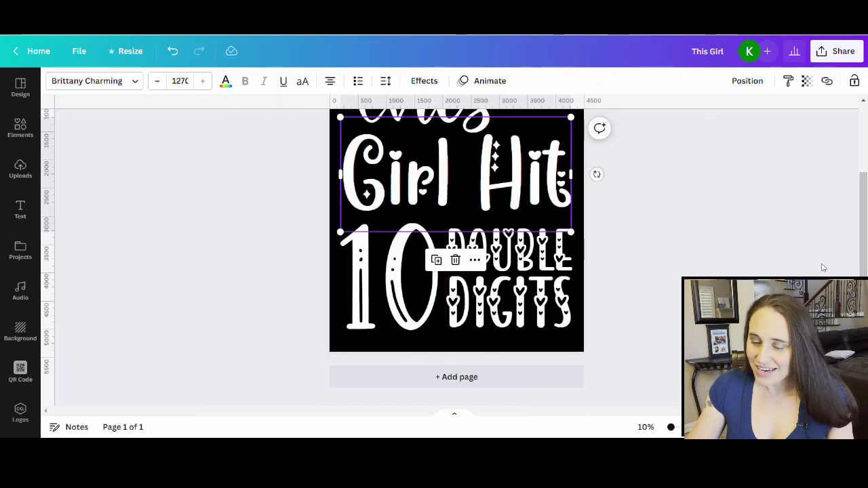
scroll(771, 265, up, 2)
scroll(730, 256, down, 2)
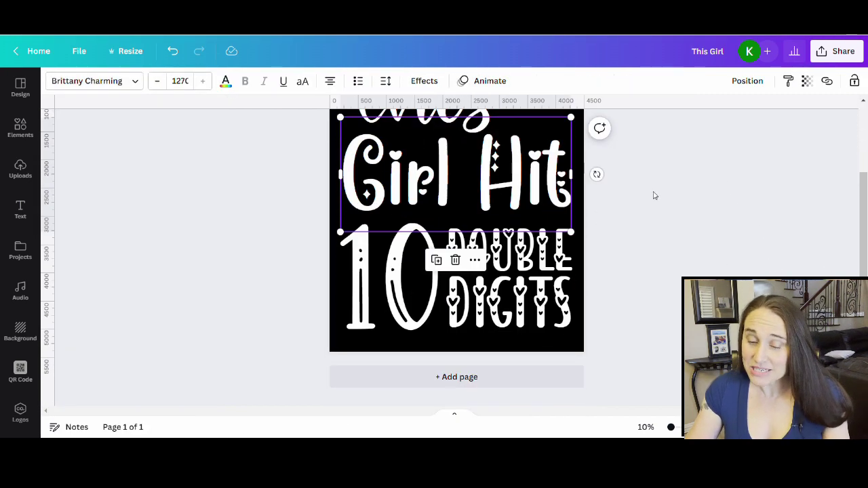
scroll(709, 262, up, 3)
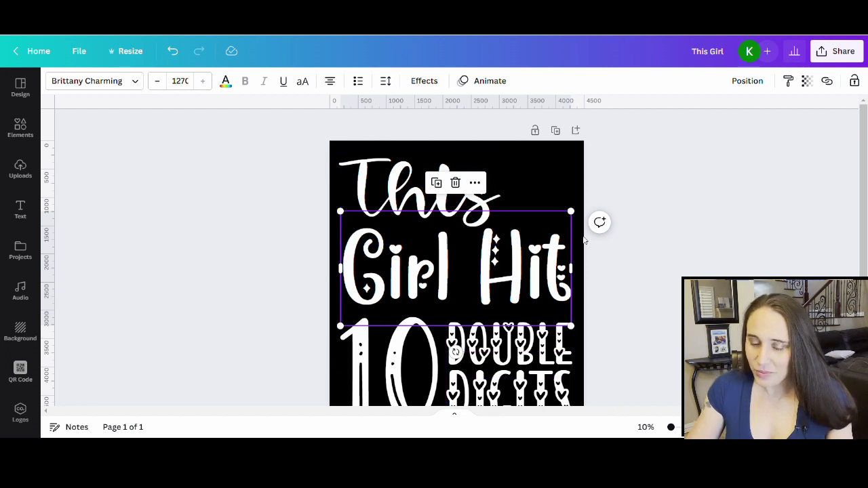
click(697, 275)
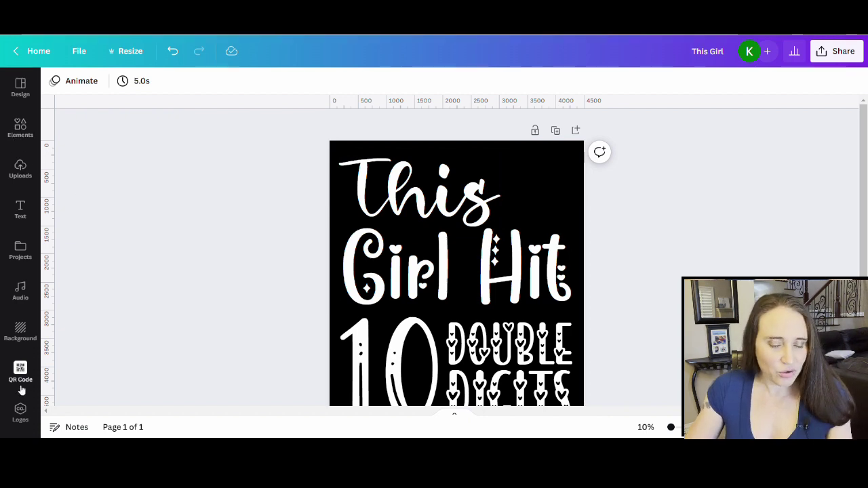
Step: Search the design elements for "heart" and limit the results to graphics
click(21, 129)
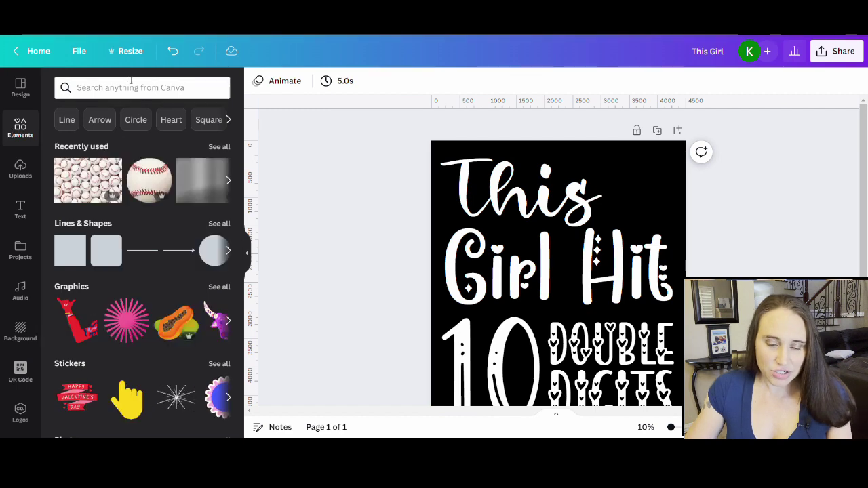
click(132, 87)
text(hear)
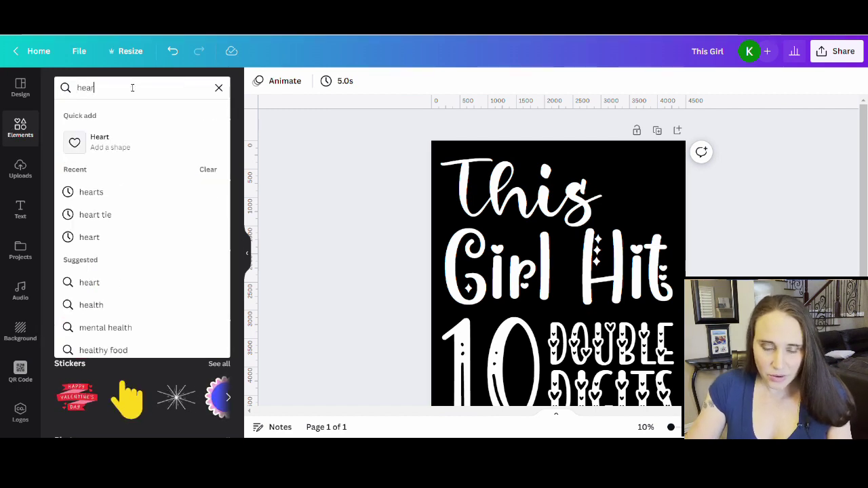
text(t)
key(Return)
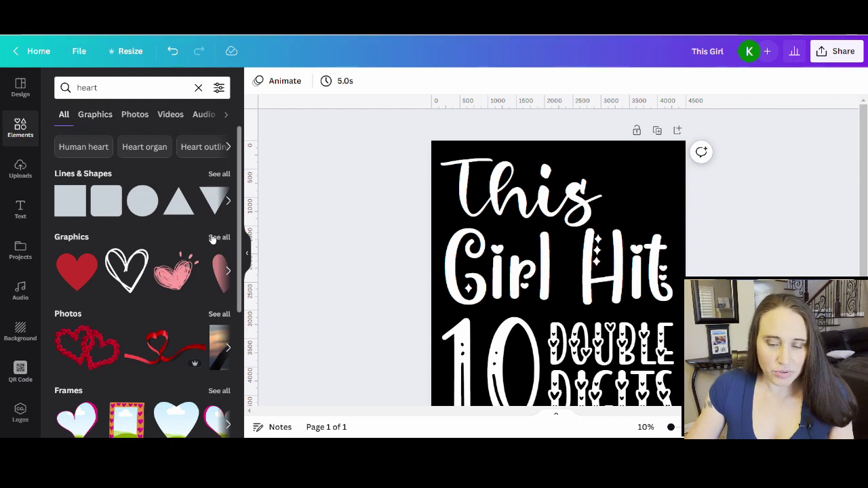
click(97, 116)
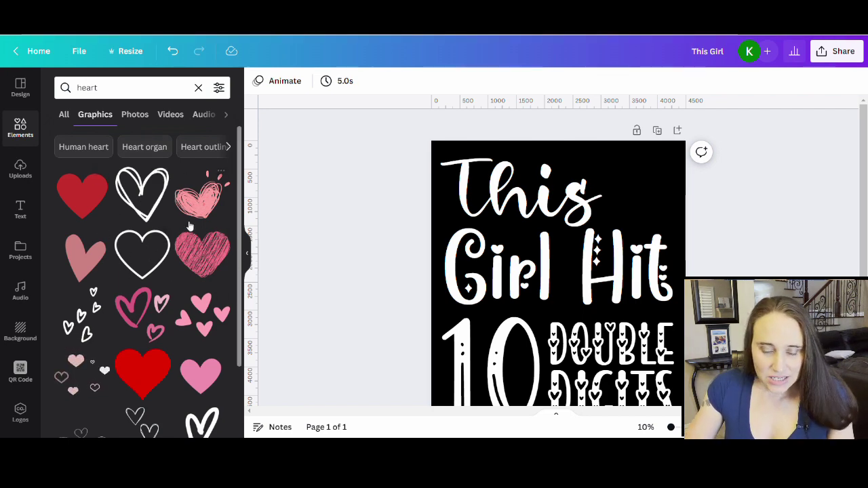
Step: Add the filled, hand-sketched heart graphic to the page and recolour it white
scroll(220, 244, down, 2)
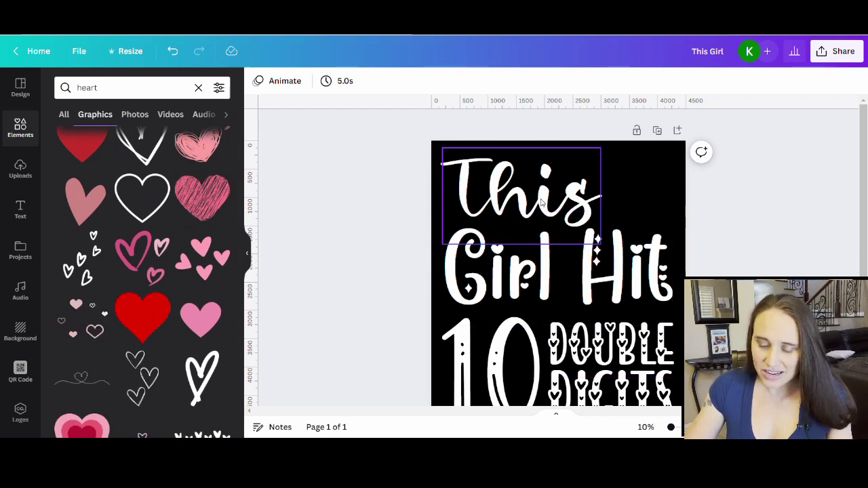
scroll(622, 231, down, 2)
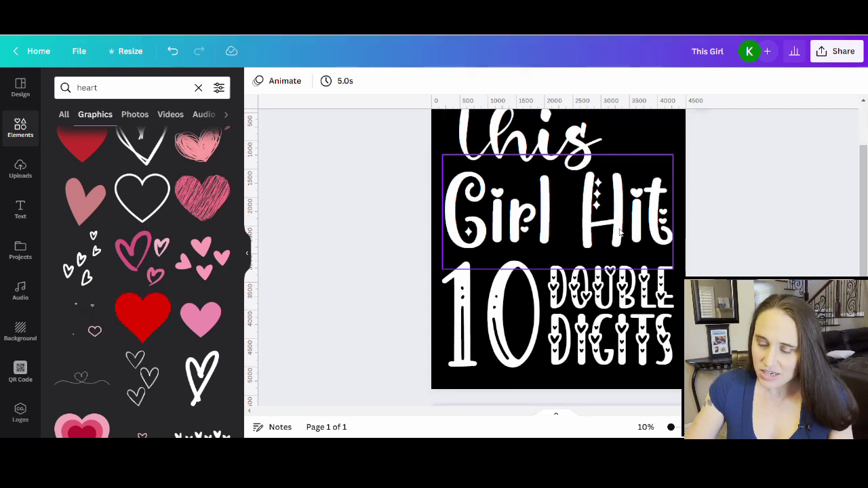
scroll(632, 224, down, 1)
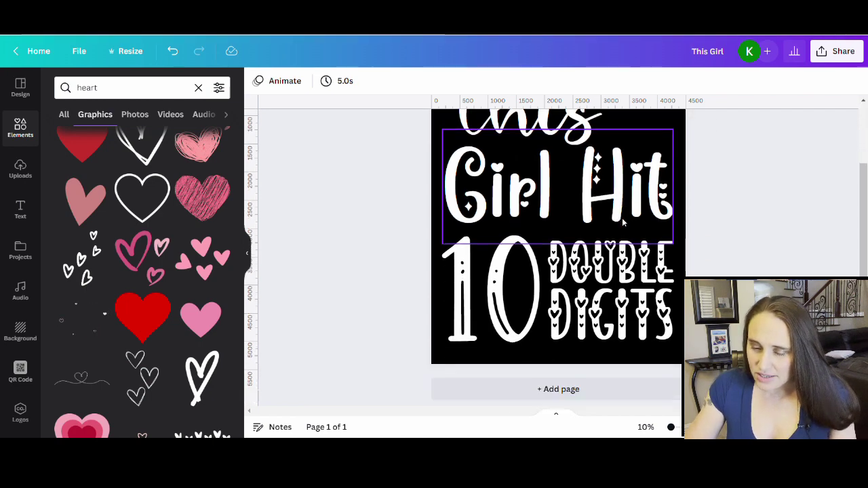
scroll(632, 223, up, 2)
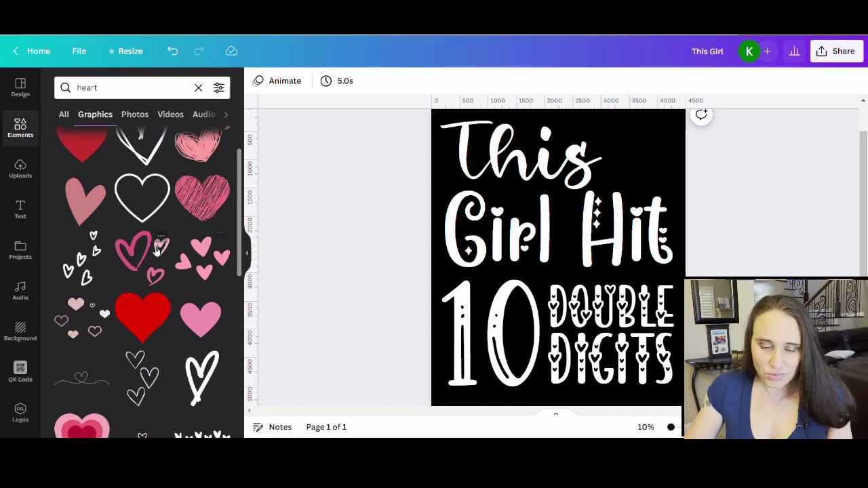
scroll(144, 251, down, 3)
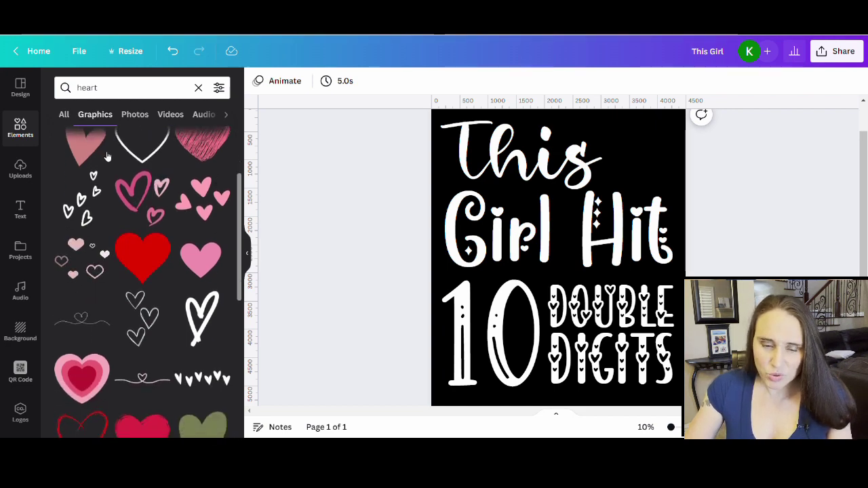
scroll(139, 180, down, 5)
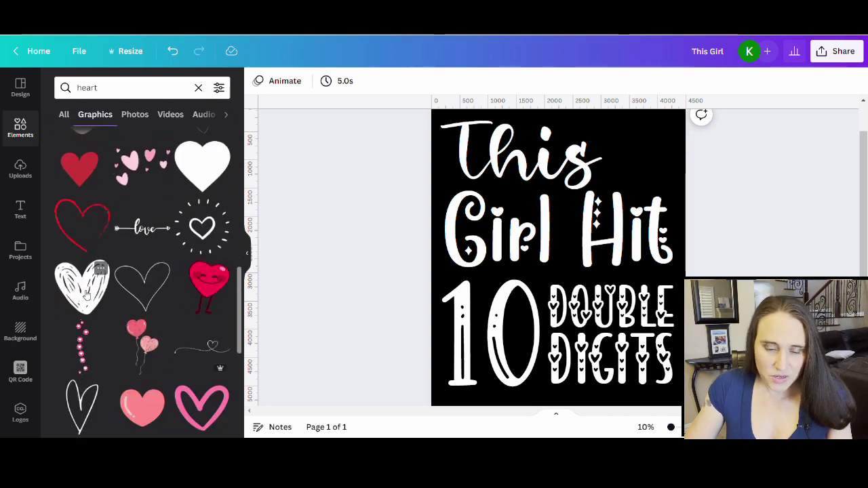
scroll(92, 299, down, 5)
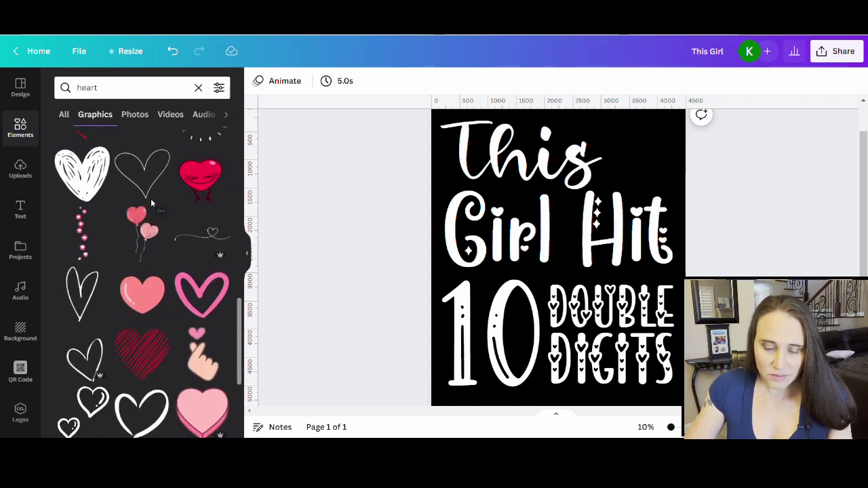
scroll(149, 237, down, 1)
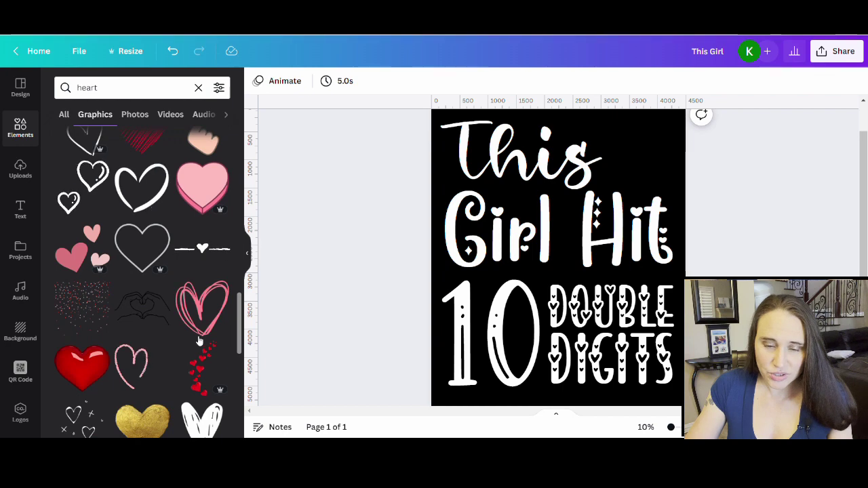
scroll(203, 301, down, 1)
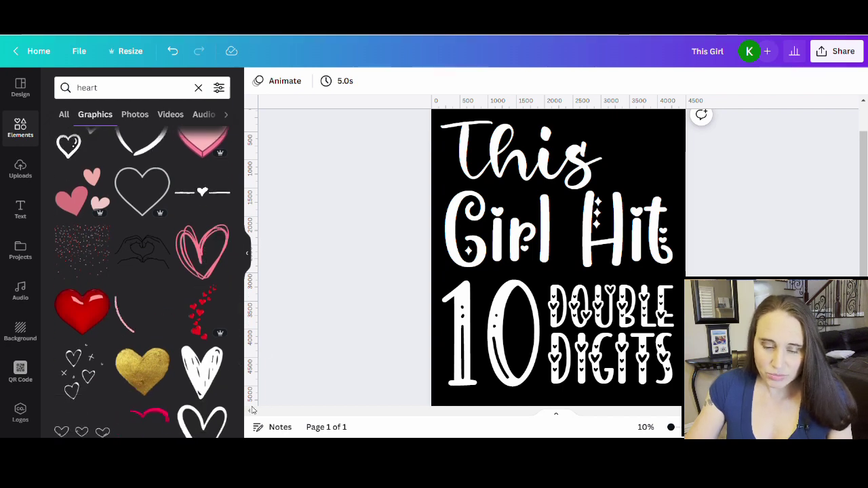
scroll(212, 370, down, 2)
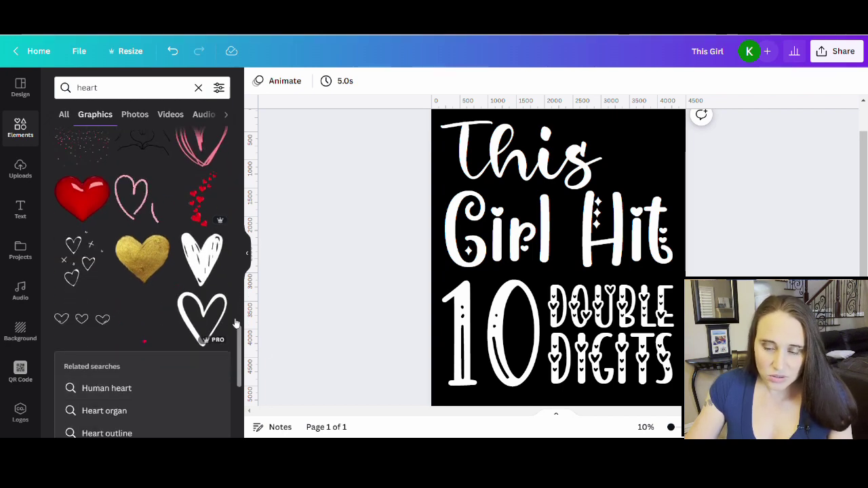
click(211, 263)
click(258, 82)
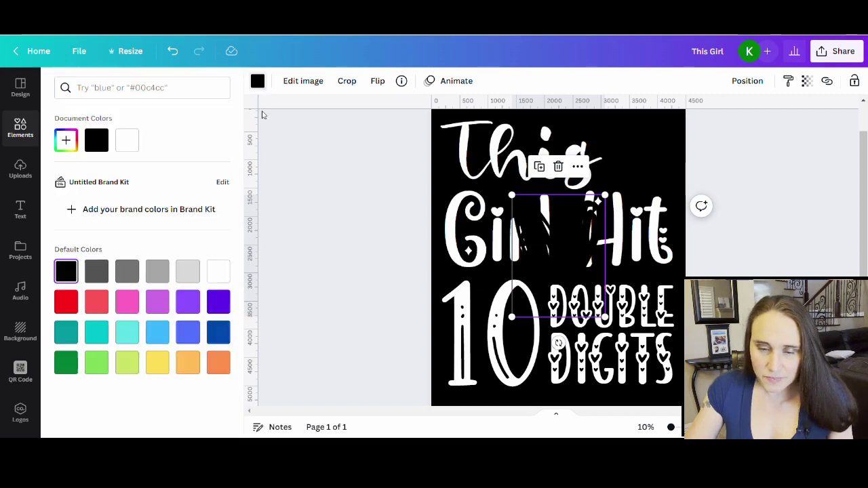
click(218, 271)
click(425, 257)
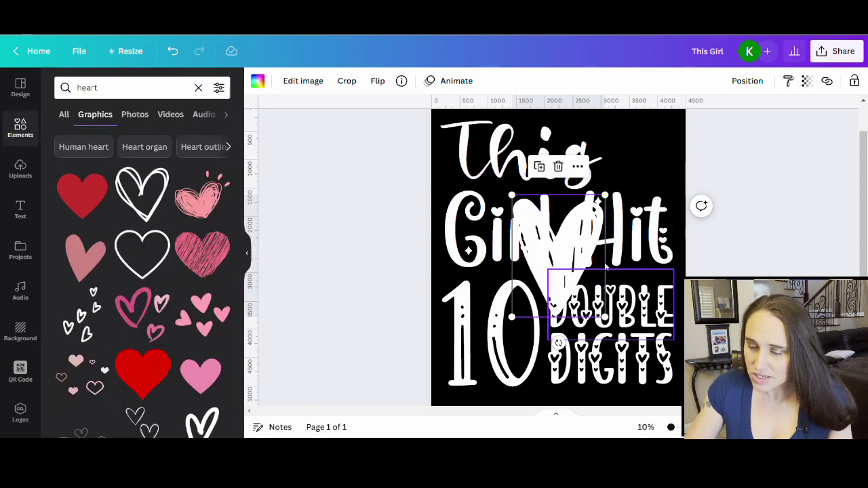
Step: Place the white heart just after "This", shrink it to about the word's height and tilt it slightly counterclockwise
drag(564, 282, 652, 184)
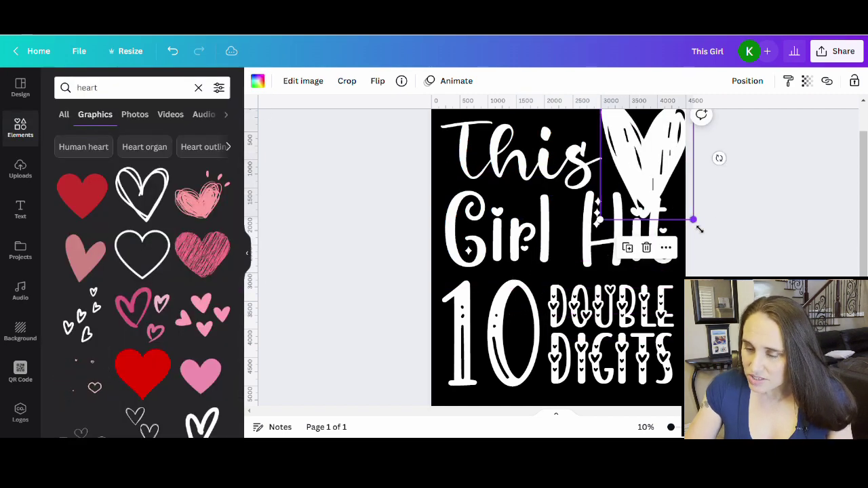
drag(699, 229, 644, 192)
scroll(707, 217, up, 1)
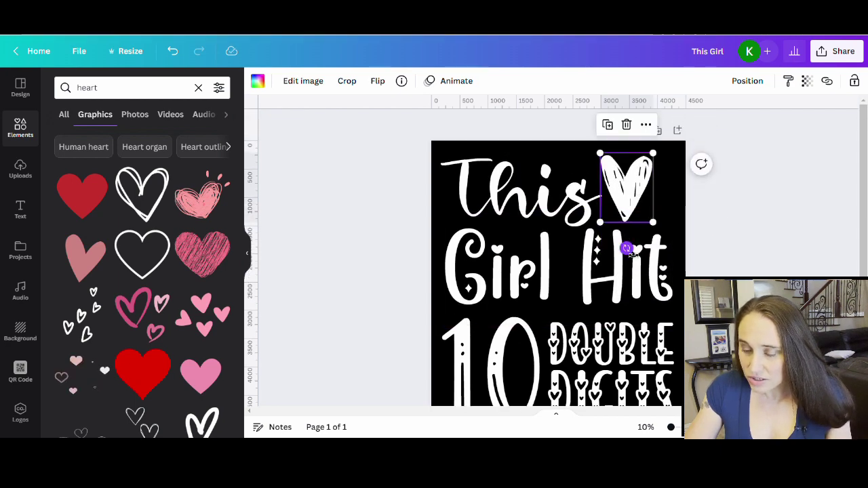
drag(627, 248, 631, 248)
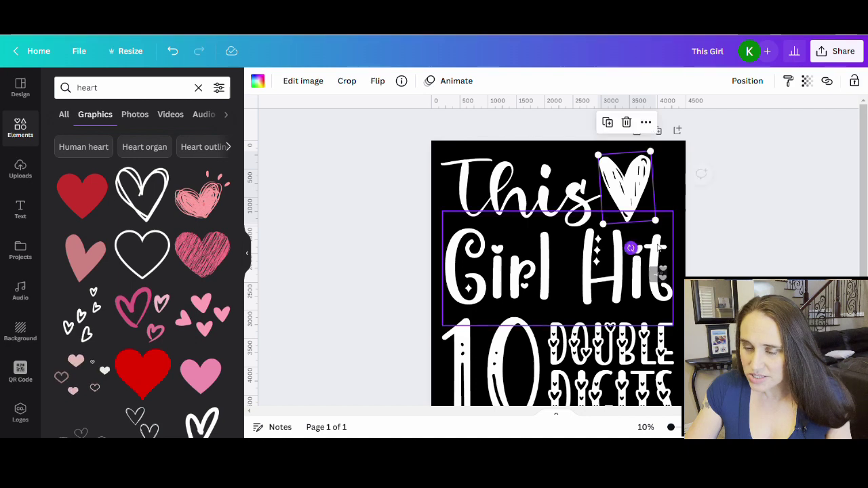
click(713, 236)
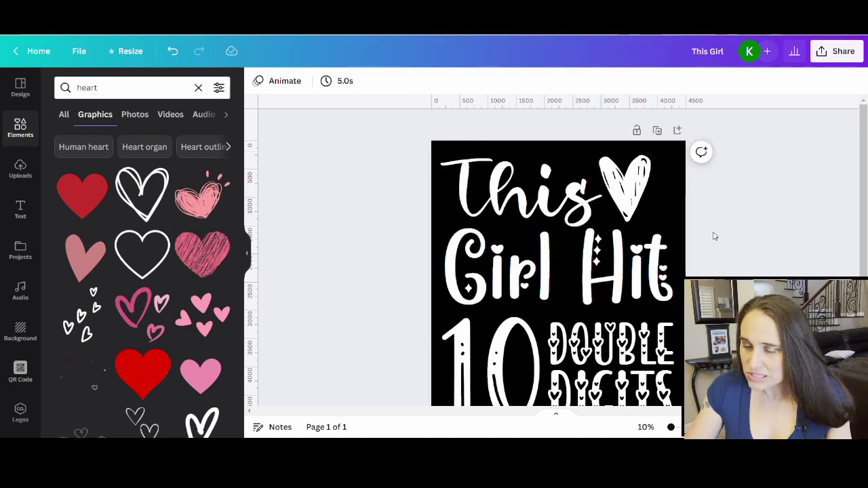
click(631, 181)
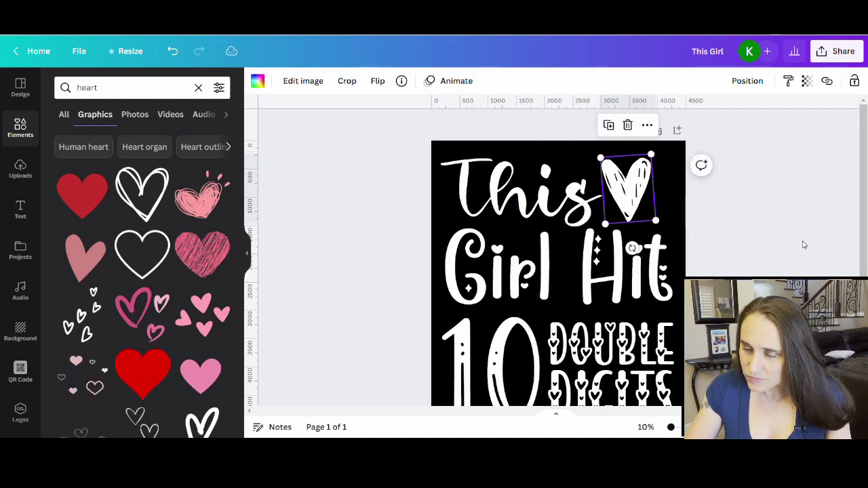
key(ctrl+z)
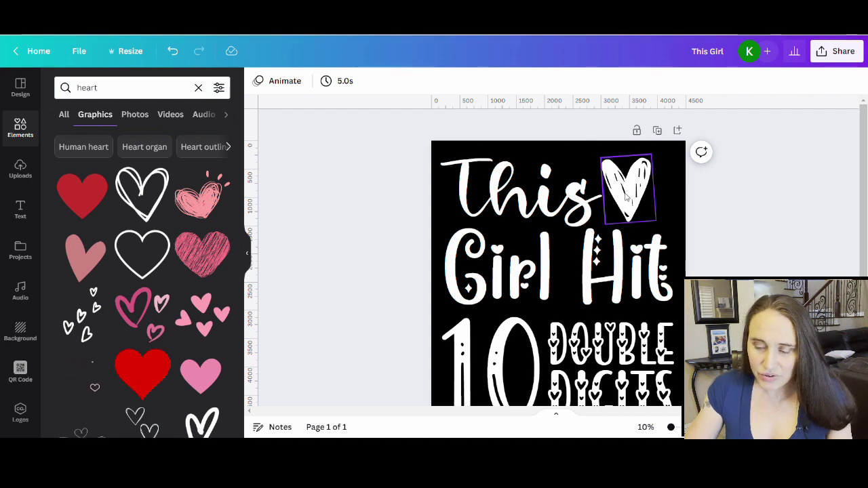
Step: Duplicate the white heart, shrink the copy to about half size and tilt it slightly clockwise
click(626, 196)
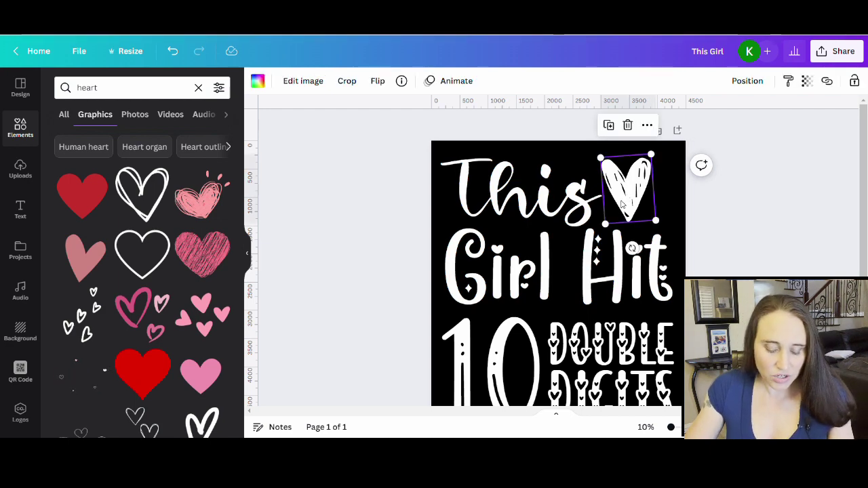
key(ctrl+d)
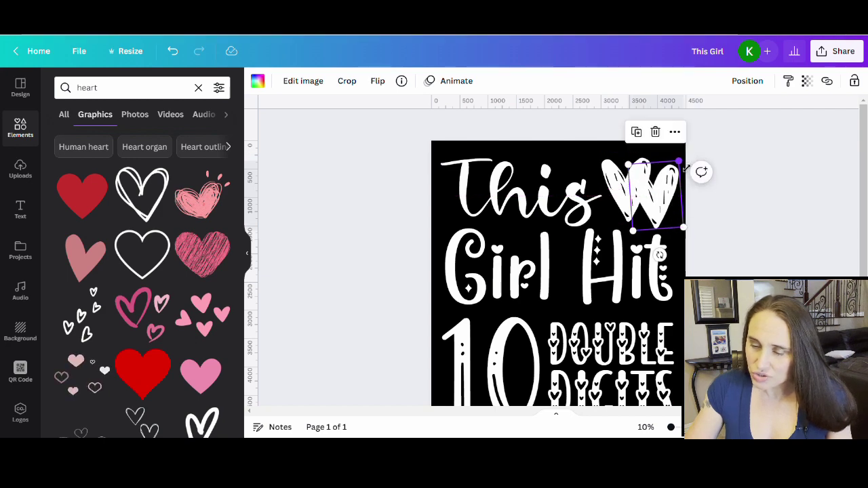
drag(685, 166, 656, 197)
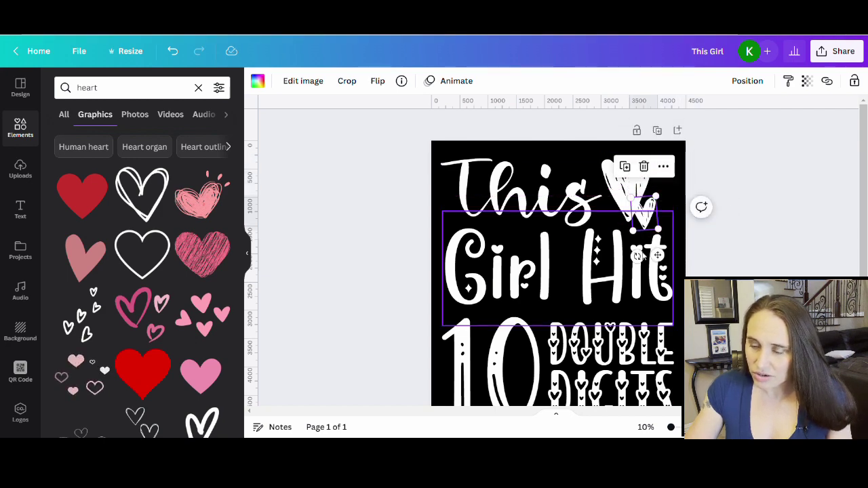
drag(641, 256, 640, 256)
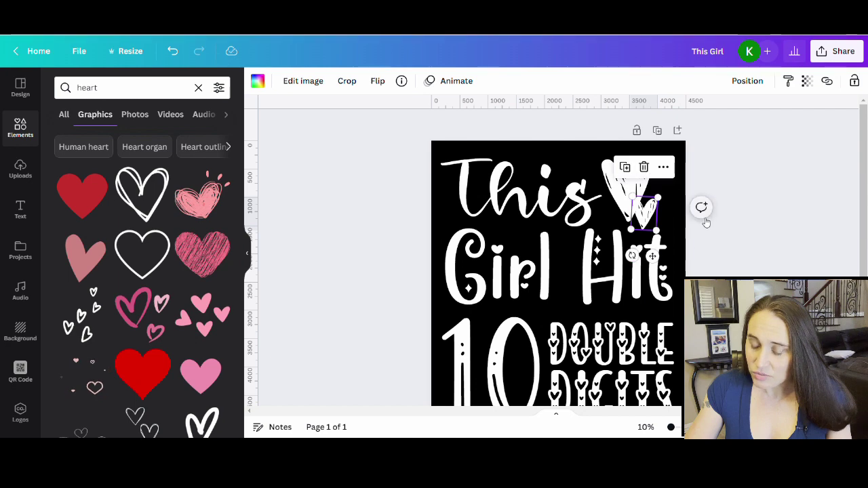
Step: Move the small white heart outward so it sits beside the lower tip of the larger heart after "This"
click(702, 214)
click(722, 163)
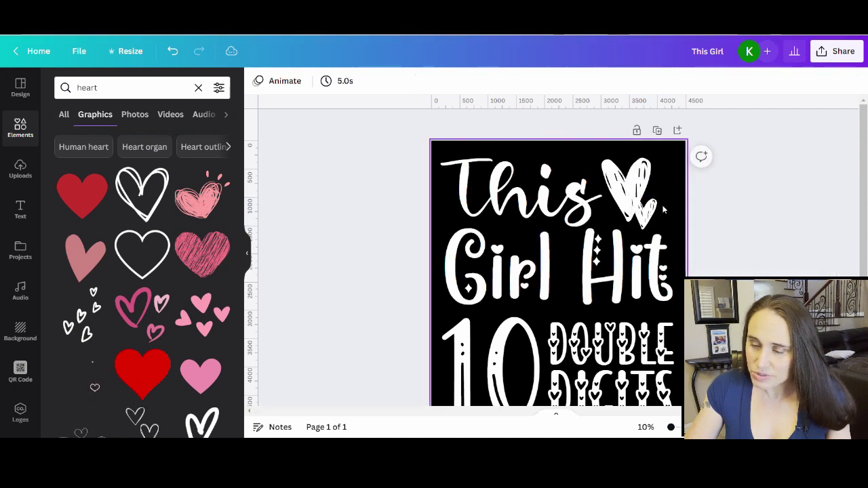
click(645, 213)
drag(646, 213, 661, 212)
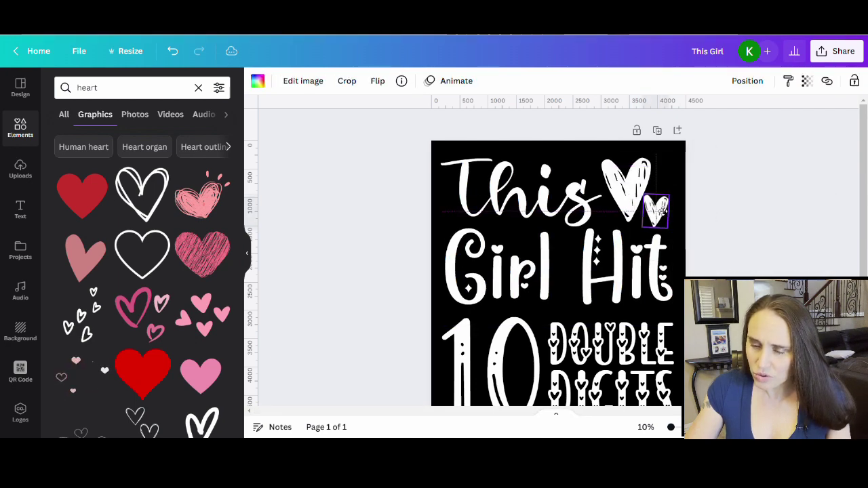
click(748, 231)
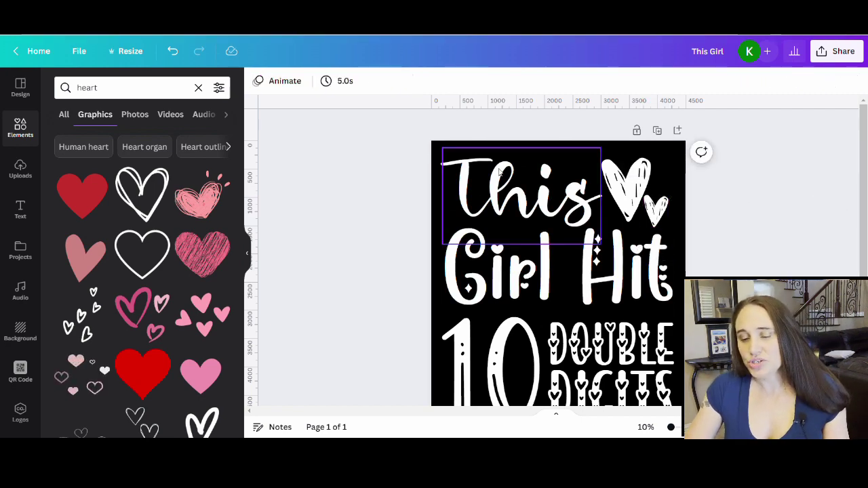
Step: Review the whole layout from "This" and its hearts down to "DOUBLE DIGITS"
scroll(717, 186, down, 2)
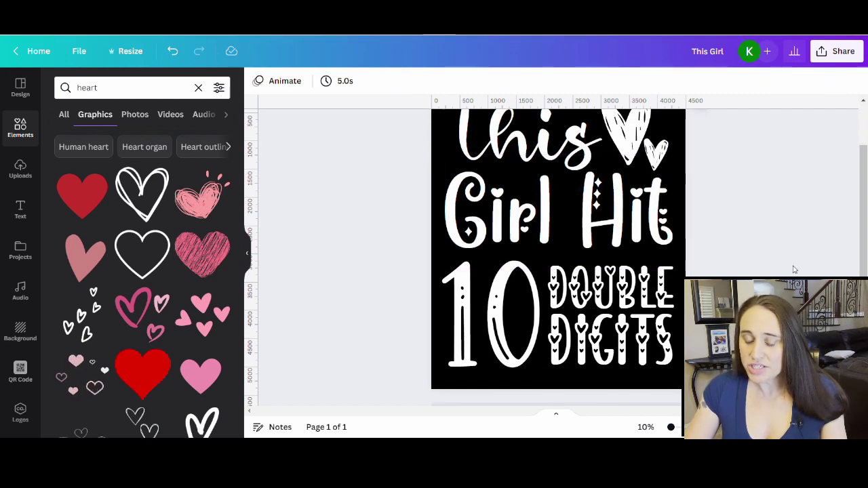
scroll(792, 269, up, 1)
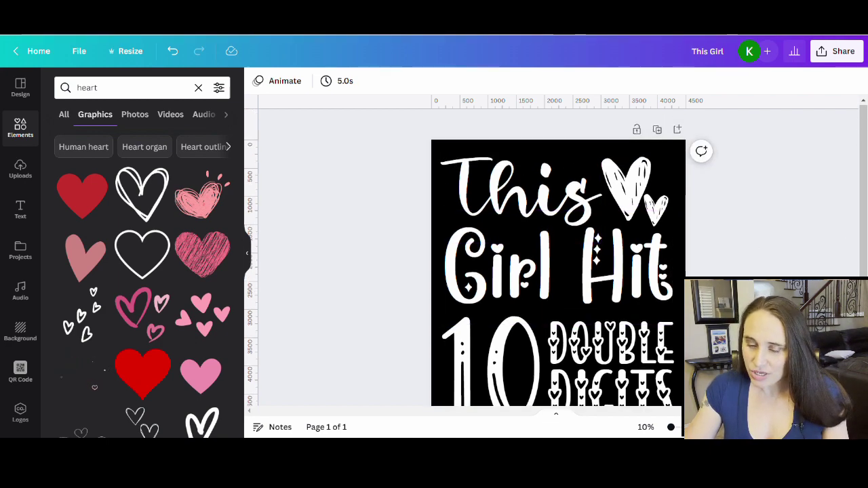
scroll(411, 225, down, 2)
scroll(424, 305, up, 2)
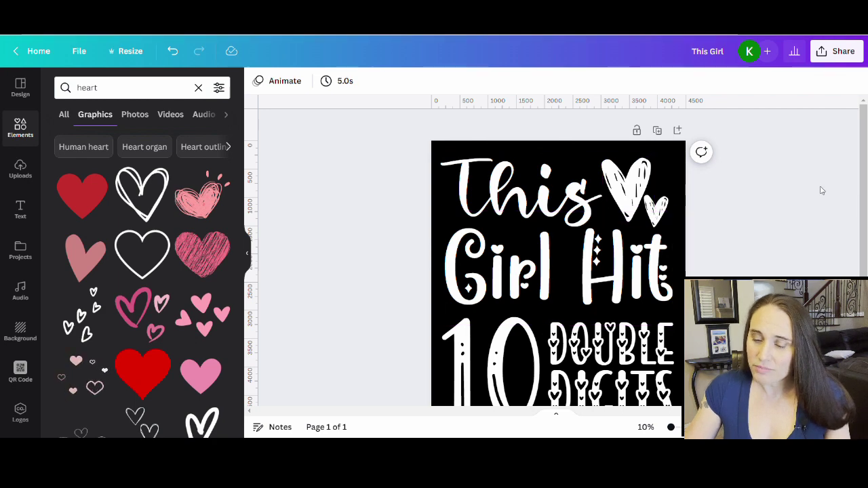
scroll(813, 191, down, 3)
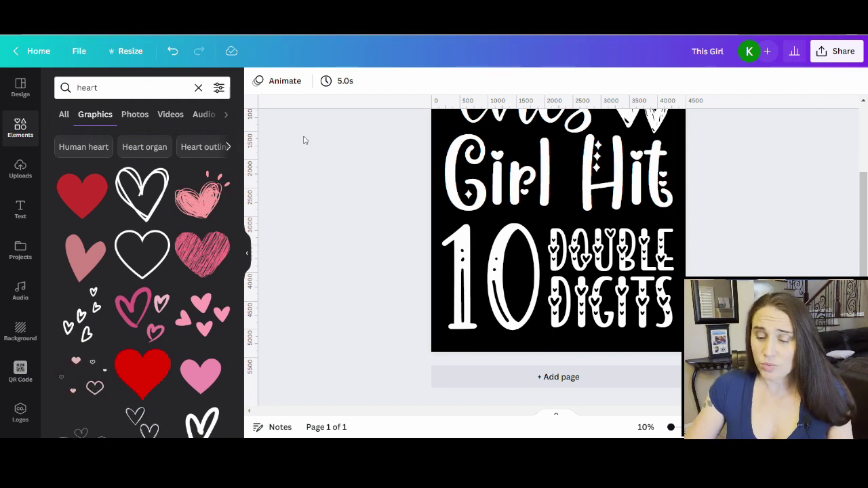
scroll(381, 287, up, 1)
scroll(381, 288, up, 3)
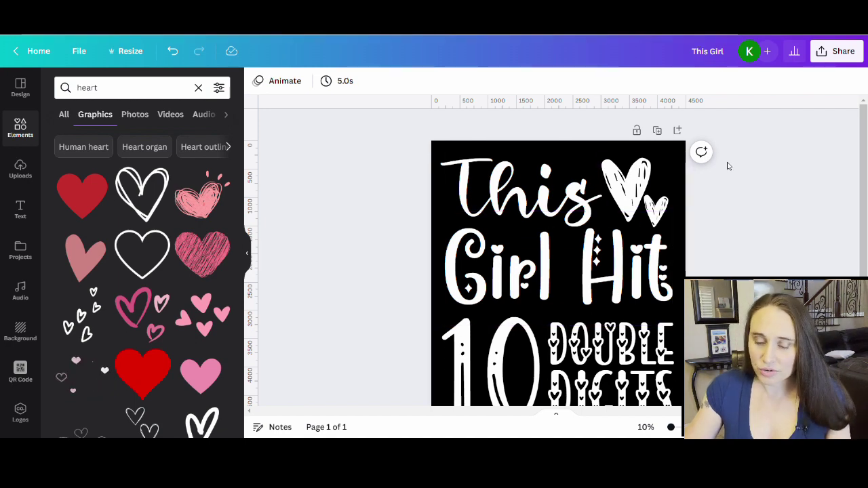
scroll(580, 247, down, 3)
scroll(488, 285, up, 3)
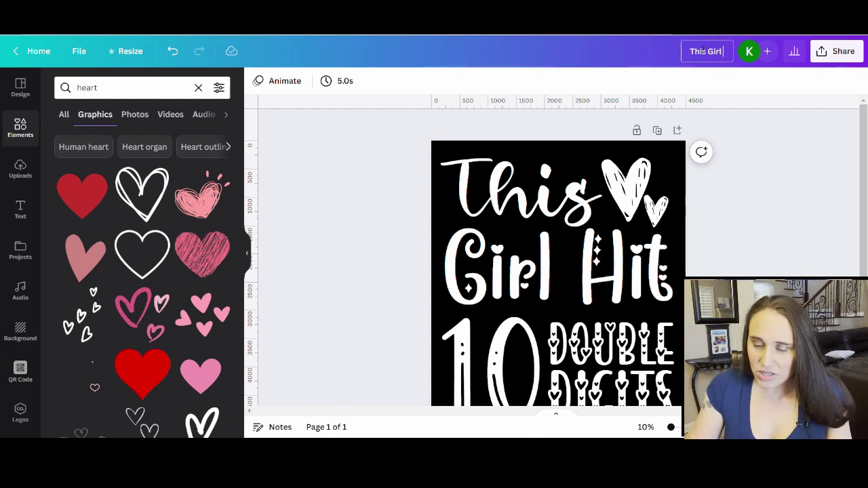
Step: Rename the design as "This Girl frame"
text(frame)
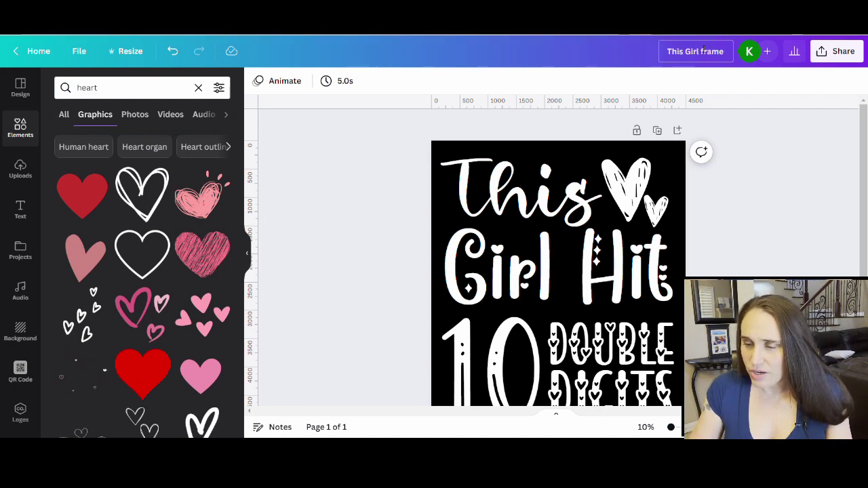
key(Return)
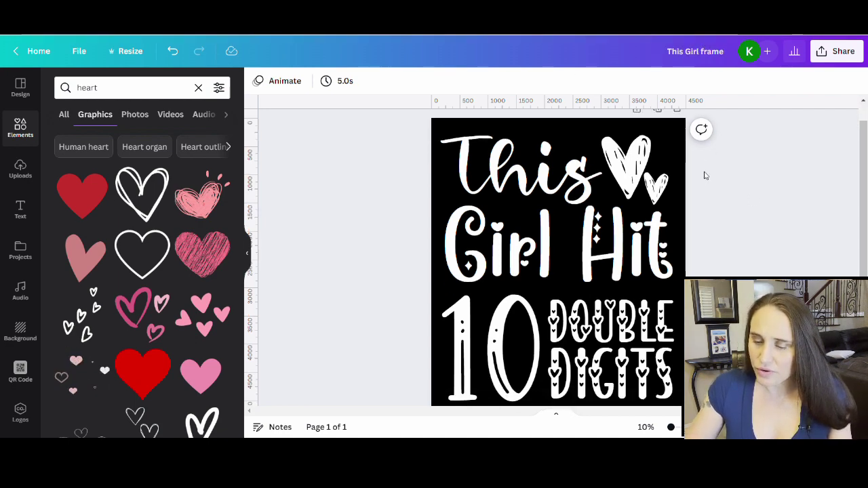
Step: Download the design as a 4,500 × 5,400 px PNG with a transparent background
scroll(701, 175, down, 2)
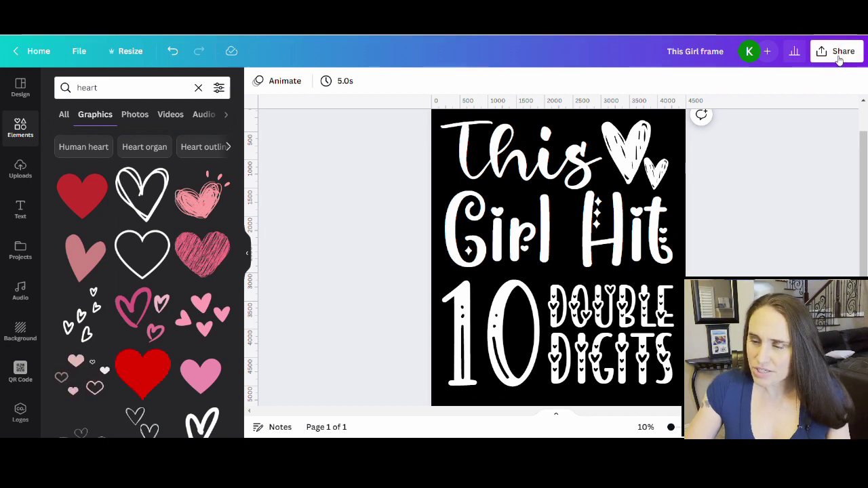
click(839, 53)
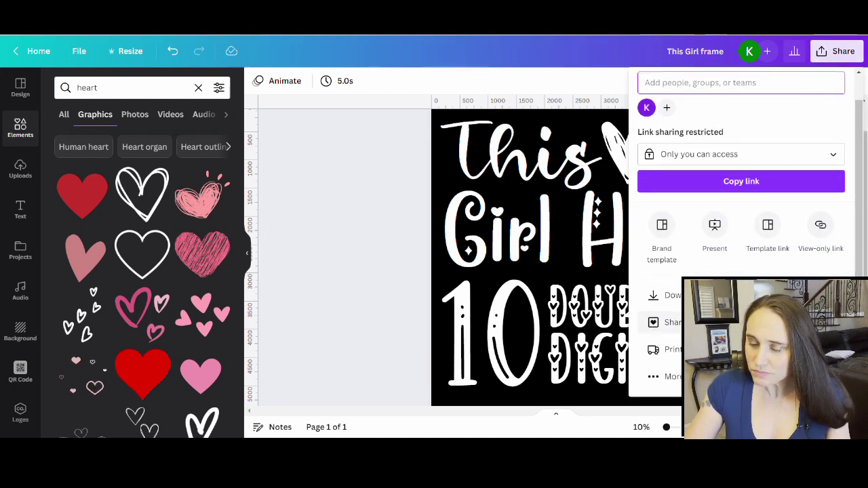
click(661, 295)
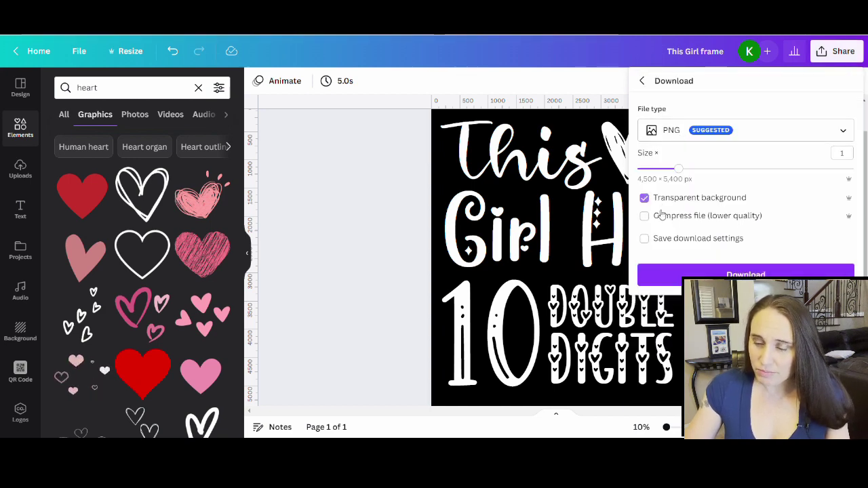
click(678, 272)
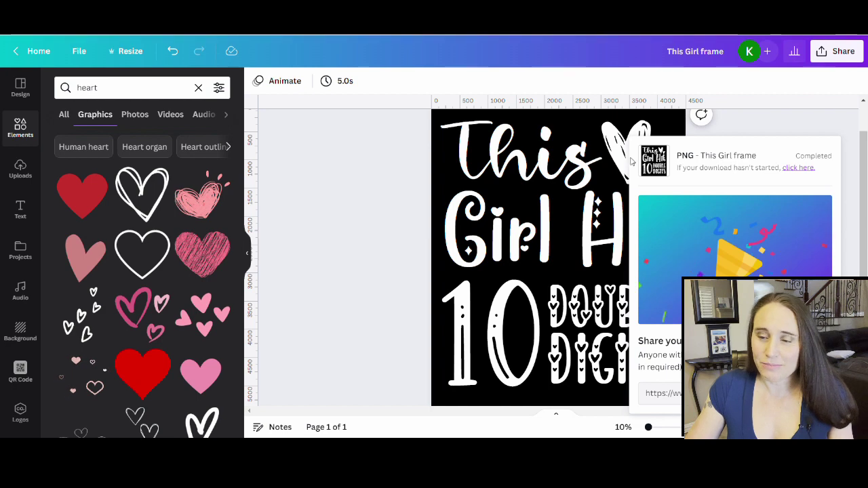
click(364, 243)
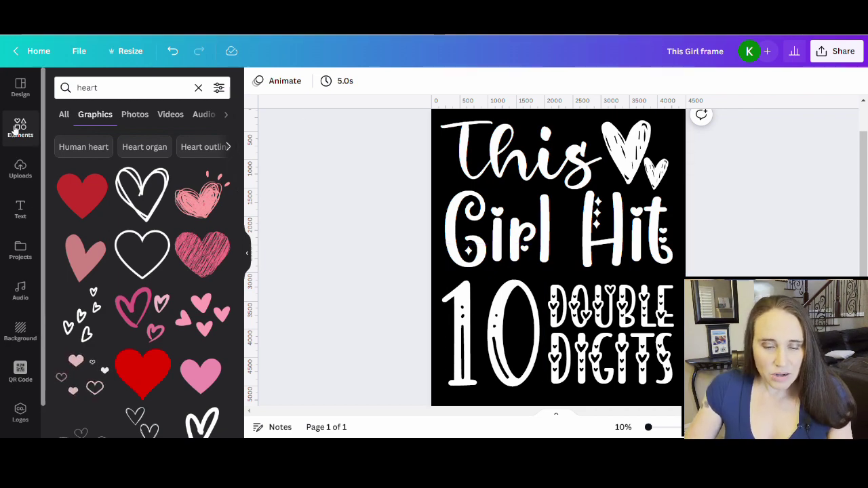
Step: Search the design elements for "pink tie dye" in place of the heart search
double_click(86, 88)
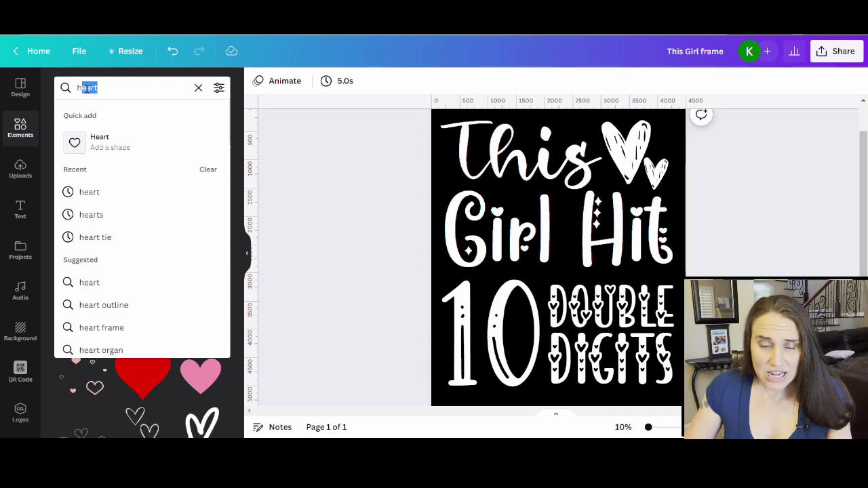
key(BackSpace)
text(pi)
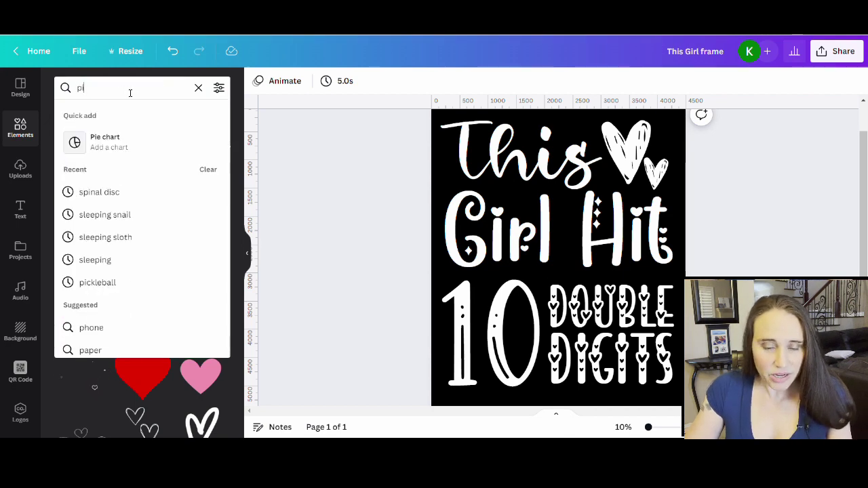
text(nk tie dye)
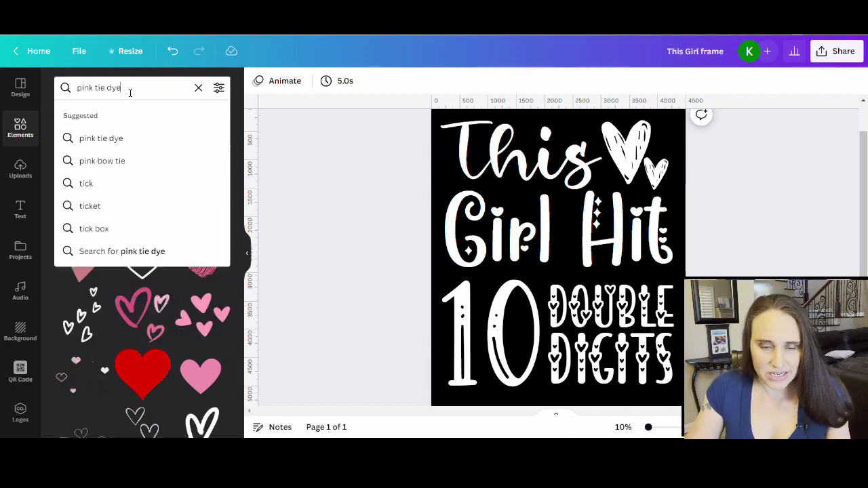
key(Return)
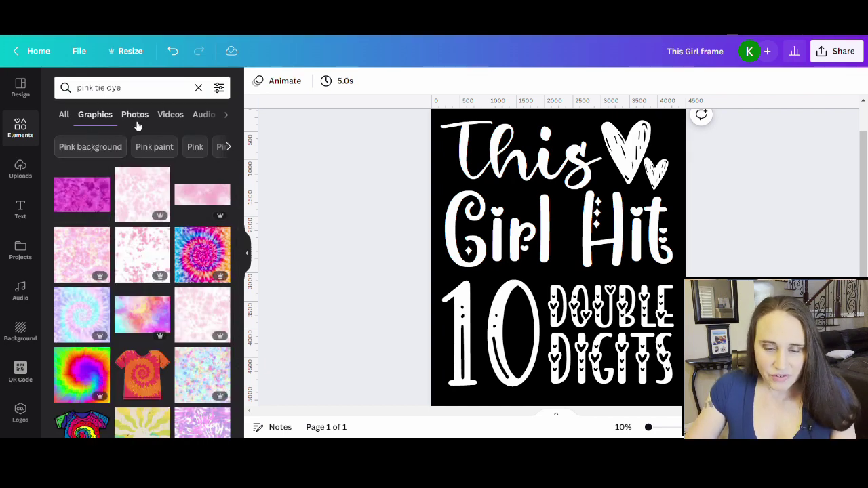
Step: Look through the pink tie-dye graphics for a pattern that suits the design
scroll(145, 220, down, 2)
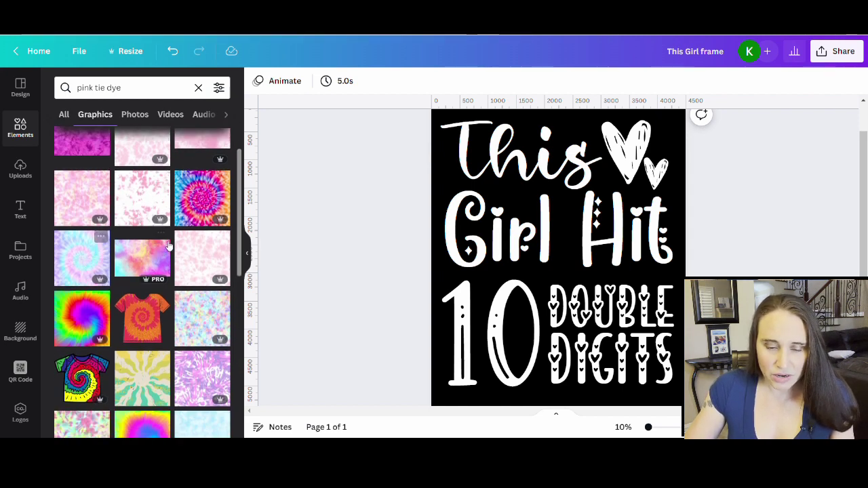
scroll(86, 258, down, 5)
scroll(154, 156, down, 3)
scroll(98, 278, down, 5)
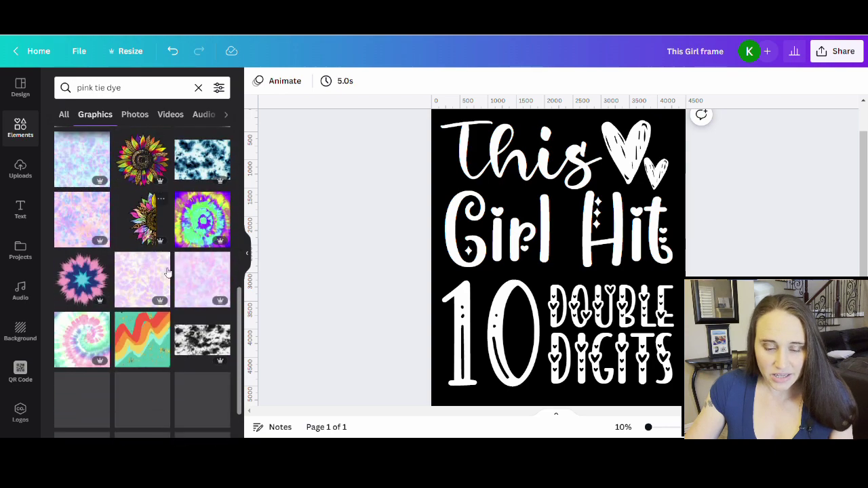
scroll(98, 278, down, 5)
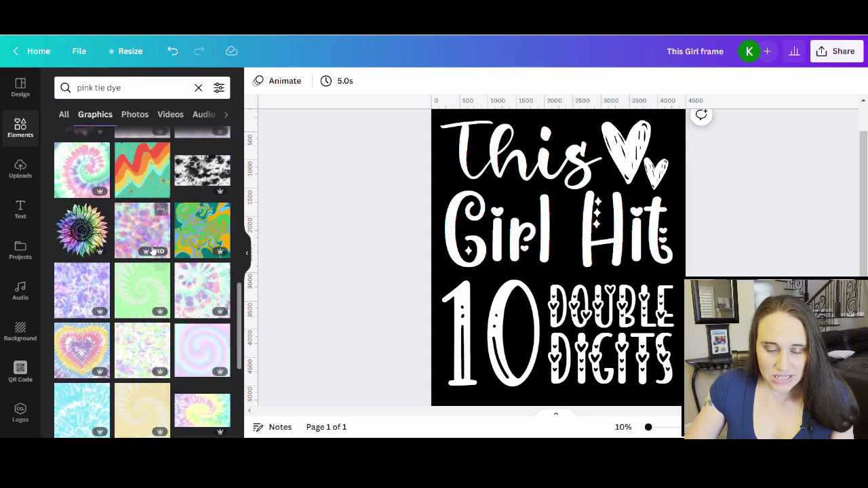
scroll(109, 305, down, 2)
scroll(112, 316, down, 5)
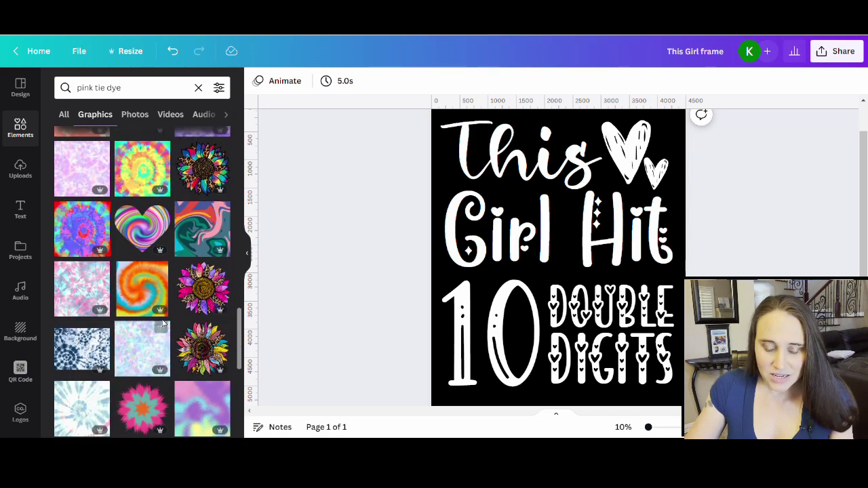
scroll(149, 337, down, 2)
scroll(104, 309, down, 1)
scroll(103, 309, down, 2)
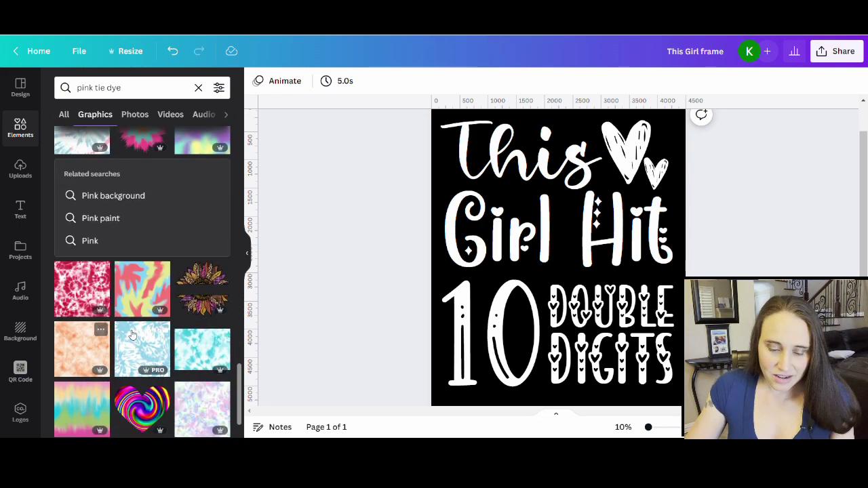
scroll(108, 311, down, 1)
scroll(145, 282, down, 3)
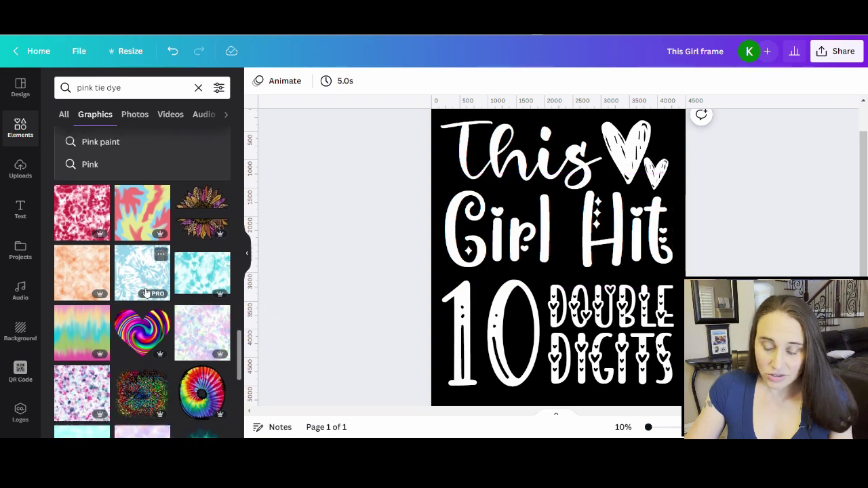
scroll(144, 278, down, 2)
scroll(144, 278, up, 5)
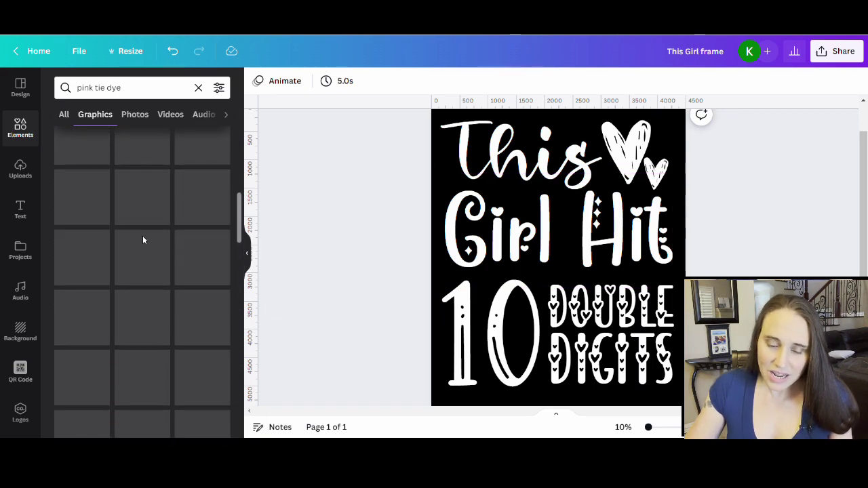
scroll(176, 237, up, 3)
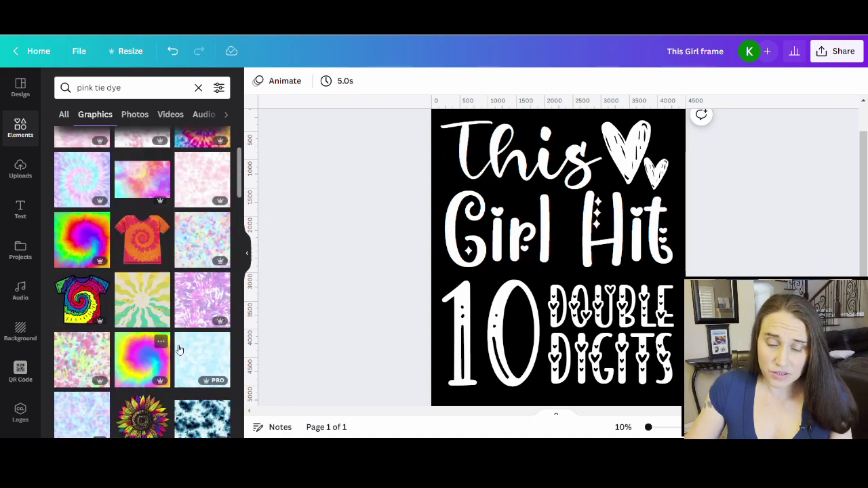
scroll(150, 332, up, 3)
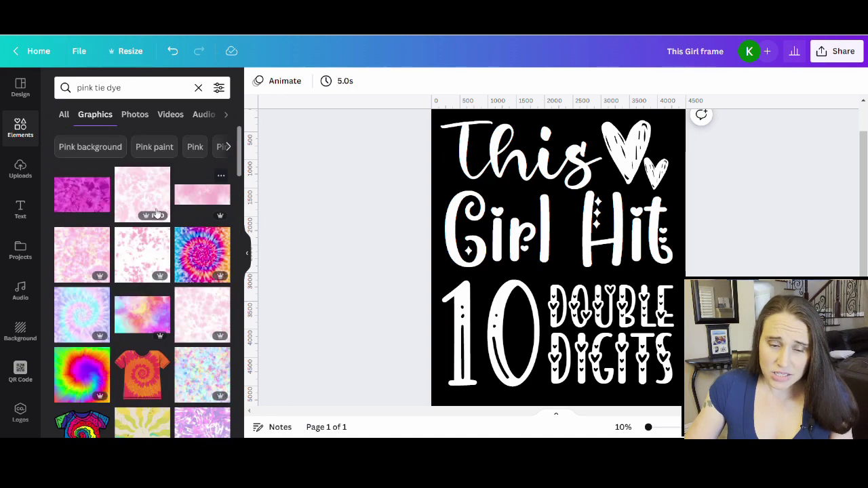
Step: Limit the tie-dye results to photos and add the pink and purple spiral tie-dye photo to the page
click(134, 116)
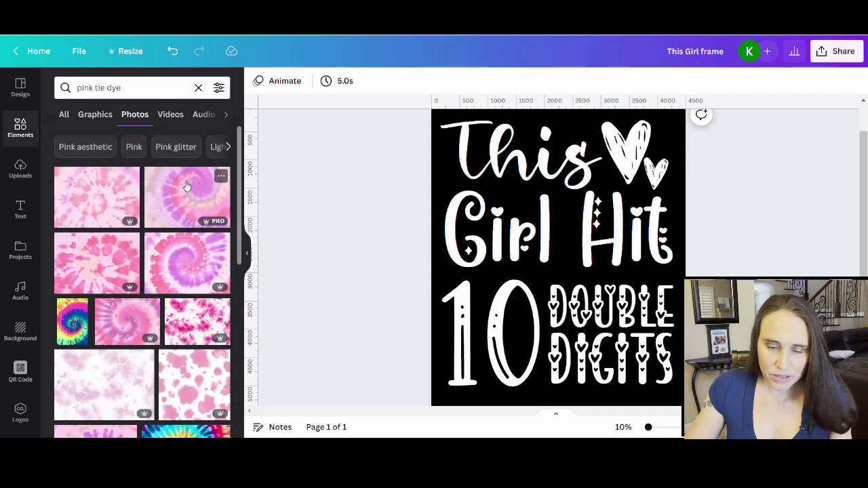
scroll(139, 346, down, 3)
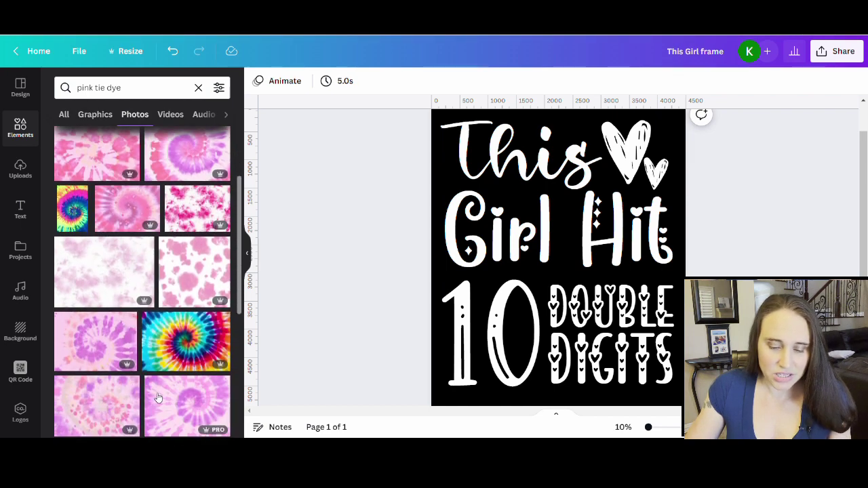
scroll(161, 337, down, 3)
scroll(112, 239, down, 6)
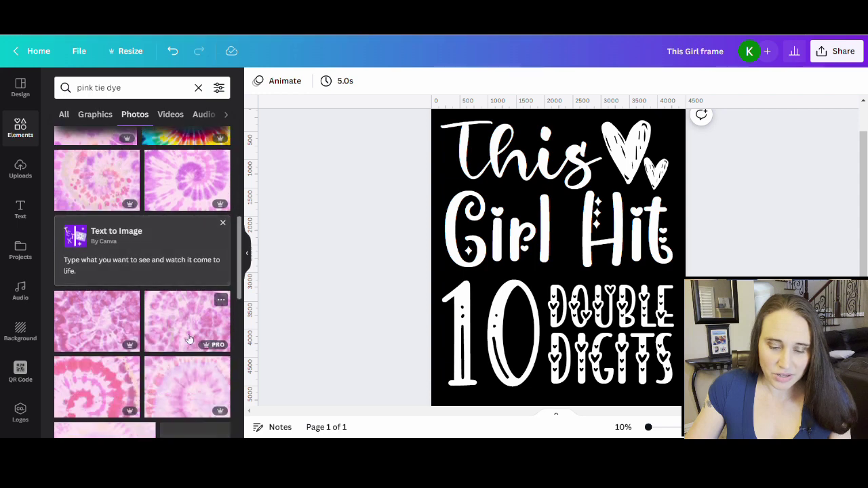
scroll(112, 347, down, 2)
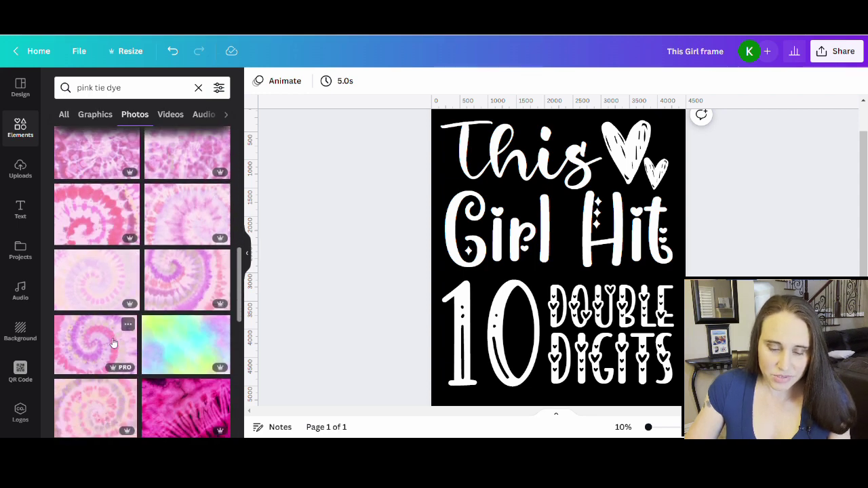
scroll(80, 359, down, 2)
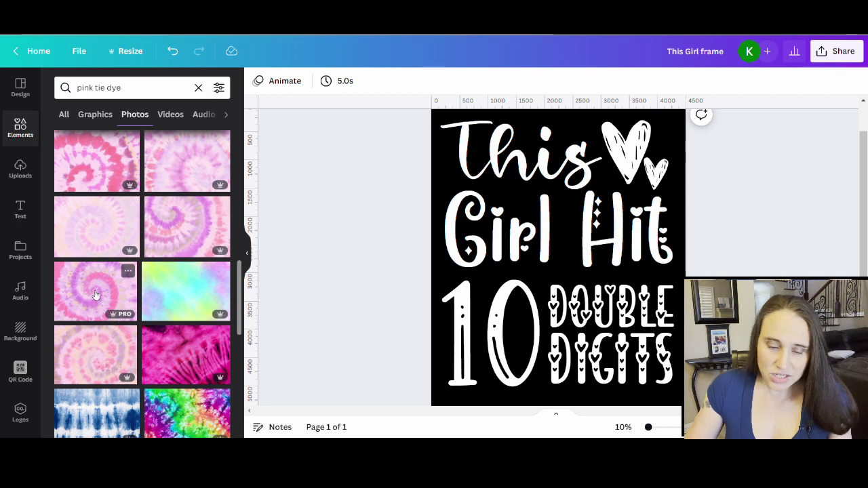
click(95, 295)
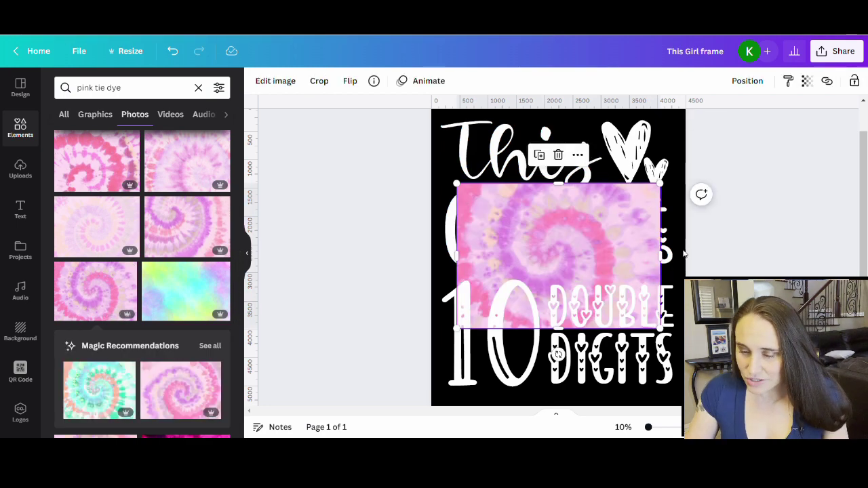
Step: Bring the spiral tie-dye photo in front of the lettering and rotate it a quarter turn to portrait orientation
right_click(587, 229)
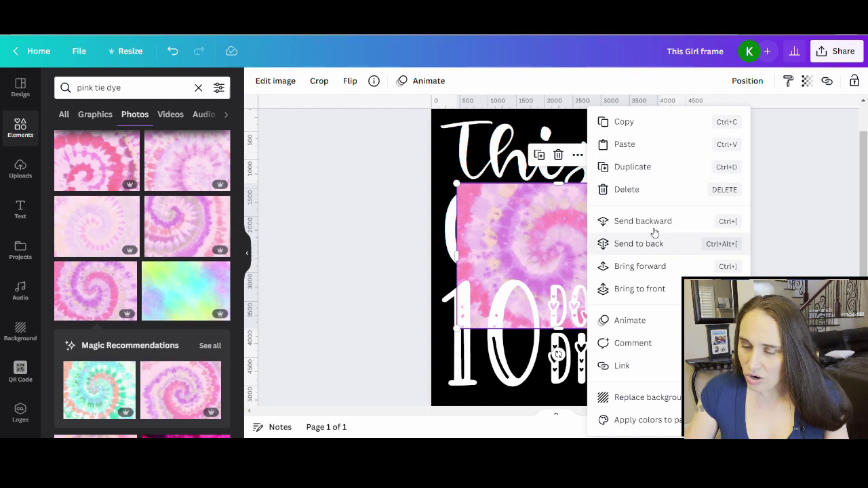
click(649, 289)
drag(614, 283, 589, 283)
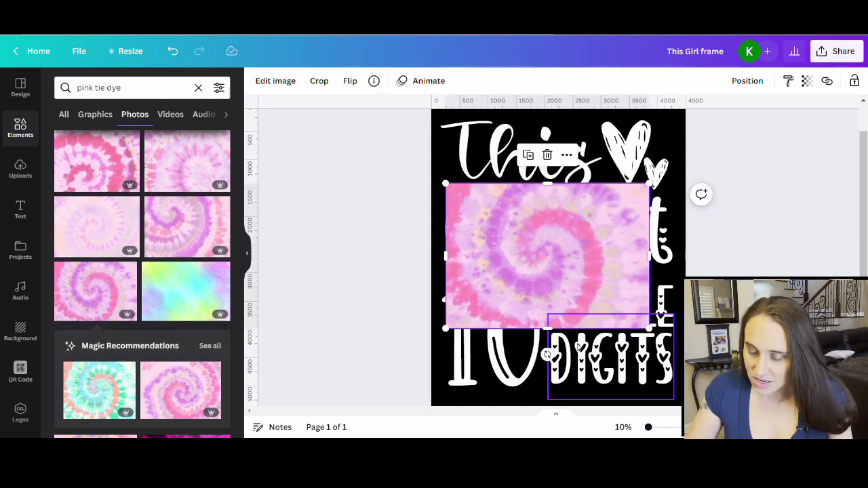
drag(547, 354, 608, 258)
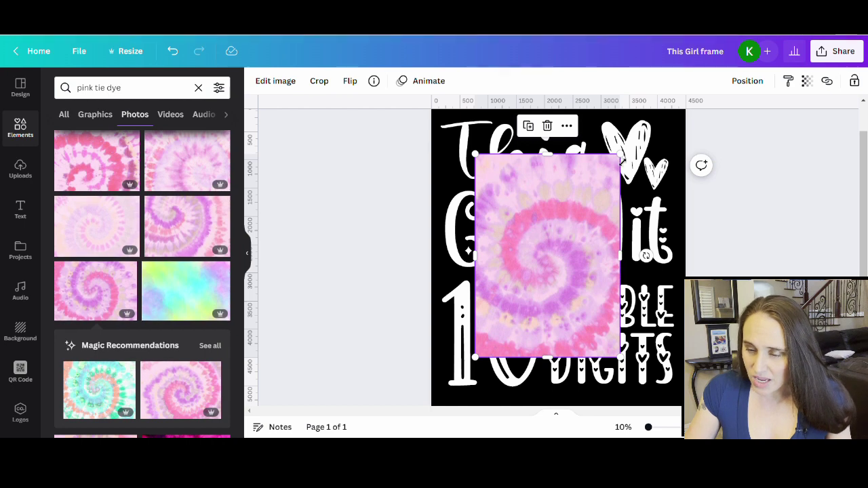
Step: Enlarge and position the rotated tie-dye photo so that it covers the entire page
drag(632, 156, 716, 128)
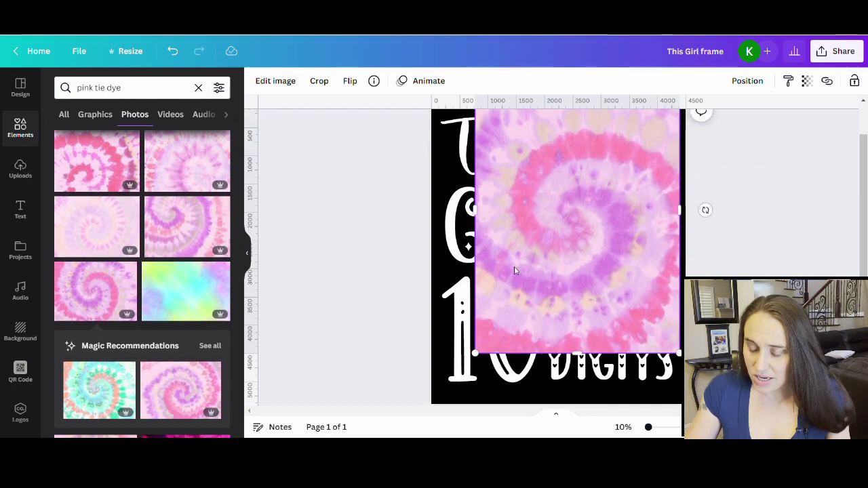
scroll(477, 313, down, 2)
drag(475, 301, 431, 359)
scroll(703, 203, up, 3)
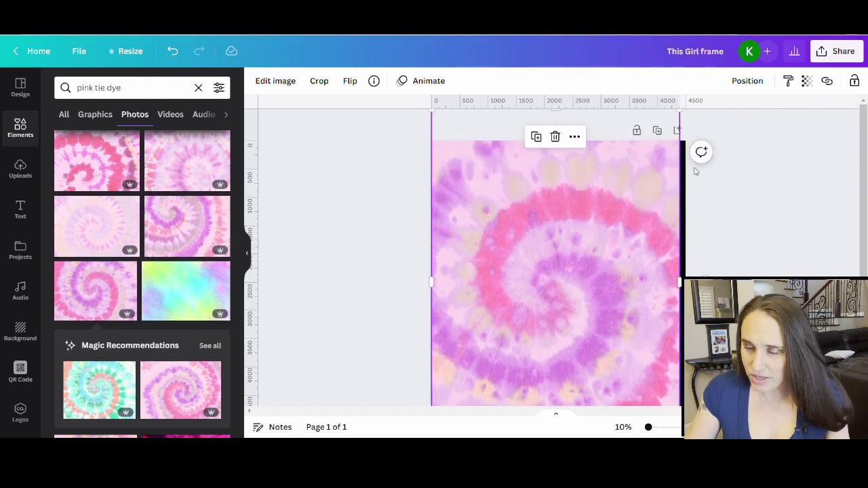
scroll(719, 229, down, 3)
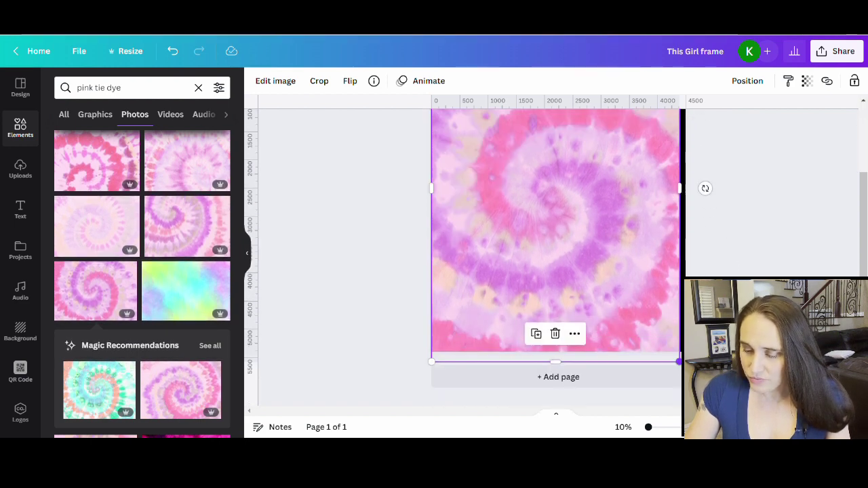
scroll(712, 224, up, 3)
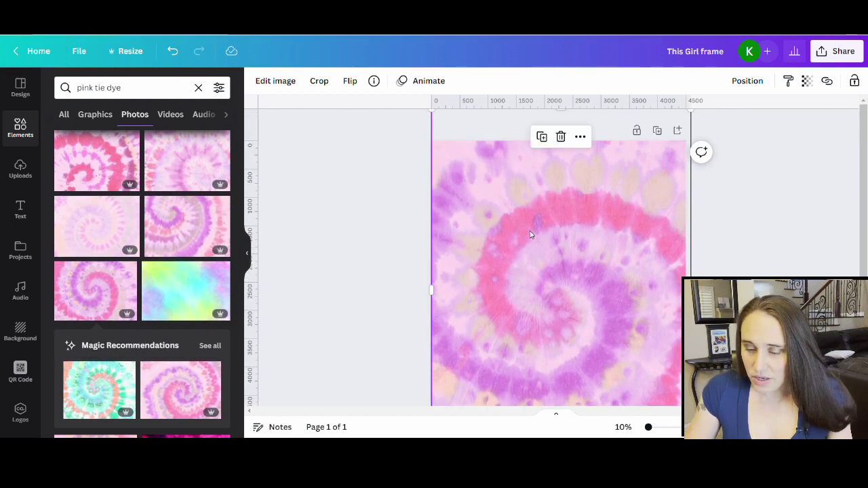
Step: Adjust the tie-dye photo to brightness 11 and saturation 15
click(273, 82)
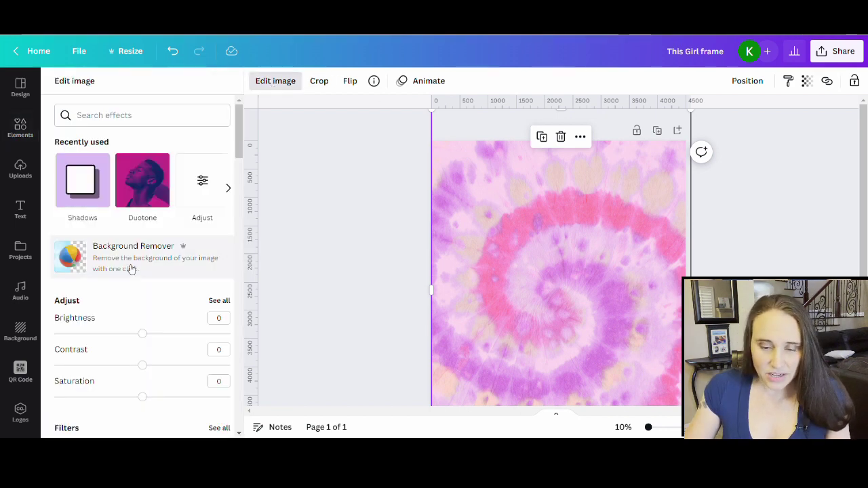
scroll(130, 267, down, 3)
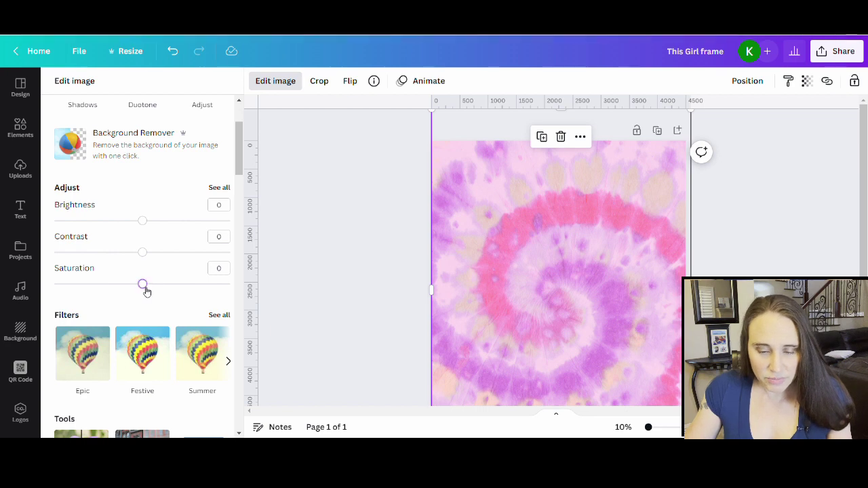
mouse_move(142, 285)
mouse_down()
mouse_move(167, 293)
mouse_move(111, 286)
mouse_move(154, 295)
mouse_up()
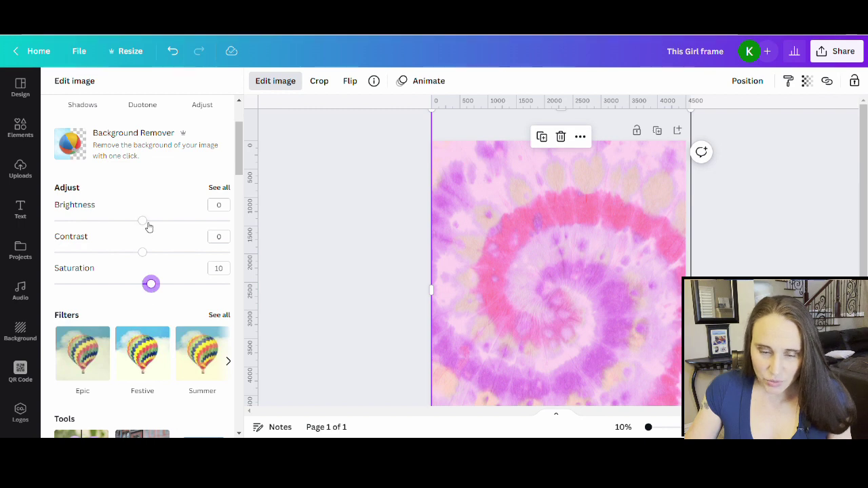
mouse_move(149, 227)
mouse_down()
mouse_move(157, 229)
mouse_move(112, 227)
mouse_move(155, 234)
mouse_up()
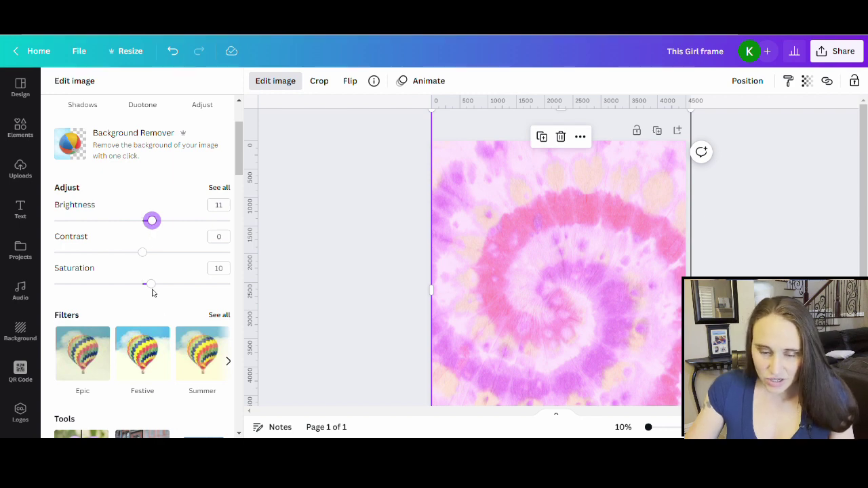
drag(155, 291, 156, 292)
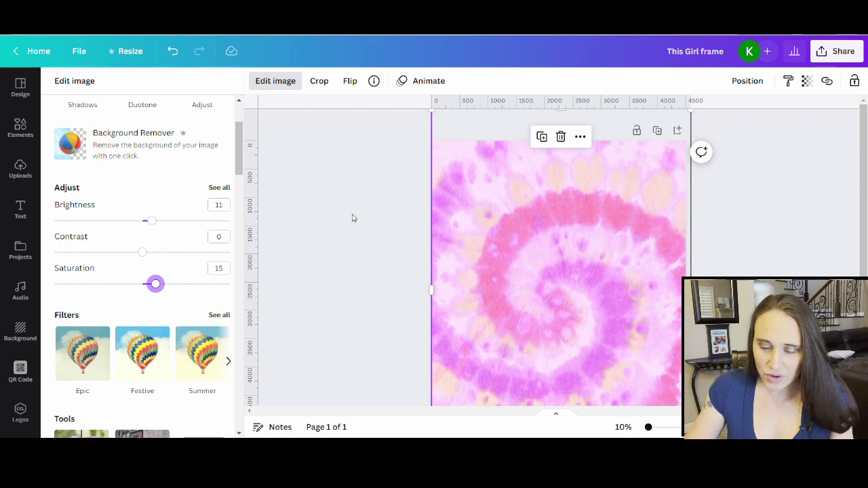
click(325, 244)
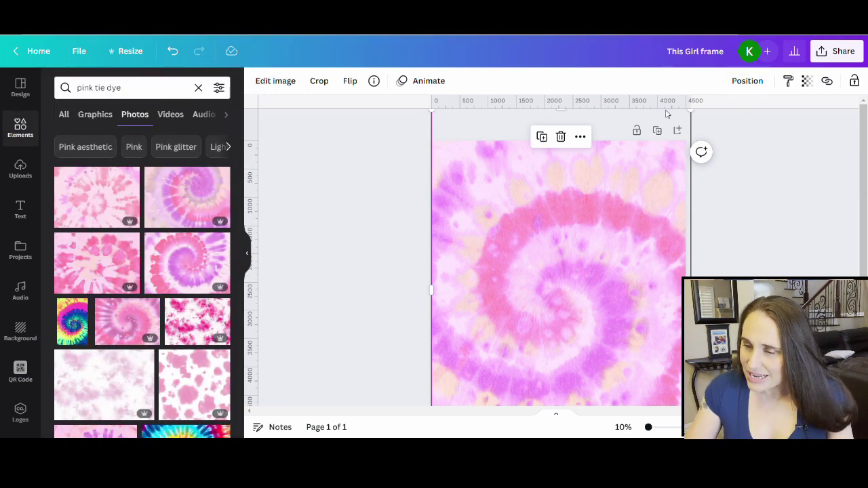
Step: Rename the design "pink tie dye mask"
click(682, 54)
drag(681, 56, 720, 59)
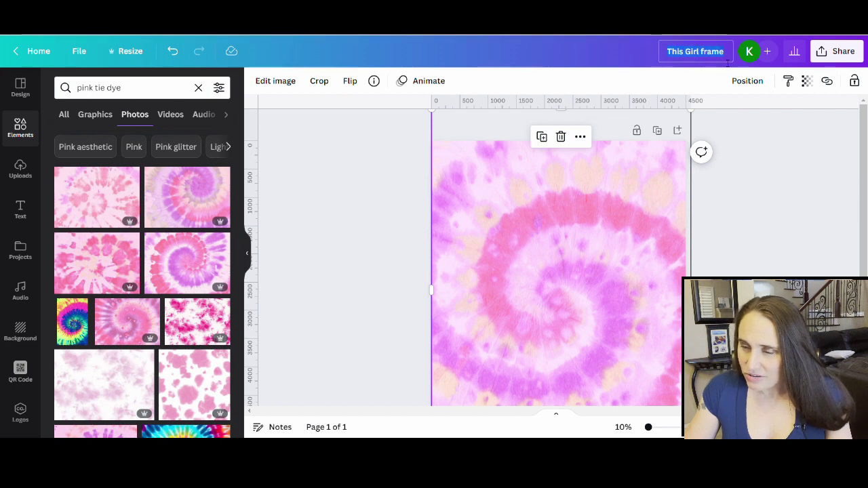
text(pink)
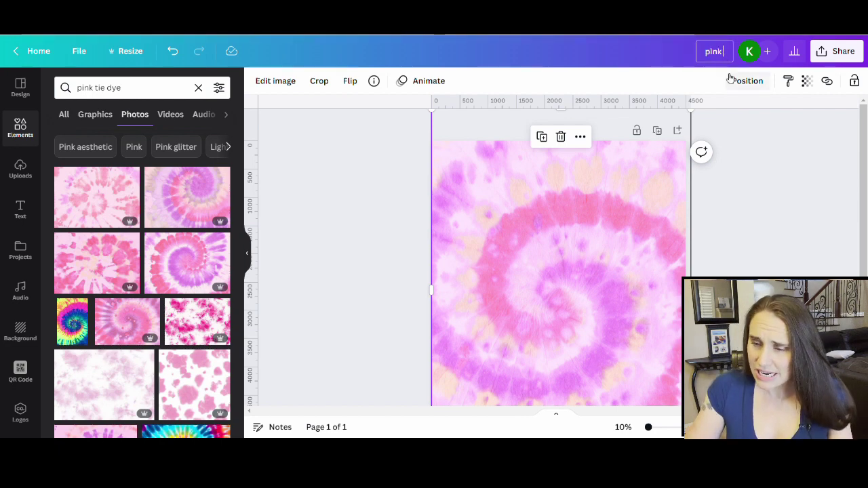
text( tie dye ma)
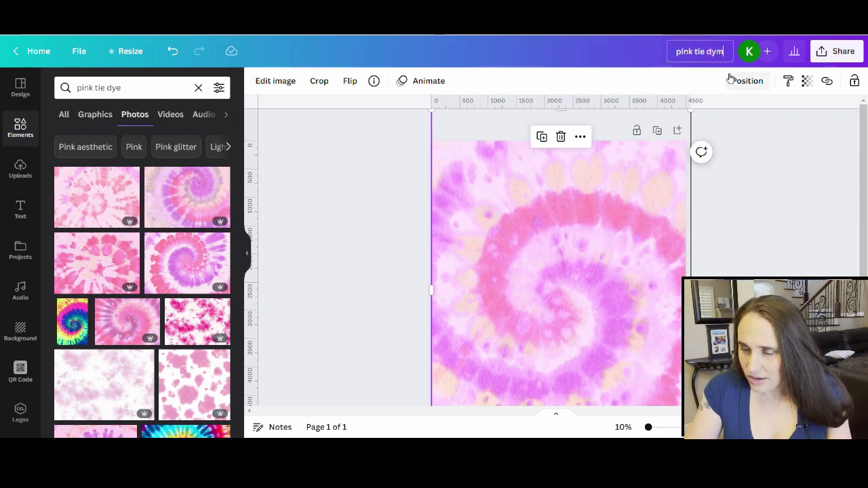
text(sk)
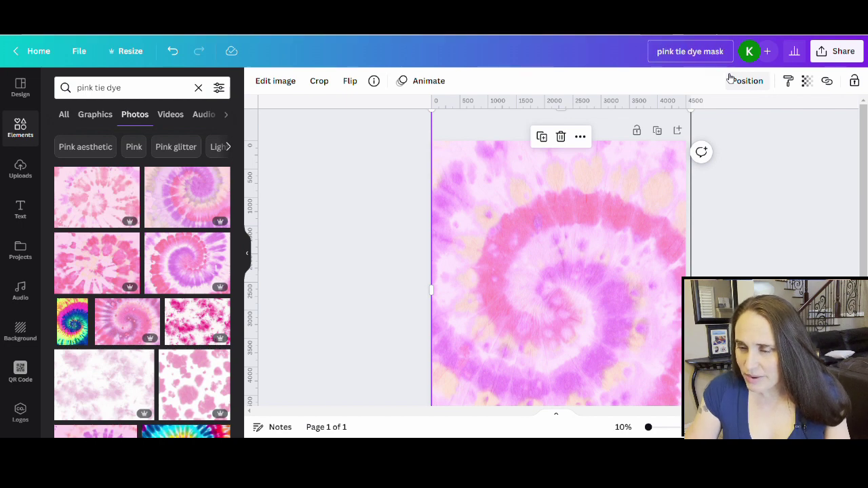
Step: Download the tie-dye page as a 4,500 × 5,400 px PNG without a transparent background
click(838, 52)
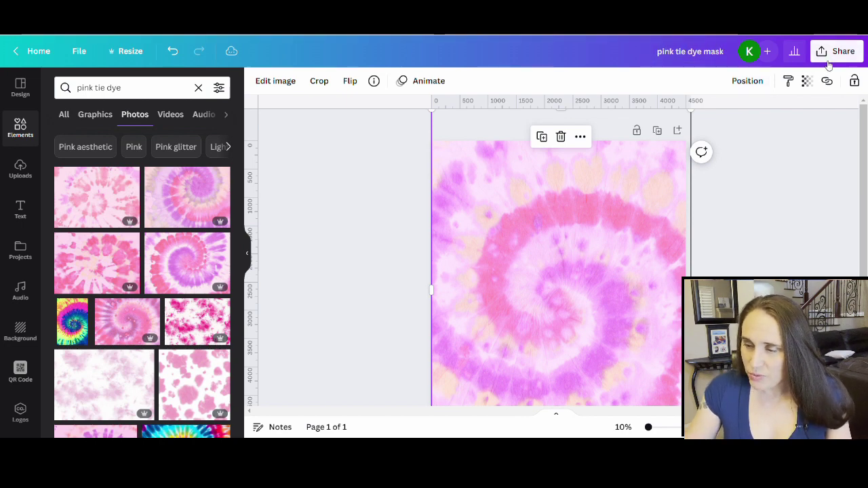
click(665, 322)
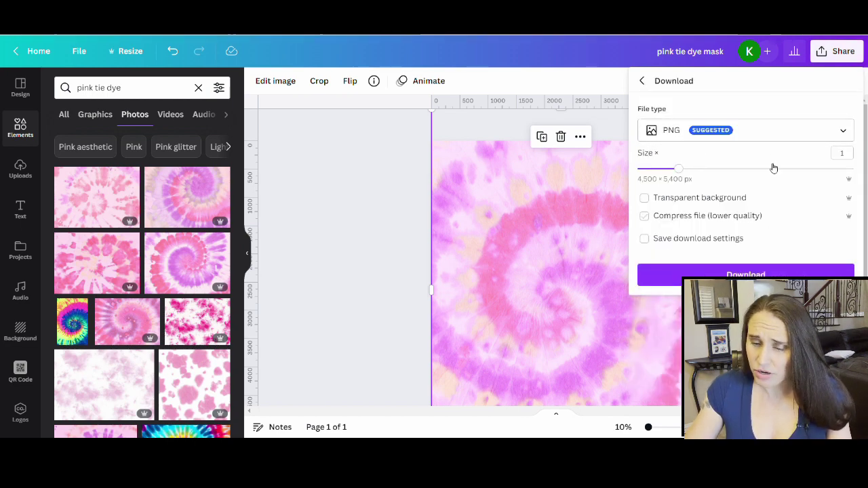
click(741, 273)
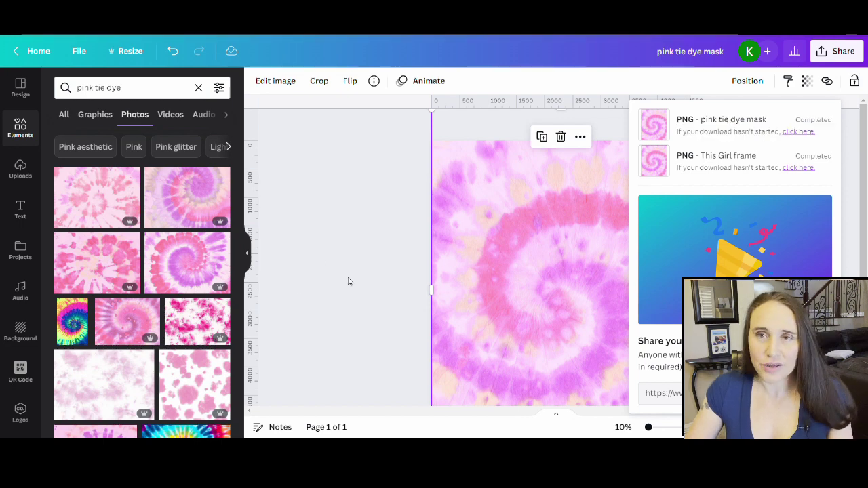
click(376, 215)
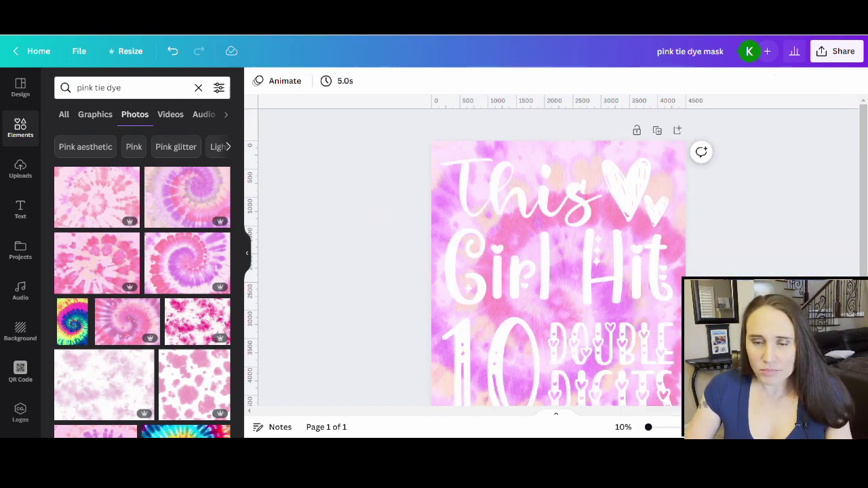
Step: Switch to Photopea and place the pink tie dye mask image into the This Girl frame document at its original size
key(ctrl+Tab)
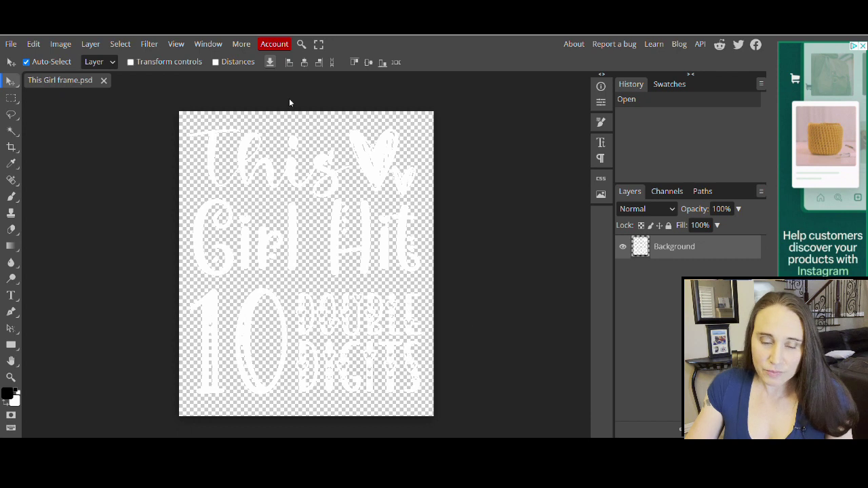
click(12, 48)
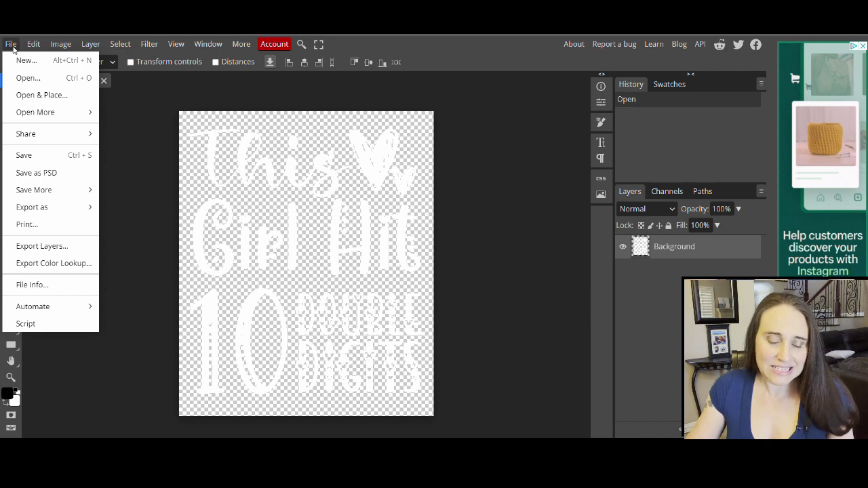
click(42, 97)
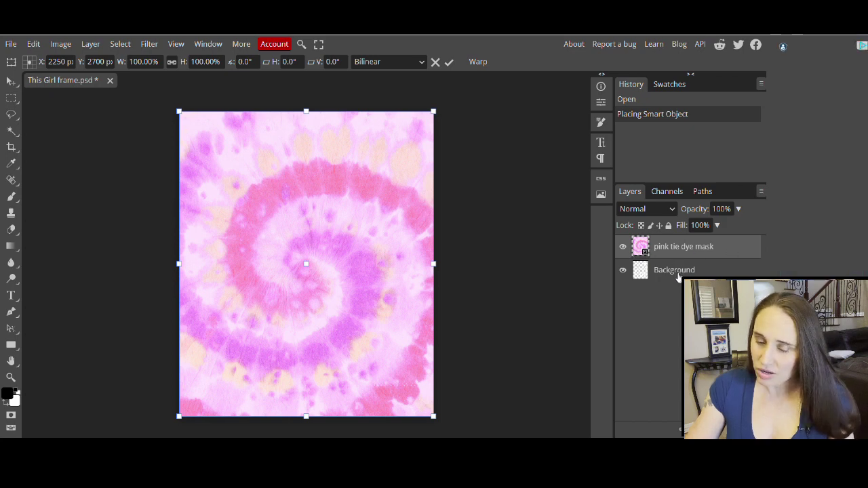
click(677, 278)
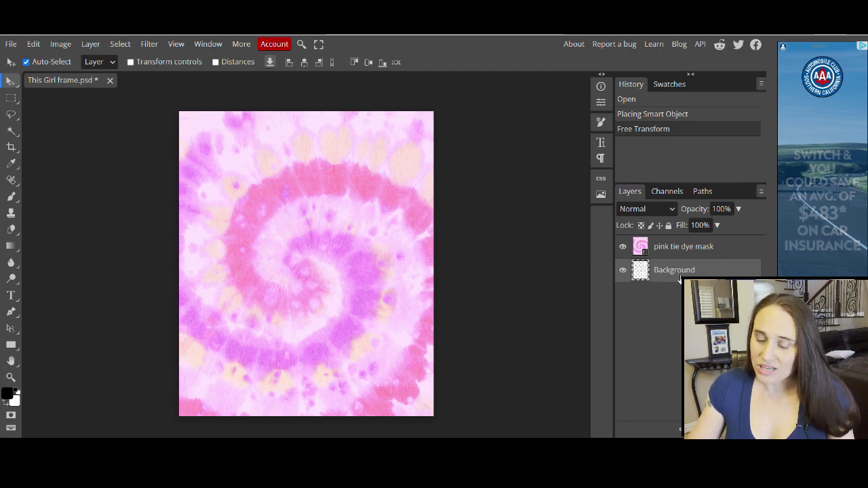
Step: Keep the pink tie dye mask layer above the Background lettering layer and clip it to the lettering with a clipping mask
drag(680, 249, 675, 296)
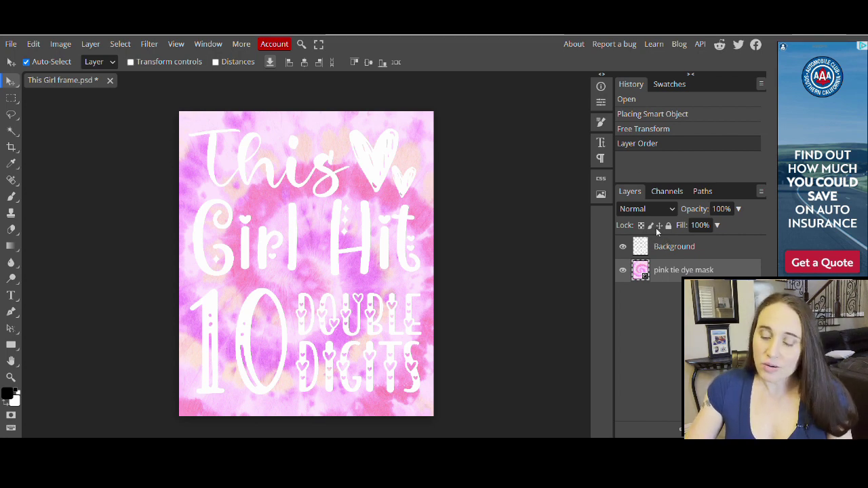
drag(681, 249, 680, 282)
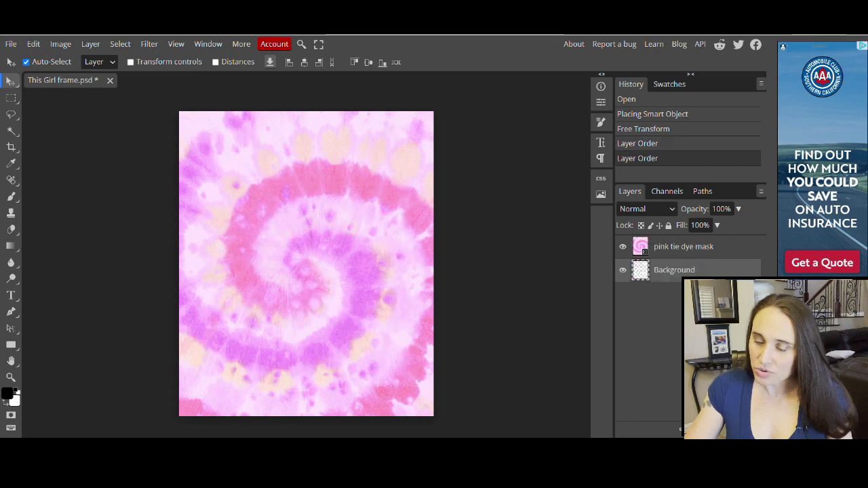
click(684, 250)
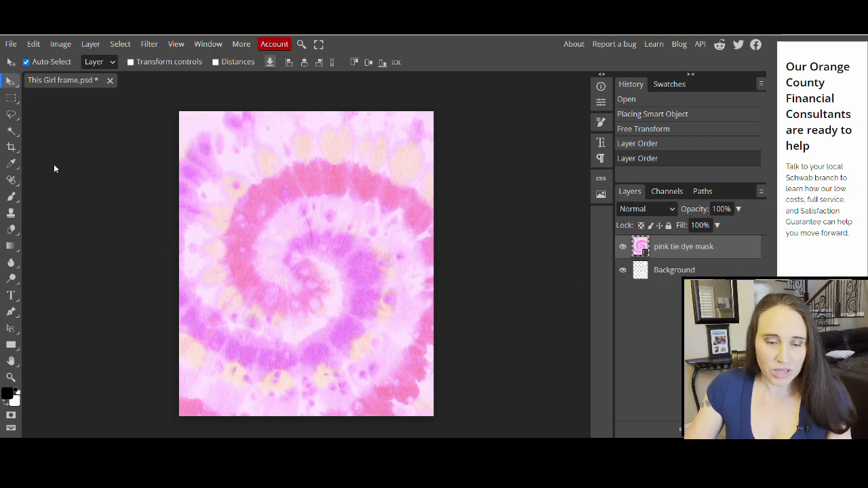
click(97, 44)
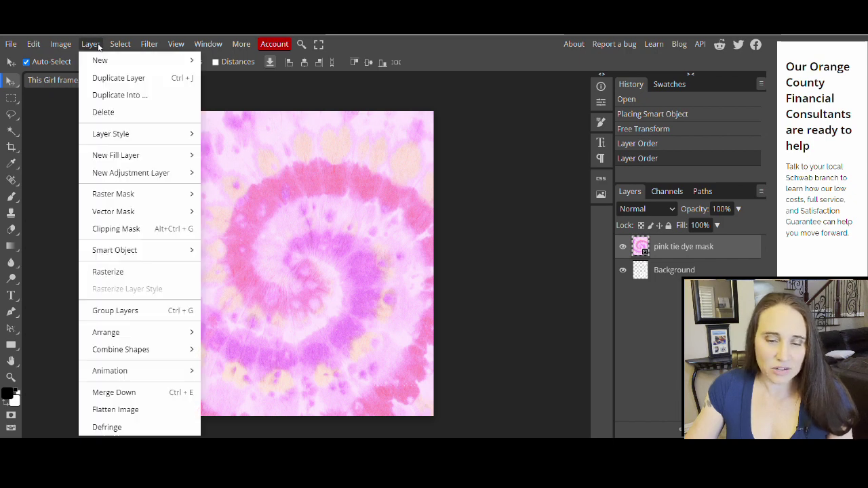
click(103, 231)
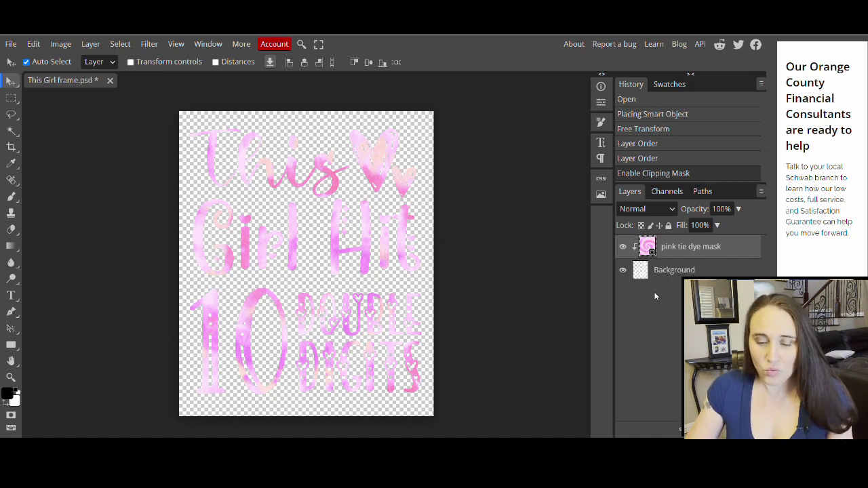
Step: Export the masked lettering as a 4500 × 5400 px PNG named "This Girl tie dye"
click(11, 45)
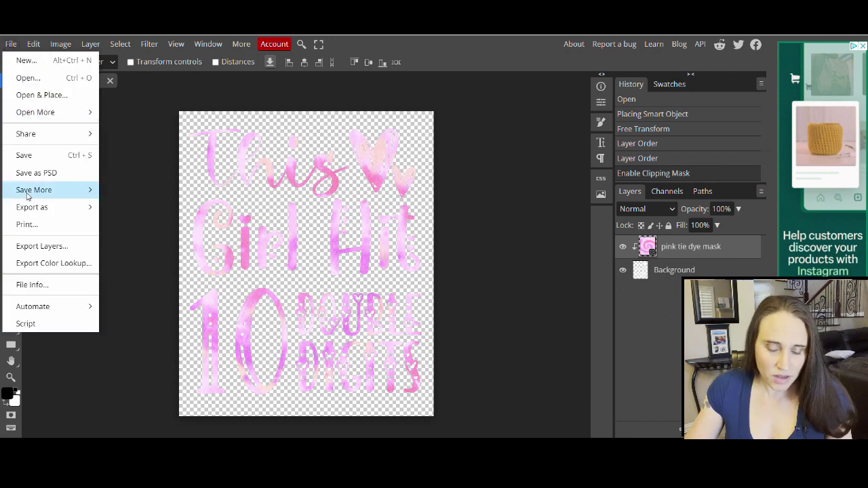
mouse_move(27, 208)
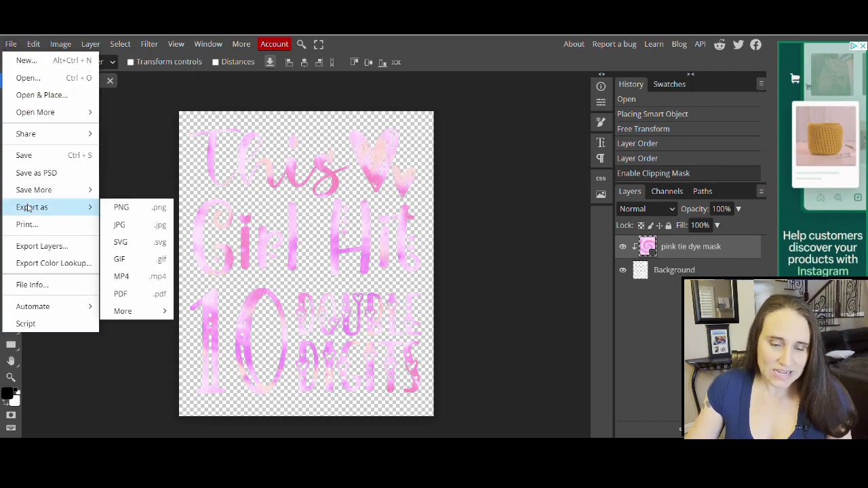
click(138, 208)
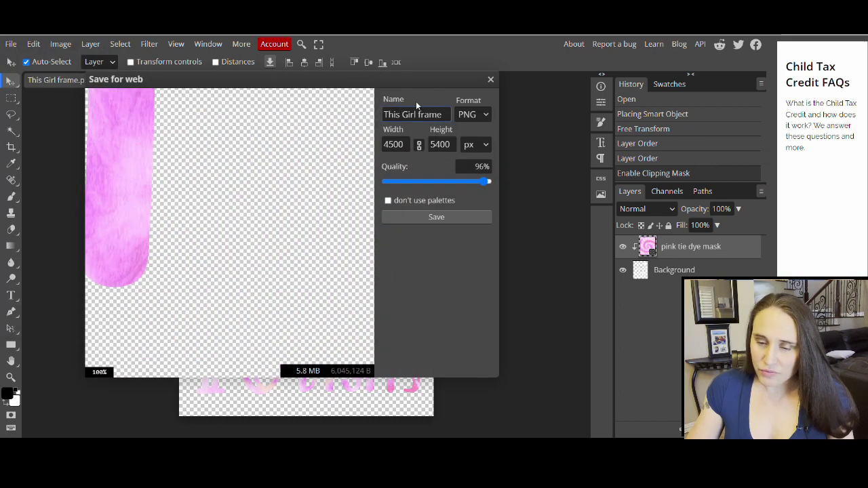
click(393, 148)
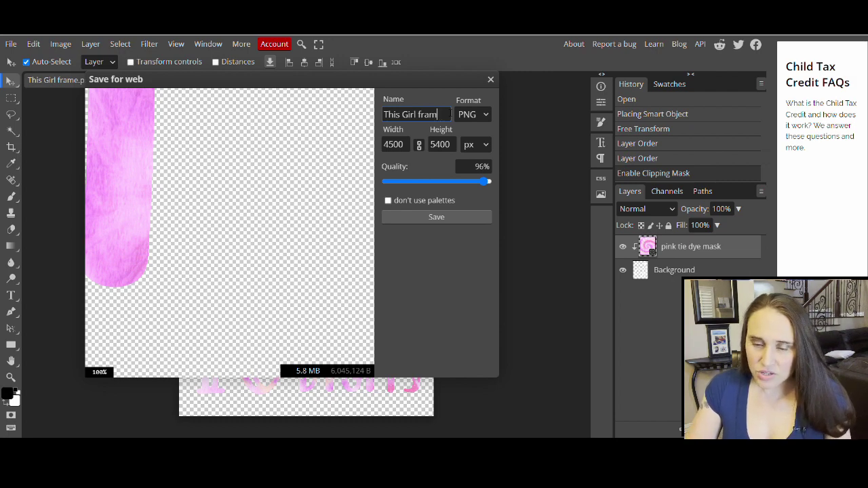
key(BackSpace)
key(BackSpace)
key(BackSpace)
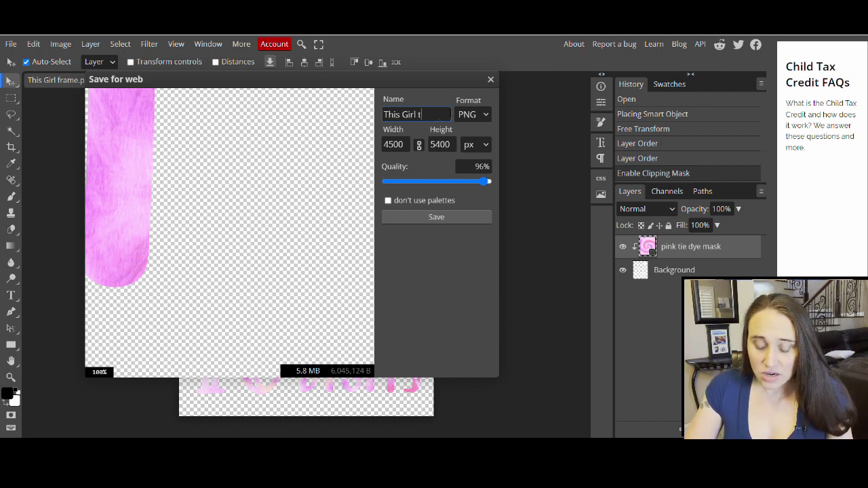
text(dye)
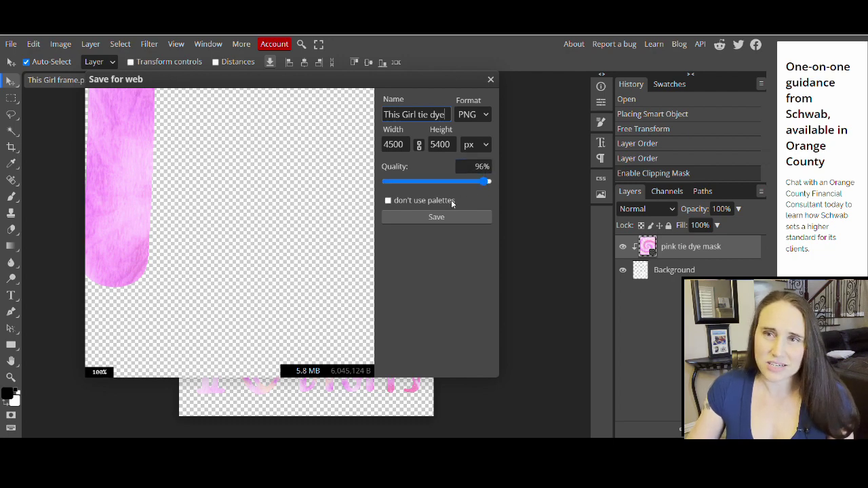
click(435, 270)
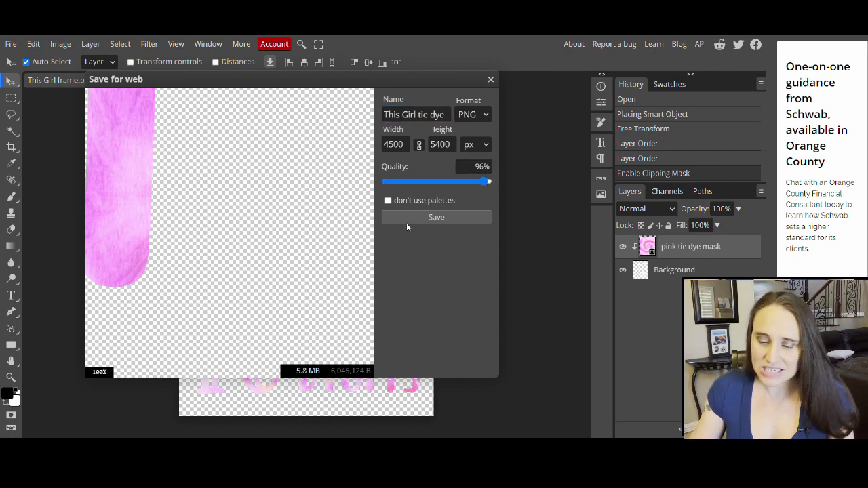
click(415, 218)
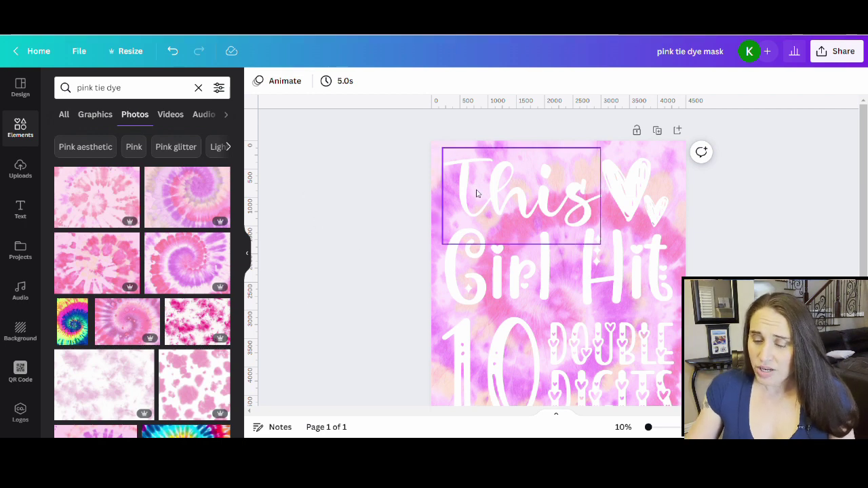
Step: Switch to the Canva design, detach the pink tie-dye image from the background and remove it from the page
scroll(651, 203, down, 3)
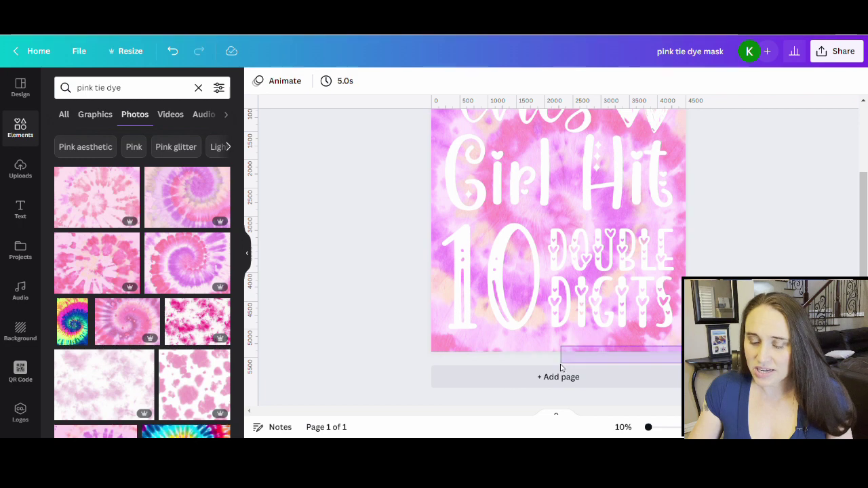
click(453, 352)
scroll(494, 389, up, 3)
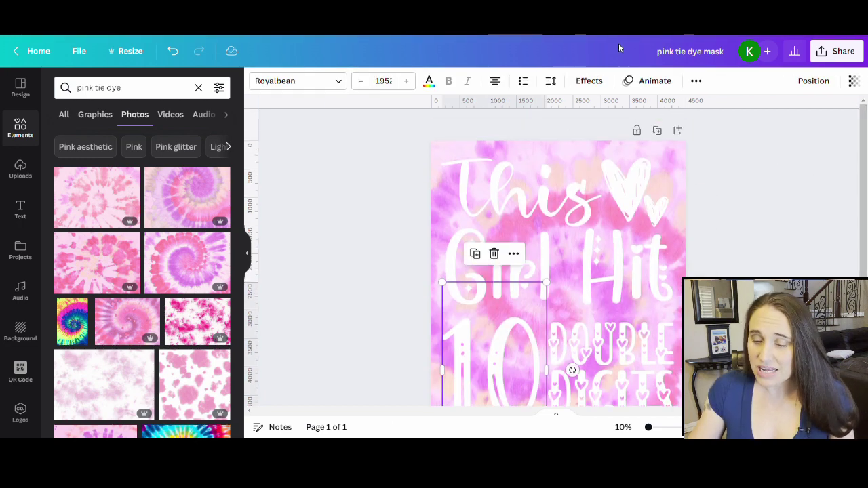
click(398, 153)
scroll(823, 165, down, 3)
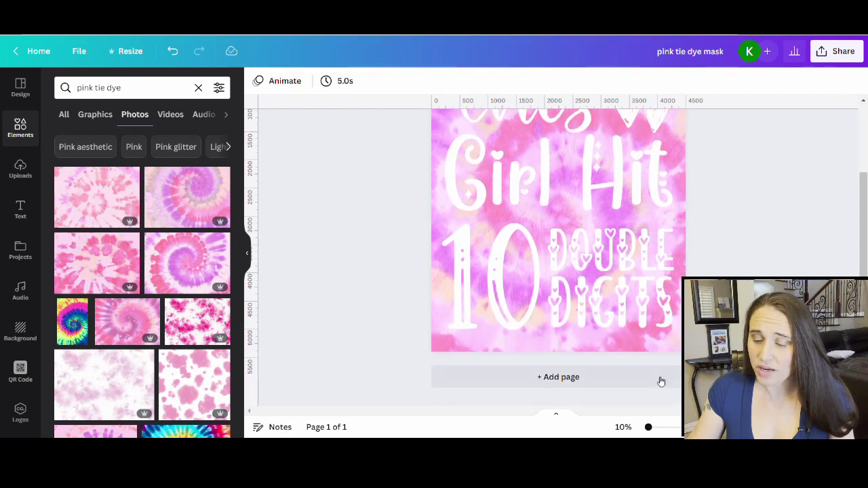
scroll(701, 267, up, 3)
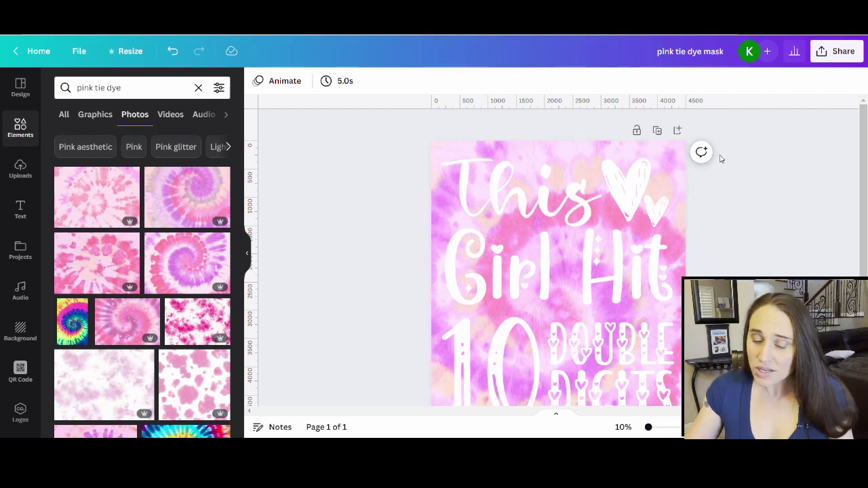
right_click(668, 150)
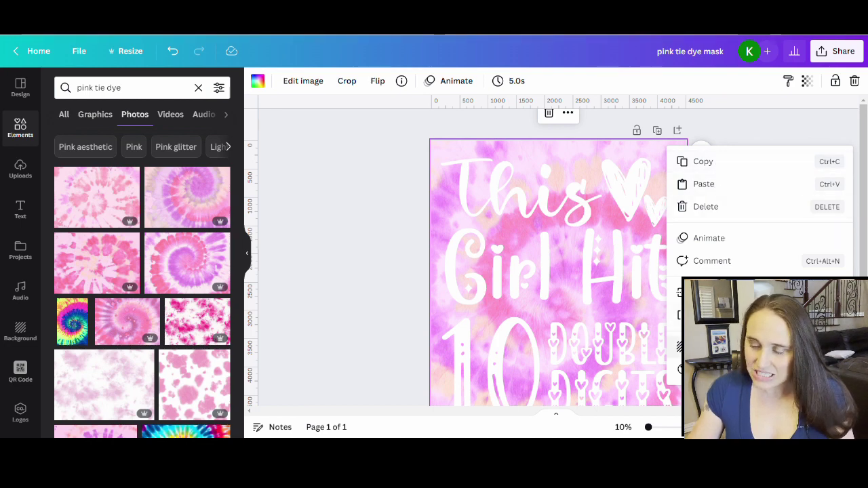
click(672, 349)
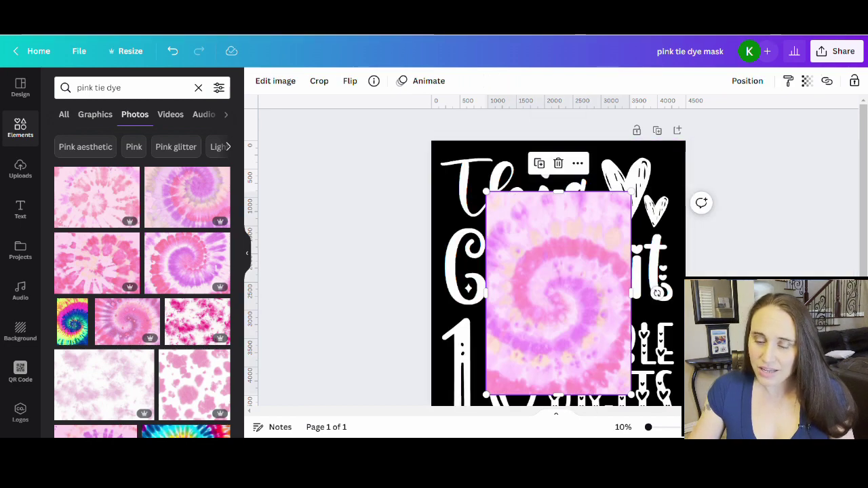
drag(535, 286, 7, 179)
Step: Add a second page and place the uploaded tie-dye "This Girl Hit 10 double digits" image on it
scroll(769, 147, down, 3)
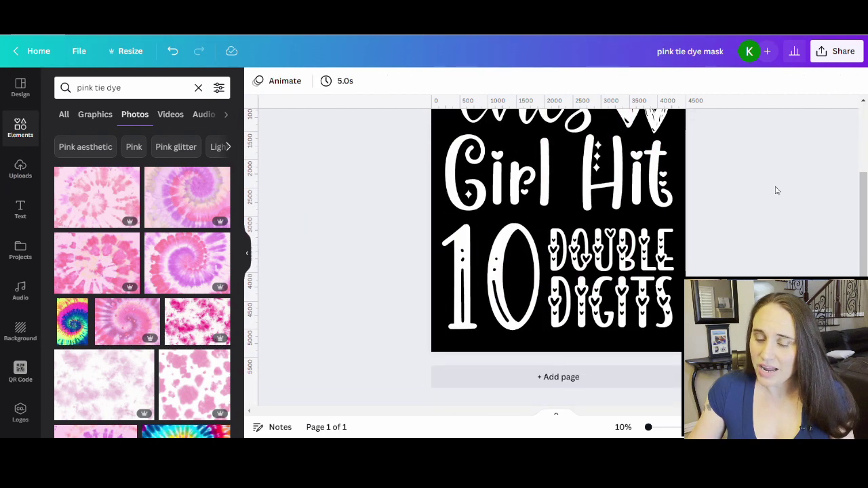
scroll(716, 202, up, 3)
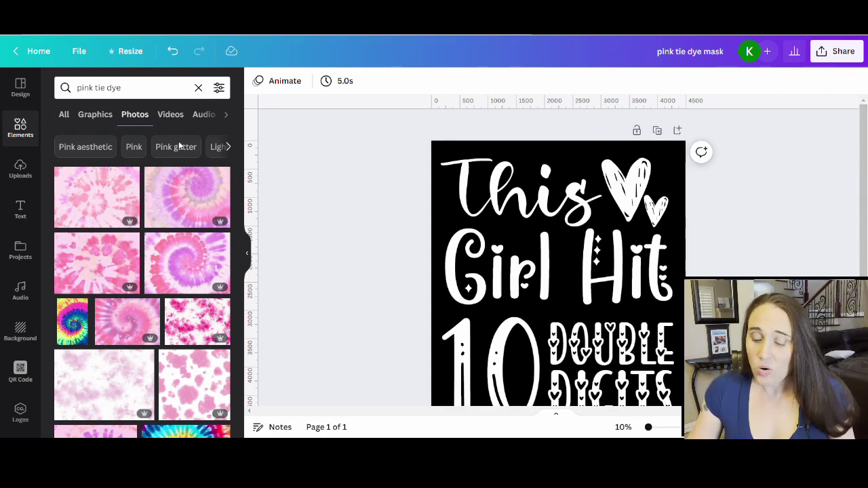
scroll(423, 183, down, 3)
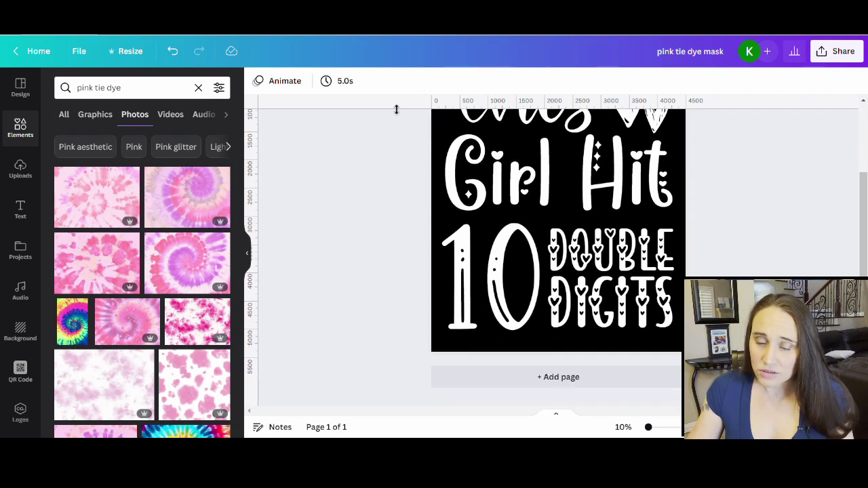
click(561, 377)
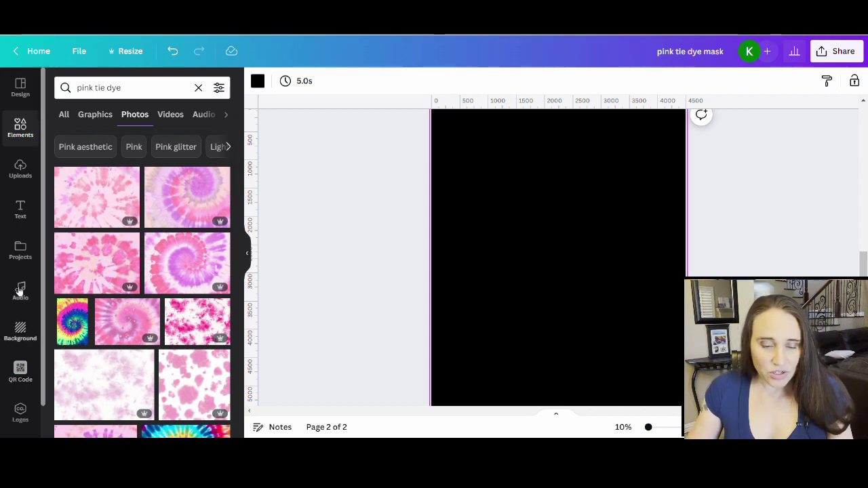
click(21, 170)
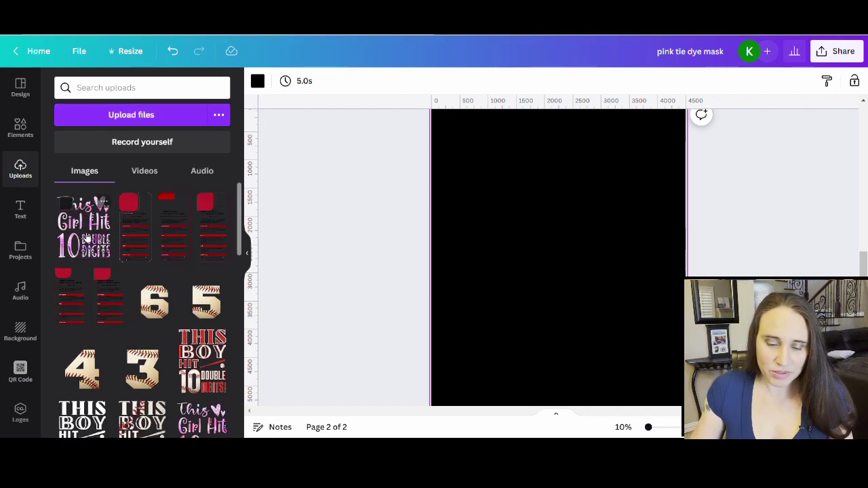
drag(86, 238, 554, 222)
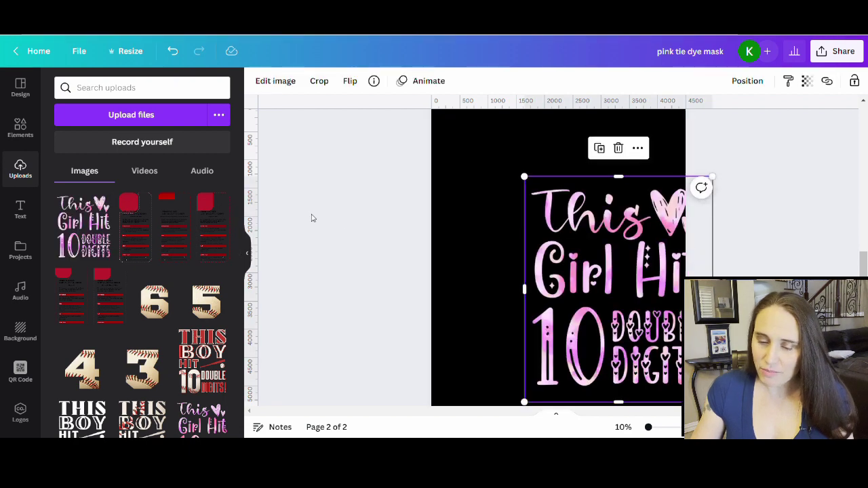
Step: Align the tie-dye lettering image with the second page's top-left corner and enlarge it to the full page width
click(248, 253)
click(282, 275)
drag(434, 273, 366, 228)
click(286, 253)
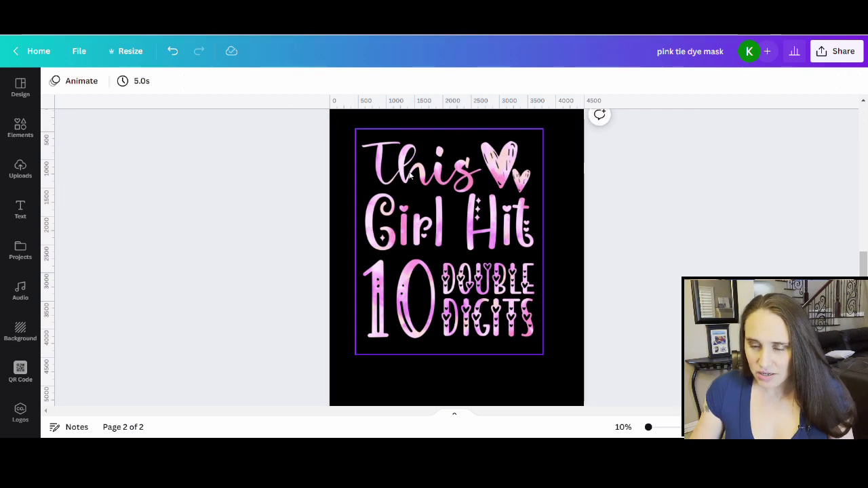
scroll(500, 318, up, 3)
drag(501, 319, 450, 270)
scroll(531, 279, down, 3)
drag(531, 283, 581, 350)
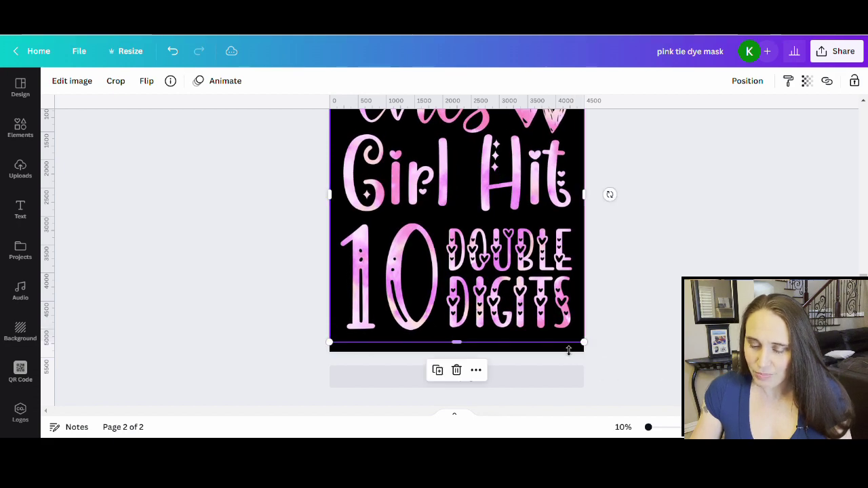
click(651, 300)
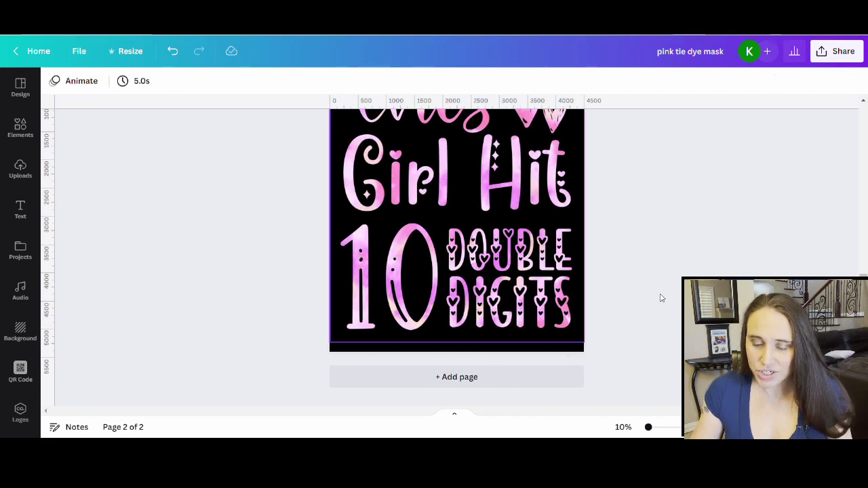
scroll(444, 246, up, 2)
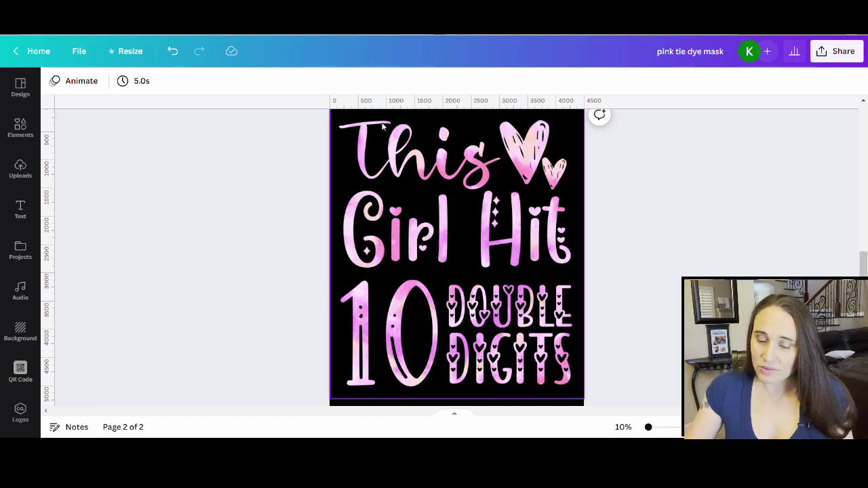
Step: Examine the image-editing effects available for the tie-dye lettering, from Shadows and Duotone to Trippy, Liquify and Pixelate
click(430, 239)
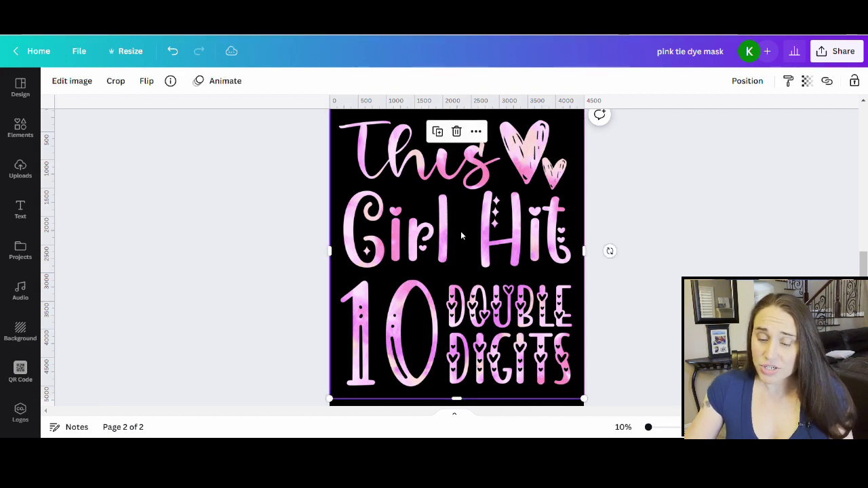
click(64, 85)
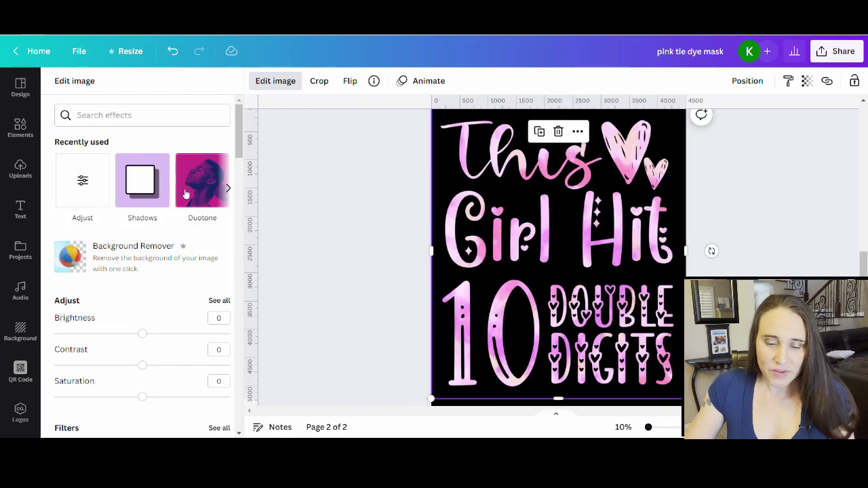
scroll(166, 194, down, 5)
scroll(163, 210, down, 6)
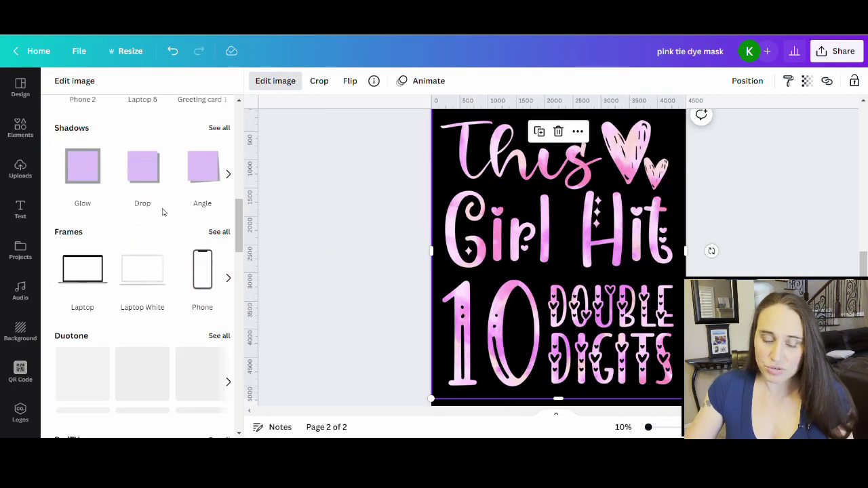
scroll(155, 223, up, 3)
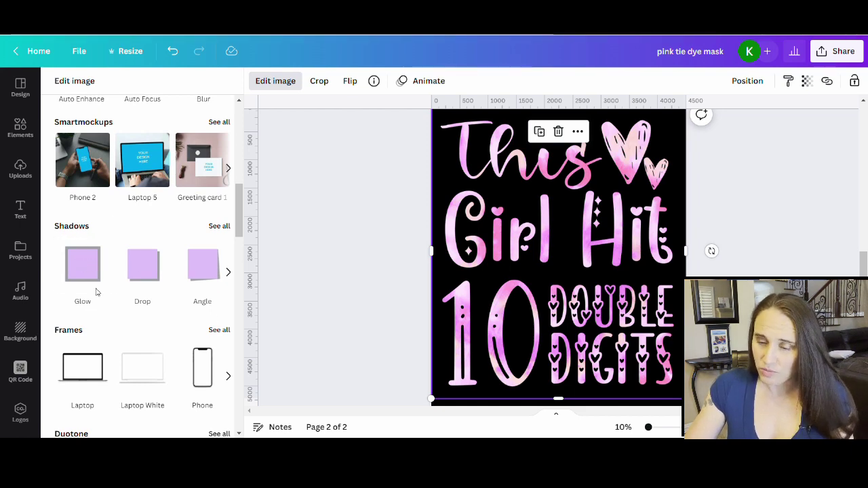
scroll(116, 170, down, 4)
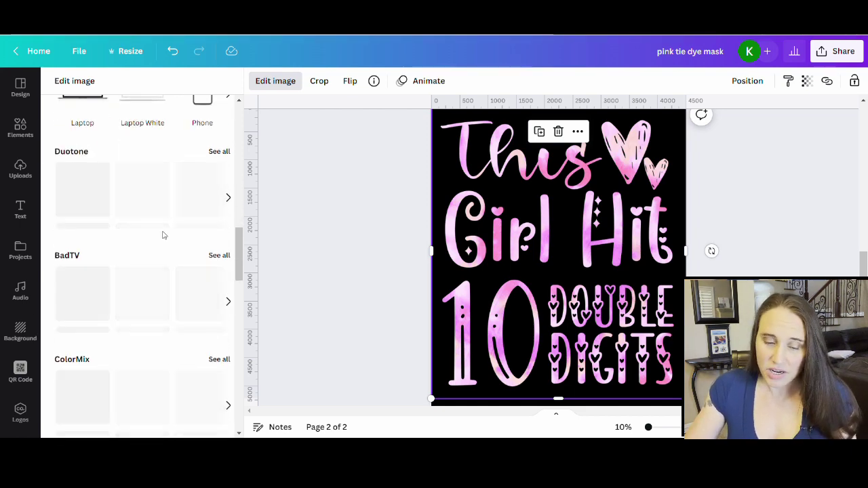
scroll(163, 236, down, 3)
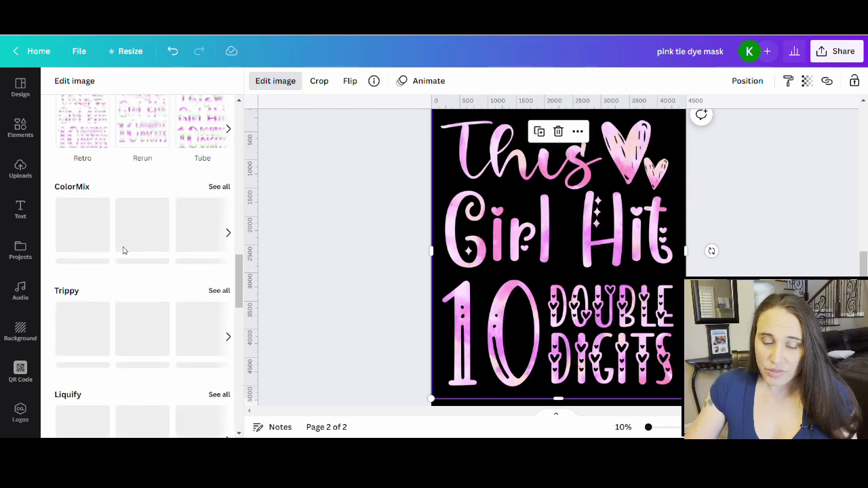
scroll(131, 196, down, 3)
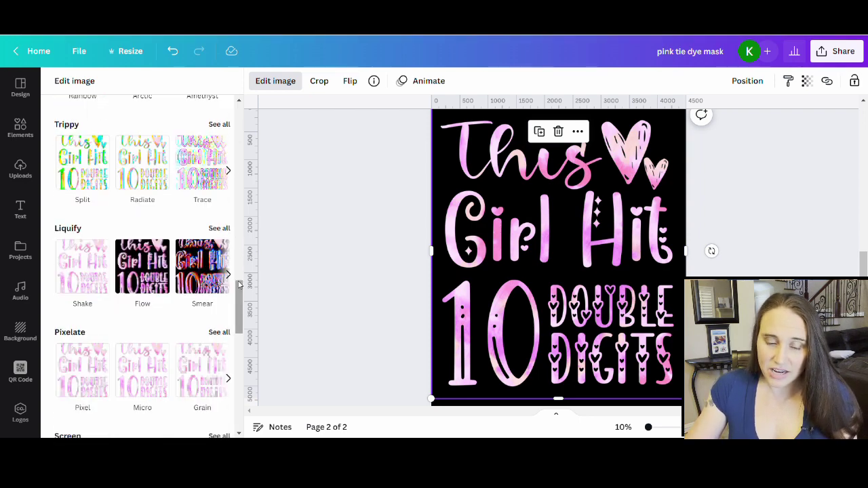
scroll(171, 279, down, 5)
scroll(163, 252, up, 4)
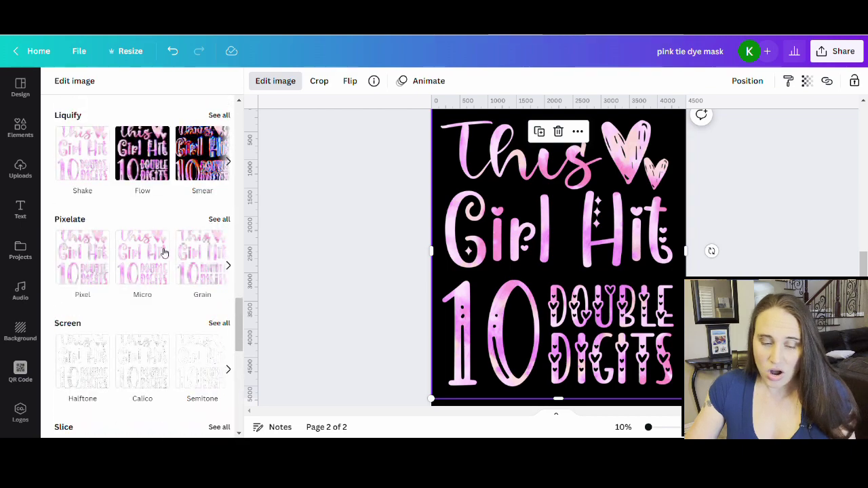
Step: Adjust the tie-dye lettering image to brightness 5, contrast 16 and saturation 3
scroll(164, 252, up, 10)
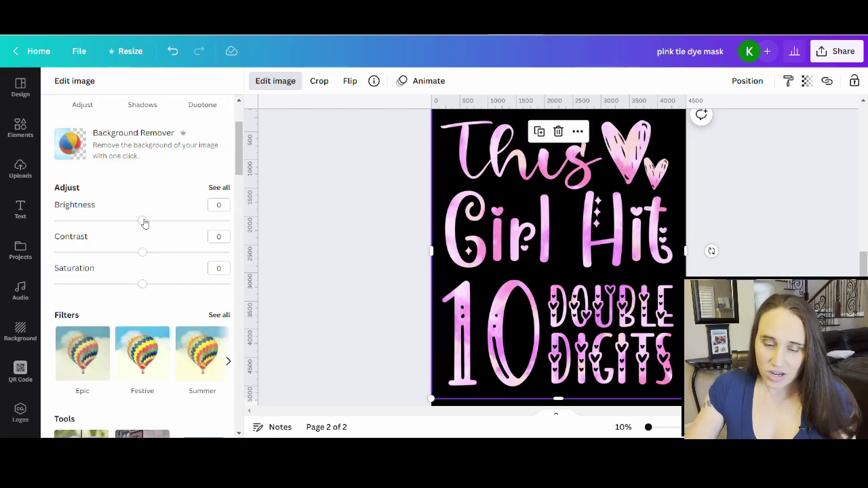
mouse_move(144, 222)
mouse_down()
mouse_move(162, 224)
mouse_move(150, 225)
mouse_up()
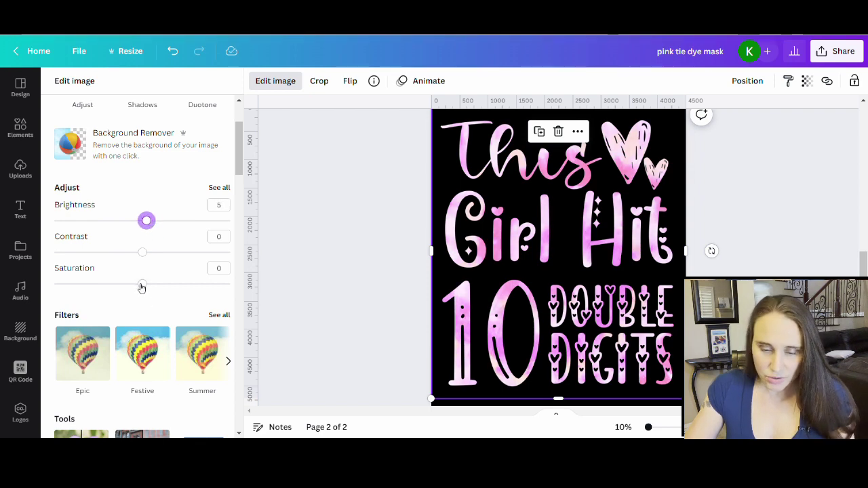
drag(142, 285, 160, 260)
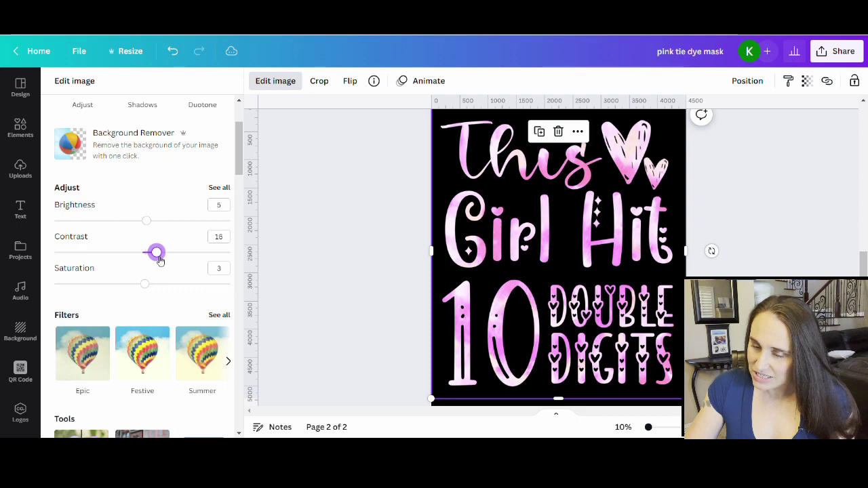
Step: Rename the design as "This Girl Hit 10 Tie Dye"
click(316, 228)
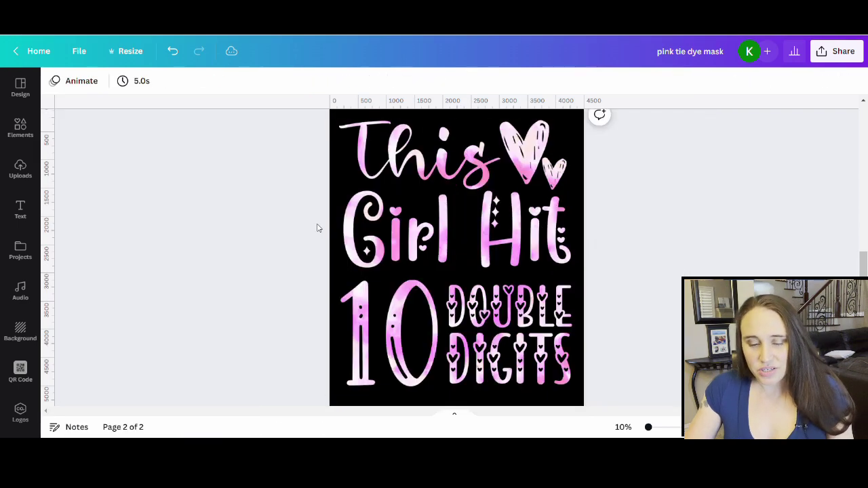
scroll(678, 242, up, 2)
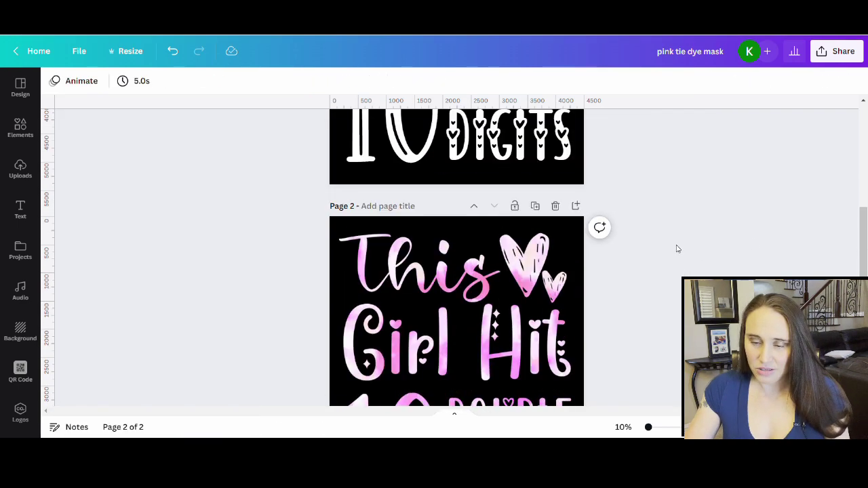
scroll(676, 245, down, 3)
scroll(674, 245, up, 3)
scroll(674, 245, down, 2)
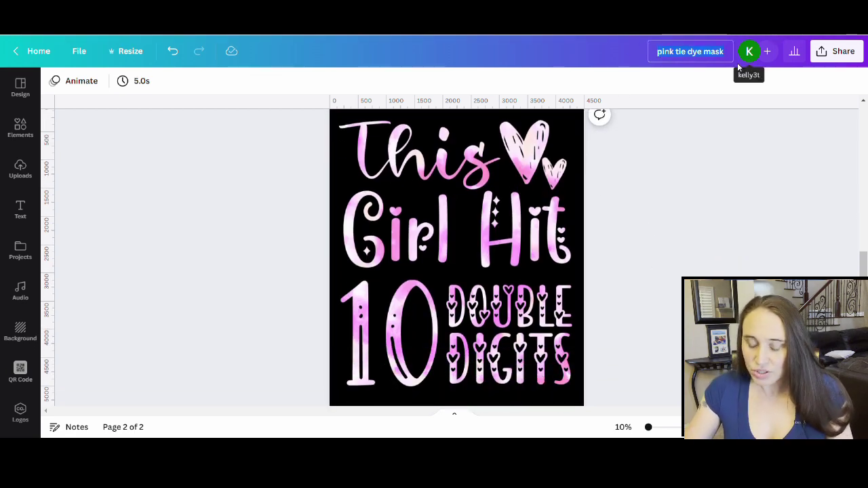
text(This)
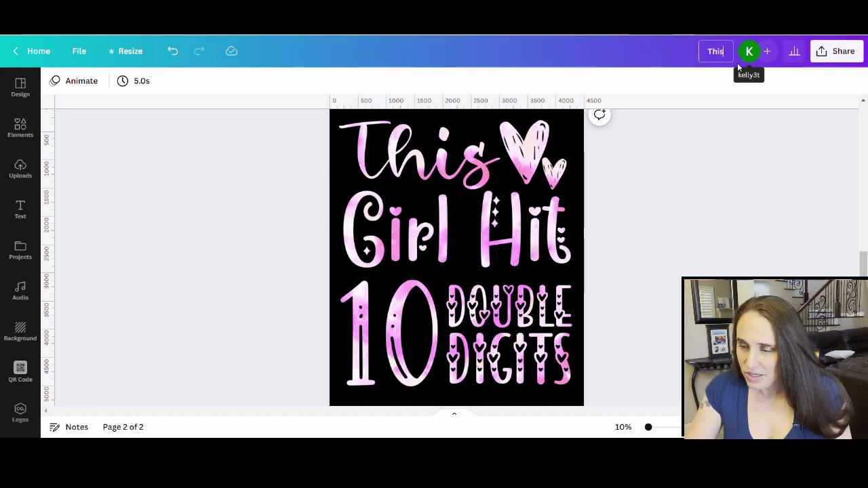
text( Girl H)
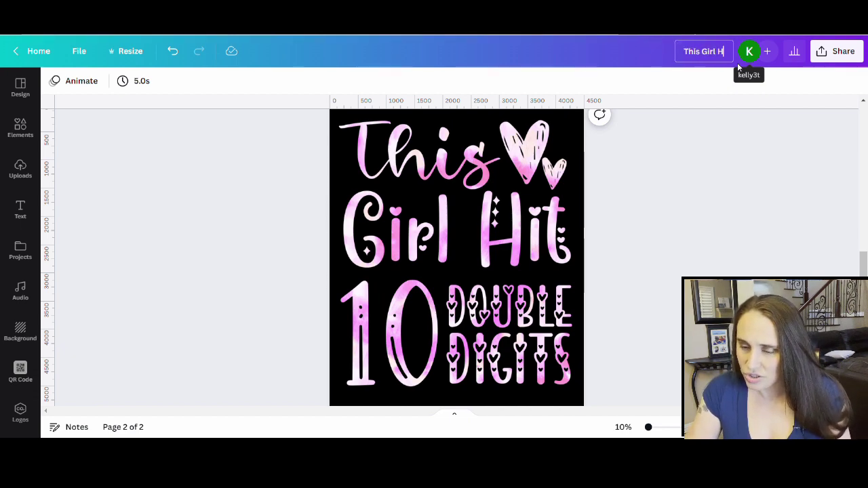
text(it 10 )
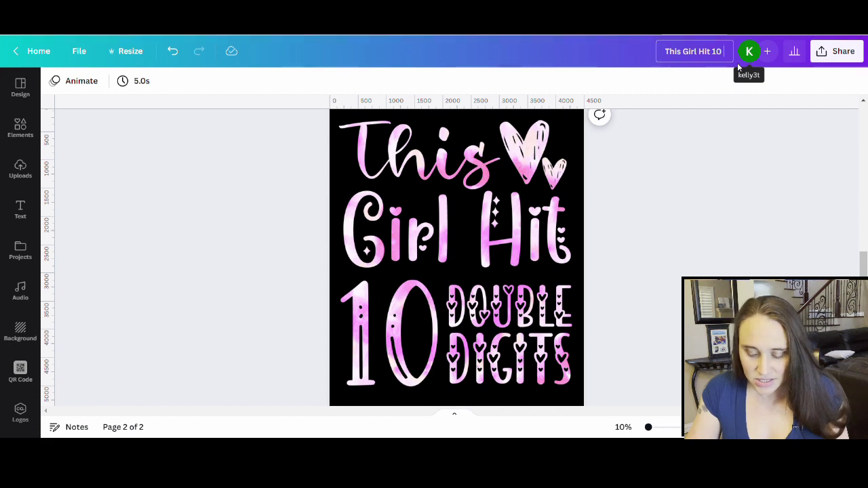
text(Tie)
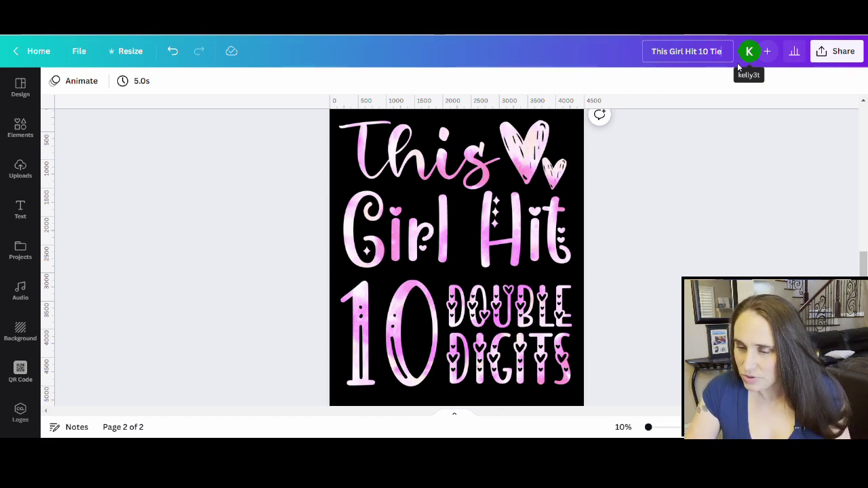
text(Dye)
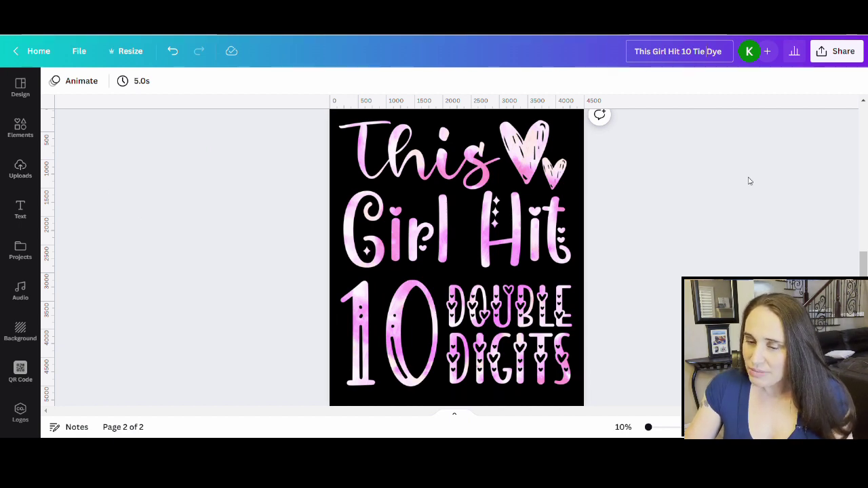
Step: Download only page 2 as a 4,500 × 5,400 px PNG with a transparent background
click(823, 59)
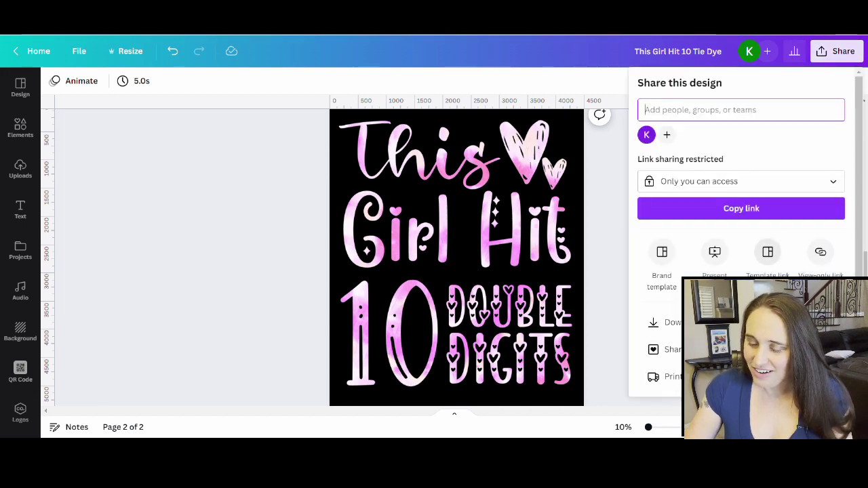
click(668, 322)
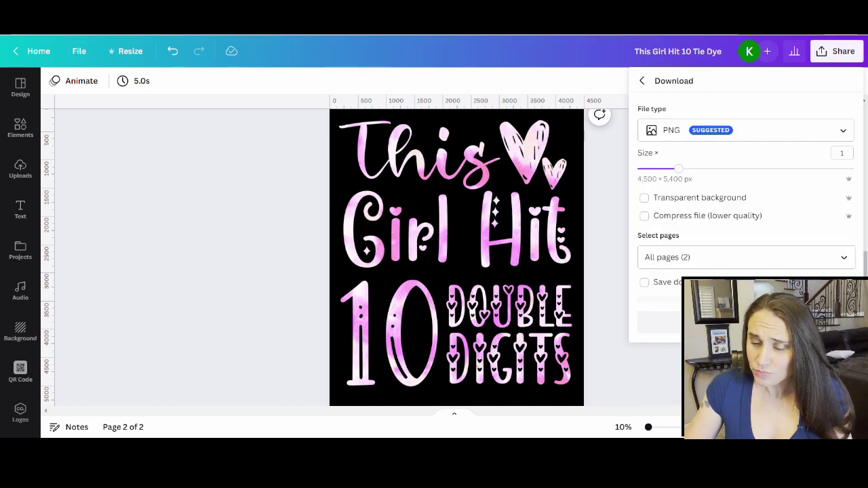
click(661, 197)
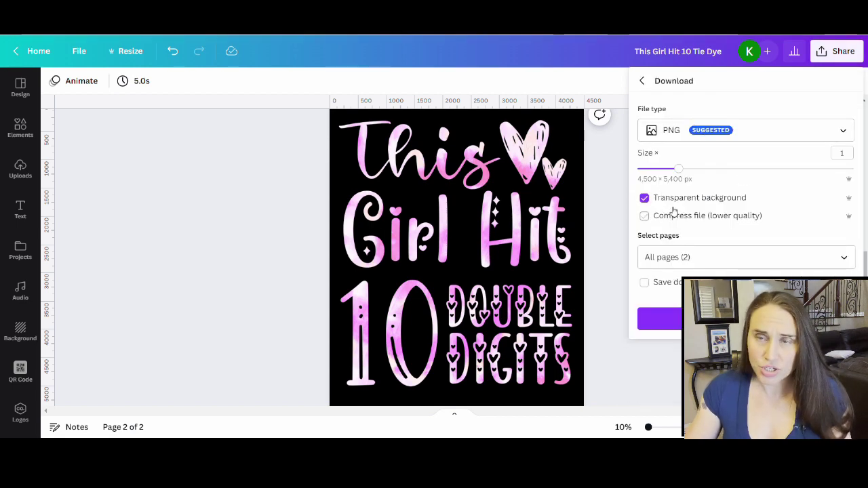
click(851, 257)
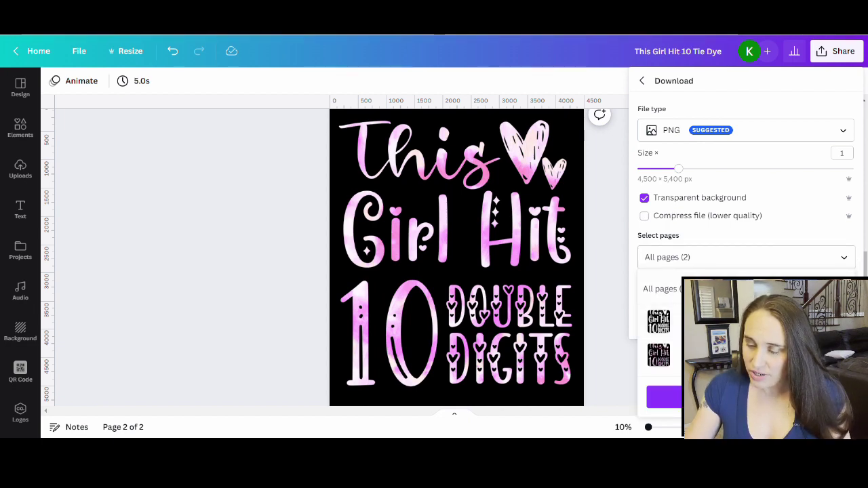
click(661, 322)
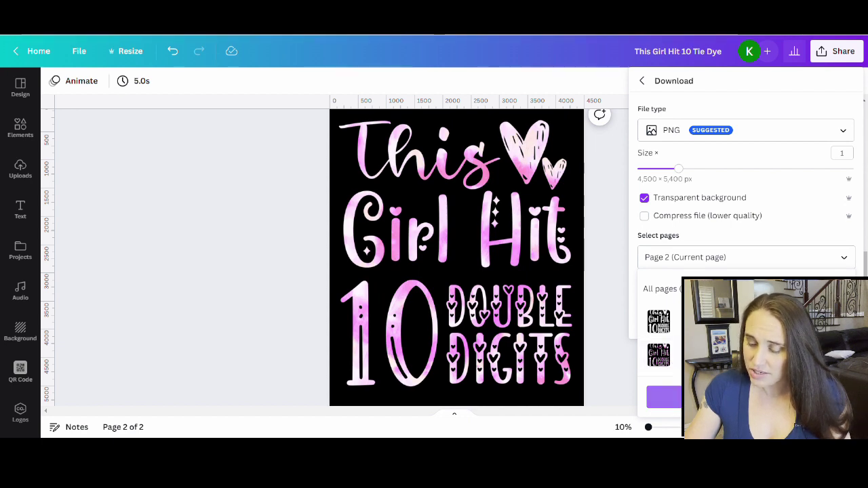
click(667, 397)
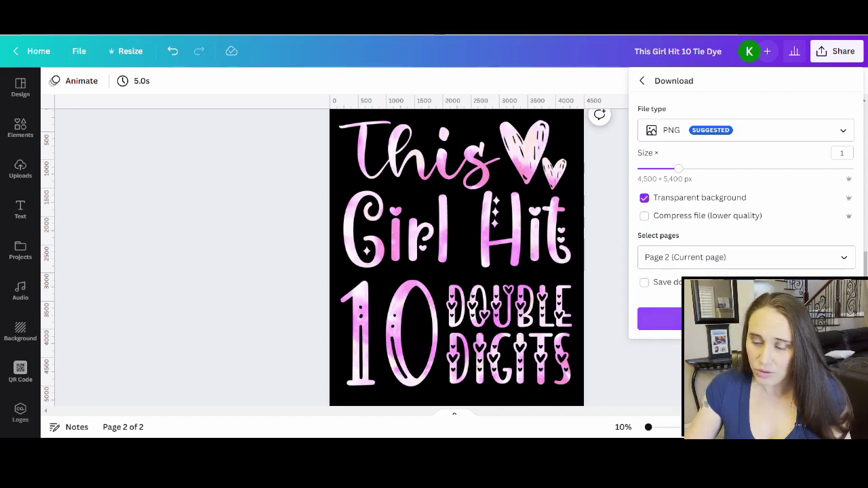
click(658, 318)
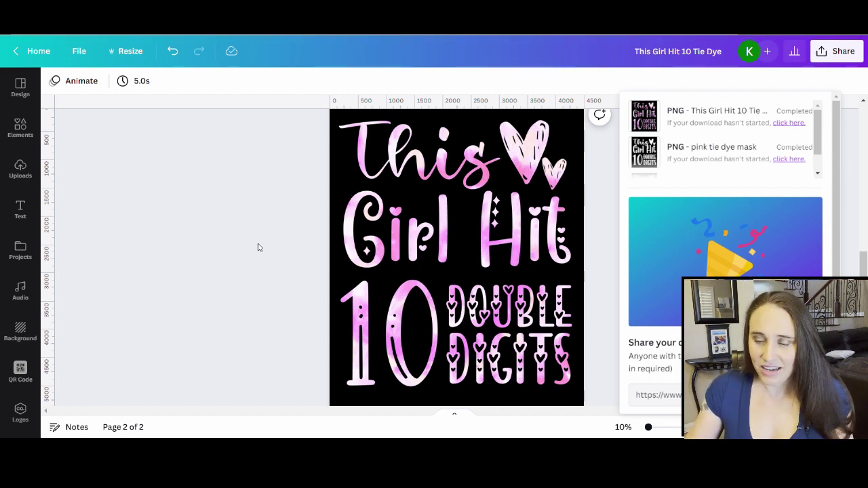
click(237, 231)
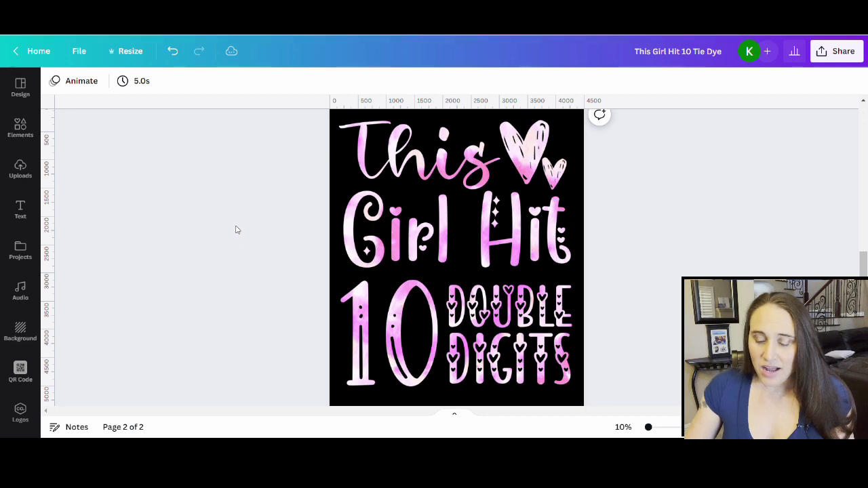